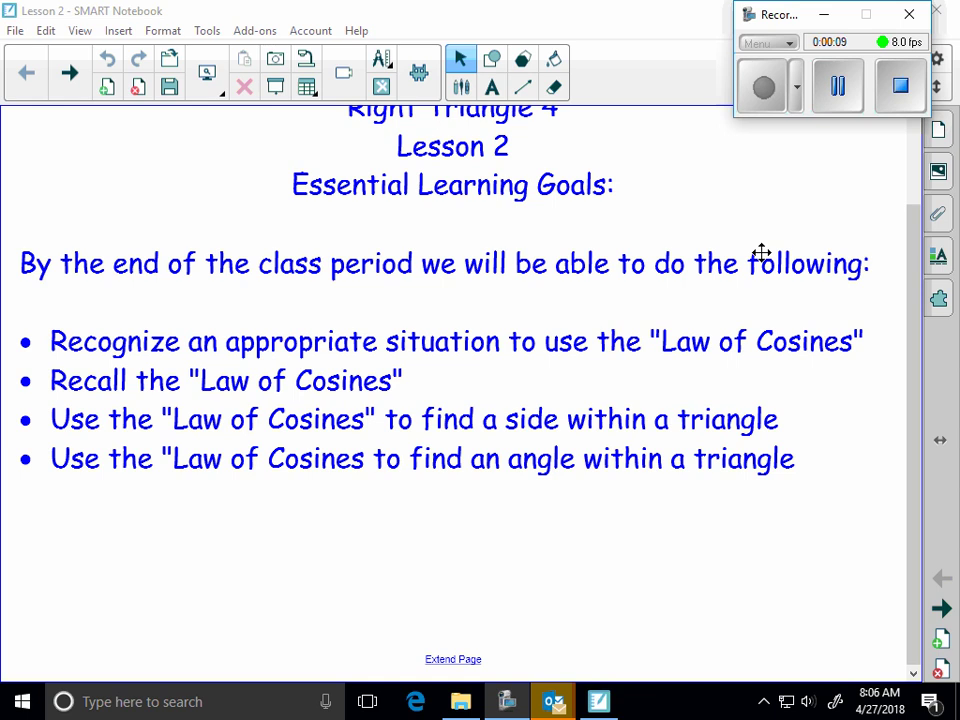
Handwrite the heading "LAW OF SINES" in black on the blank area below the learning goals and underline it with a wavy line
{"action": "scroll", "coordinate": [761, 253], "scroll_direction": "down", "scroll_amount": 8}
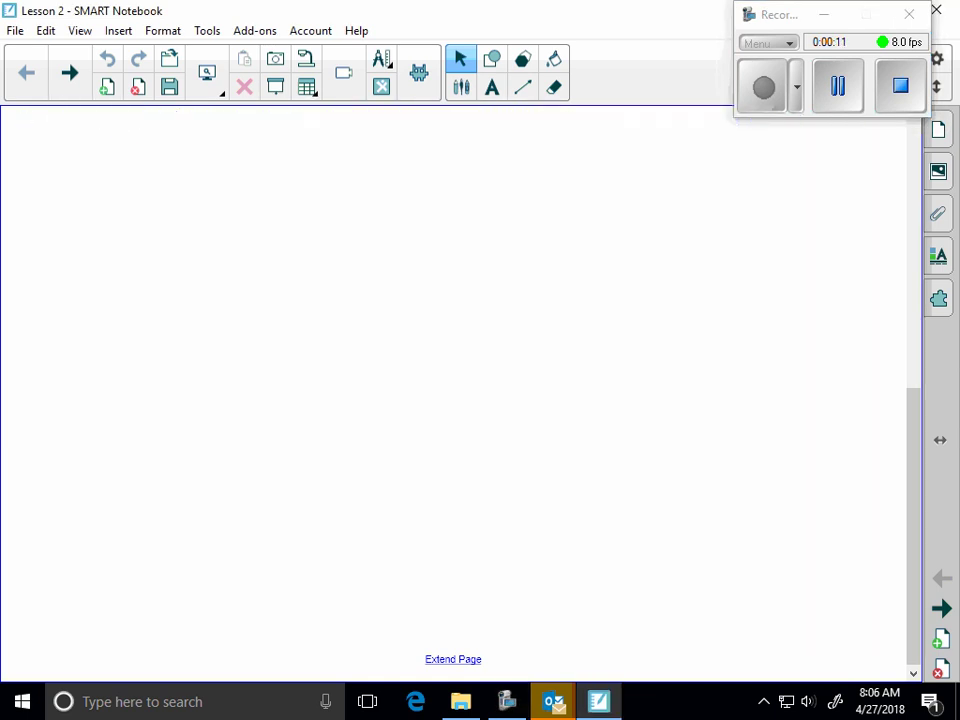
{"action": "left_click_drag", "start_coordinate": [120, 138], "coordinate": [131, 172]}
{"action": "mouse_move", "coordinate": [140, 176]}
{"action": "left_mouse_down"}
{"action": "mouse_move", "coordinate": [162, 176]}
{"action": "mouse_move", "coordinate": [196, 143]}
{"action": "mouse_move", "coordinate": [230, 163]}
{"action": "mouse_move", "coordinate": [244, 153]}
{"action": "left_mouse_up"}
{"action": "mouse_move", "coordinate": [256, 172]}
{"action": "left_mouse_down"}
{"action": "mouse_move", "coordinate": [275, 150]}
{"action": "mouse_move", "coordinate": [270, 161]}
{"action": "left_mouse_up"}
{"action": "mouse_move", "coordinate": [306, 147]}
{"action": "left_mouse_down"}
{"action": "mouse_move", "coordinate": [322, 147]}
{"action": "mouse_move", "coordinate": [303, 172]}
{"action": "mouse_move", "coordinate": [338, 172]}
{"action": "left_mouse_up"}
{"action": "mouse_move", "coordinate": [348, 172]}
{"action": "left_mouse_down"}
{"action": "mouse_move", "coordinate": [370, 148]}
{"action": "mouse_move", "coordinate": [380, 172]}
{"action": "mouse_move", "coordinate": [395, 172]}
{"action": "left_mouse_up"}
{"action": "left_click_drag", "start_coordinate": [420, 147], "coordinate": [402, 172]}
{"action": "mouse_move", "coordinate": [107, 193]}
{"action": "left_mouse_down"}
{"action": "mouse_move", "coordinate": [137, 204]}
{"action": "mouse_move", "coordinate": [416, 198]}
{"action": "left_mouse_up"}
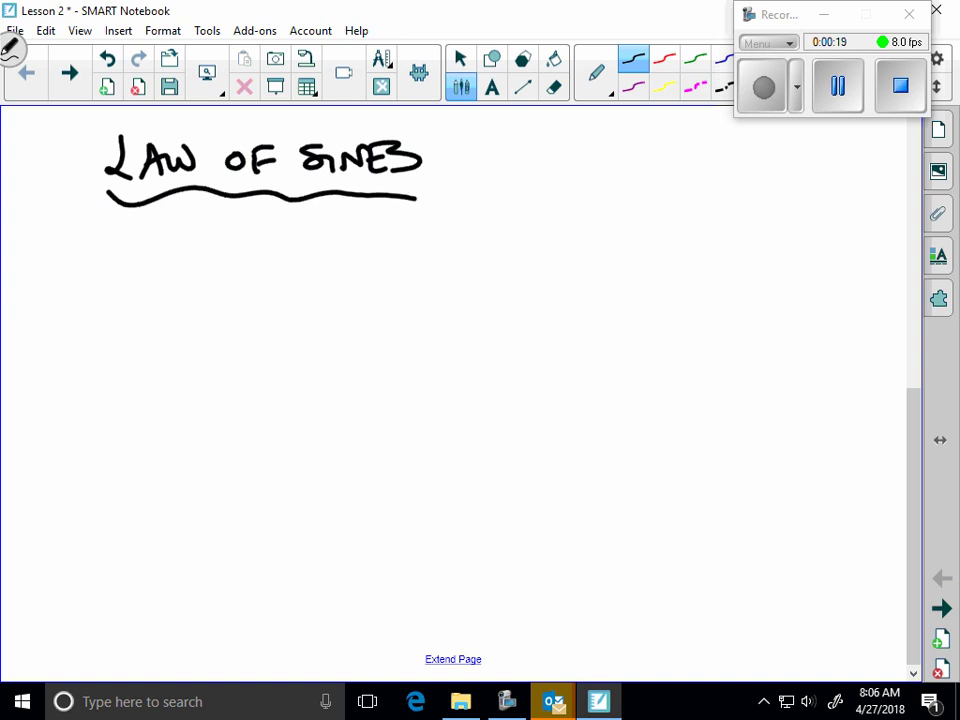
Write the first law of sines ratio, sin(A)/a, followed by an equals sign below the heading
{"action": "mouse_move", "coordinate": [74, 251]}
{"action": "left_mouse_down"}
{"action": "mouse_move", "coordinate": [62, 271]}
{"action": "mouse_move", "coordinate": [112, 278]}
{"action": "left_mouse_up"}
{"action": "left_click", "coordinate": [89, 249]}
{"action": "mouse_move", "coordinate": [130, 242]}
{"action": "left_mouse_down"}
{"action": "mouse_move", "coordinate": [128, 284]}
{"action": "mouse_move", "coordinate": [160, 280]}
{"action": "mouse_move", "coordinate": [157, 268]}
{"action": "left_mouse_up"}
{"action": "left_click_drag", "start_coordinate": [168, 245], "coordinate": [172, 284]}
{"action": "mouse_move", "coordinate": [66, 296]}
{"action": "left_mouse_down"}
{"action": "mouse_move", "coordinate": [166, 292]}
{"action": "mouse_move", "coordinate": [141, 326]}
{"action": "left_mouse_up"}
{"action": "left_click_drag", "start_coordinate": [187, 287], "coordinate": [203, 286]}
{"action": "left_click_drag", "start_coordinate": [190, 297], "coordinate": [207, 296]}
Continue the law of sines with the ratio sin(B)/b and another equals sign
{"action": "left_click_drag", "start_coordinate": [236, 258], "coordinate": [222, 280]}
{"action": "left_click", "coordinate": [247, 254]}
{"action": "mouse_move", "coordinate": [247, 265]}
{"action": "left_mouse_down"}
{"action": "mouse_move", "coordinate": [248, 278]}
{"action": "mouse_move", "coordinate": [292, 288]}
{"action": "left_mouse_up"}
{"action": "mouse_move", "coordinate": [304, 255]}
{"action": "left_mouse_down"}
{"action": "mouse_move", "coordinate": [304, 285]}
{"action": "mouse_move", "coordinate": [340, 285]}
{"action": "left_mouse_up"}
{"action": "mouse_move", "coordinate": [237, 303]}
{"action": "left_mouse_down"}
{"action": "mouse_move", "coordinate": [331, 306]}
{"action": "mouse_move", "coordinate": [300, 336]}
{"action": "left_mouse_up"}
{"action": "left_click_drag", "start_coordinate": [344, 304], "coordinate": [356, 303]}
{"action": "left_click_drag", "start_coordinate": [345, 311], "coordinate": [359, 310]}
Complete the law of sines with the ratio sin(C)/c
{"action": "mouse_move", "coordinate": [405, 261]}
{"action": "left_mouse_down"}
{"action": "mouse_move", "coordinate": [405, 277]}
{"action": "mouse_move", "coordinate": [388, 290]}
{"action": "left_mouse_up"}
{"action": "left_click", "coordinate": [418, 258]}
{"action": "mouse_move", "coordinate": [418, 268]}
{"action": "left_mouse_down"}
{"action": "mouse_move", "coordinate": [419, 288]}
{"action": "mouse_move", "coordinate": [447, 290]}
{"action": "left_mouse_up"}
{"action": "mouse_move", "coordinate": [463, 246]}
{"action": "left_mouse_down"}
{"action": "mouse_move", "coordinate": [458, 294]}
{"action": "mouse_move", "coordinate": [478, 288]}
{"action": "left_mouse_up"}
{"action": "left_click_drag", "start_coordinate": [492, 246], "coordinate": [500, 292]}
{"action": "left_click_drag", "start_coordinate": [389, 313], "coordinate": [506, 311]}
{"action": "left_click_drag", "start_coordinate": [457, 339], "coordinate": [456, 353]}
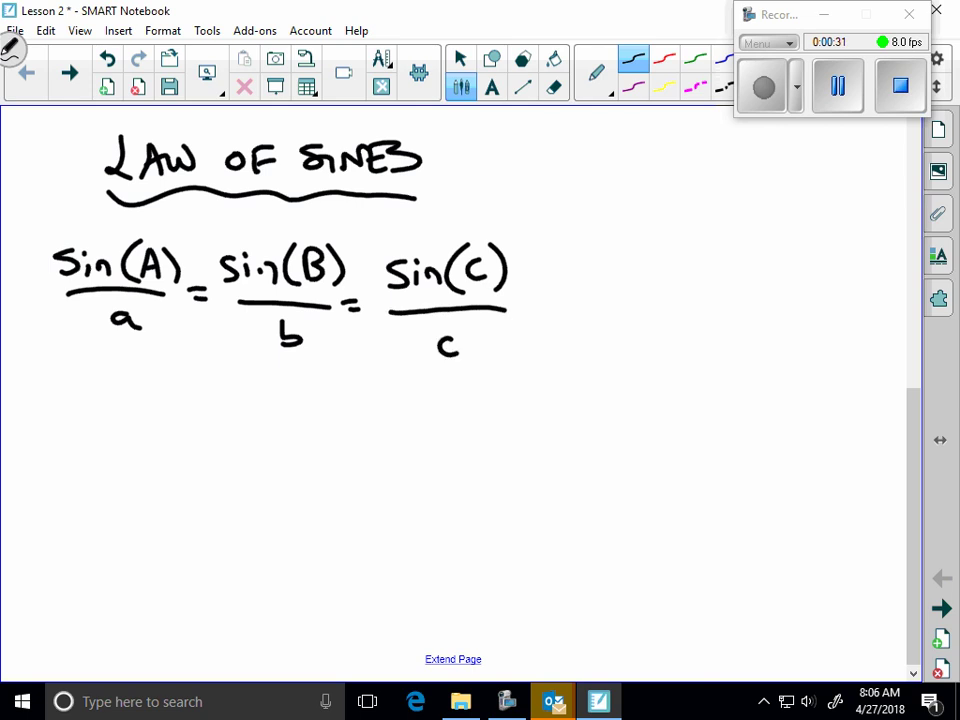
Write the triangle area formula A = 1/2 ab sin(C) below the law of sines
{"action": "mouse_move", "coordinate": [85, 498]}
{"action": "left_mouse_down"}
{"action": "mouse_move", "coordinate": [90, 474]}
{"action": "mouse_move", "coordinate": [104, 496]}
{"action": "left_mouse_up"}
{"action": "left_click_drag", "start_coordinate": [88, 482], "coordinate": [128, 477]}
{"action": "left_click_drag", "start_coordinate": [114, 487], "coordinate": [131, 486]}
{"action": "left_click", "coordinate": [152, 480]}
{"action": "mouse_move", "coordinate": [161, 440]}
{"action": "left_mouse_down"}
{"action": "mouse_move", "coordinate": [176, 509]}
{"action": "mouse_move", "coordinate": [187, 487]}
{"action": "mouse_move", "coordinate": [244, 480]}
{"action": "mouse_move", "coordinate": [240, 488]}
{"action": "left_mouse_up"}
{"action": "mouse_move", "coordinate": [259, 475]}
{"action": "left_mouse_down"}
{"action": "mouse_move", "coordinate": [259, 488]}
{"action": "mouse_move", "coordinate": [327, 492]}
{"action": "left_mouse_up"}
{"action": "left_click", "coordinate": [259, 463]}
{"action": "left_click", "coordinate": [311, 447]}
{"action": "left_click_drag", "start_coordinate": [346, 448], "coordinate": [350, 496]}
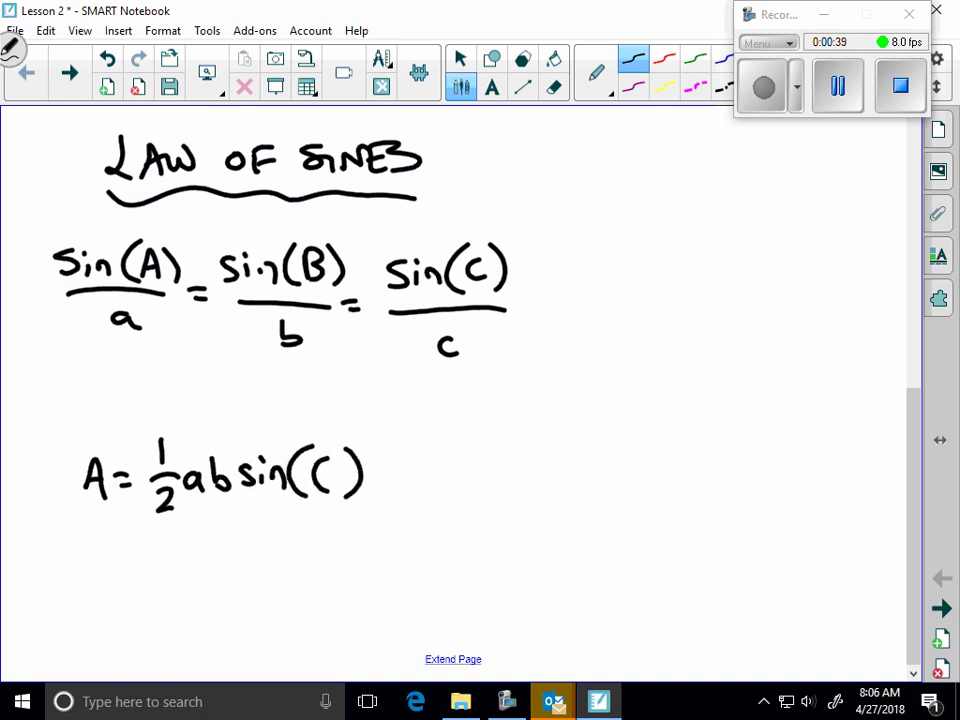
Draw a triangle below the area formula, labelling one vertex C and its two adjacent sides a and b
{"action": "scroll", "coordinate": [460, 400], "scroll_direction": "down", "scroll_amount": 3}
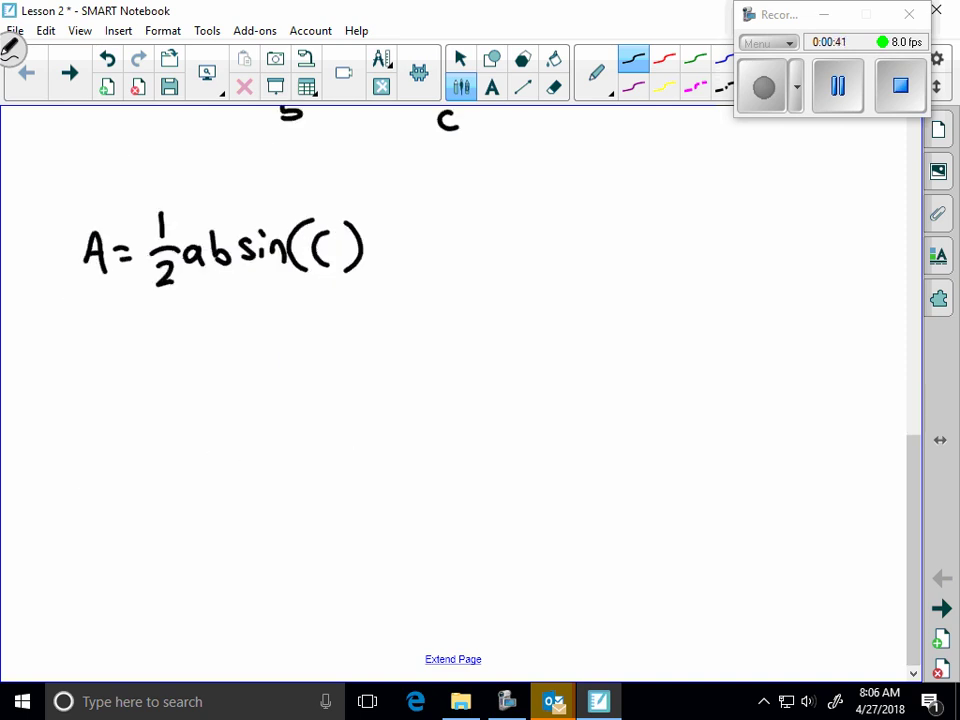
{"action": "mouse_move", "coordinate": [221, 343]}
{"action": "left_mouse_down"}
{"action": "mouse_move", "coordinate": [118, 461]}
{"action": "mouse_move", "coordinate": [294, 518]}
{"action": "mouse_move", "coordinate": [260, 449]}
{"action": "mouse_move", "coordinate": [290, 518]}
{"action": "left_mouse_up"}
{"action": "left_click_drag", "start_coordinate": [92, 464], "coordinate": [92, 489]}
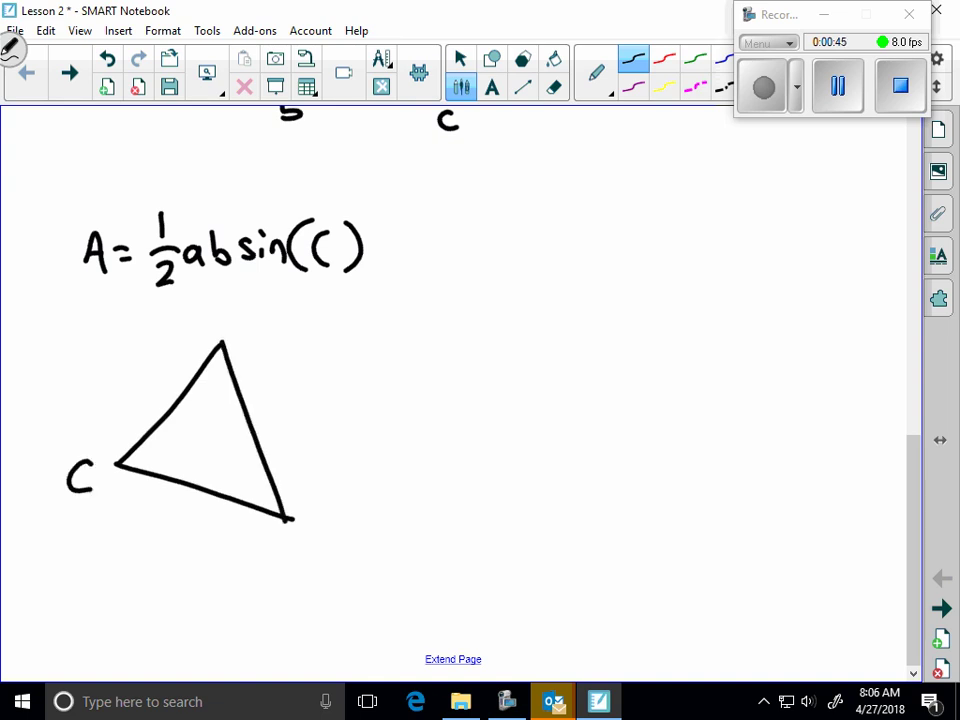
{"action": "left_click_drag", "start_coordinate": [157, 382], "coordinate": [159, 396]}
{"action": "mouse_move", "coordinate": [168, 510]}
{"action": "left_mouse_down"}
{"action": "mouse_move", "coordinate": [170, 525]}
{"action": "mouse_move", "coordinate": [169, 516]}
{"action": "left_mouse_up"}
{"action": "left_click", "coordinate": [166, 494]}
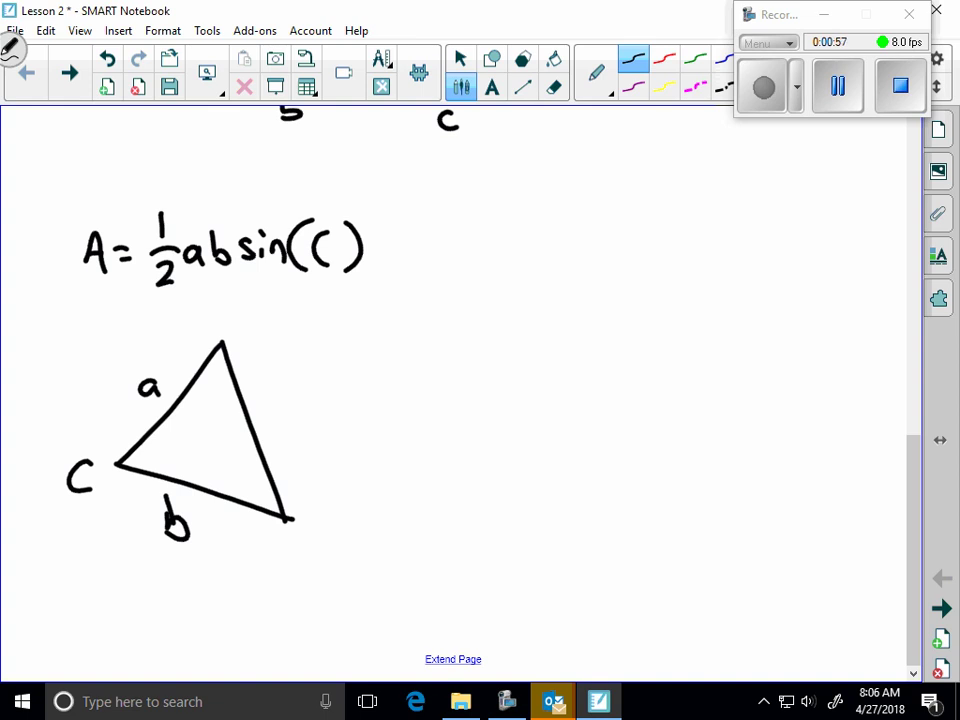
{"action": "key", "text": "Escape"}
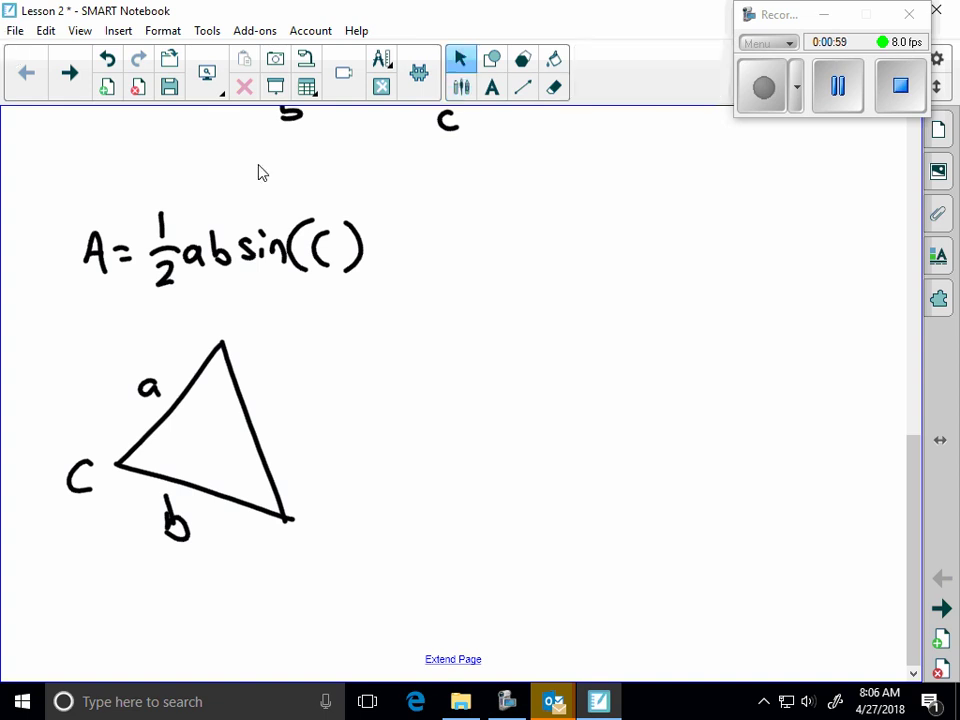
Handwrite the label "Side:" in red on the blank area below the triangle
{"action": "key", "text": "Page_Down"}
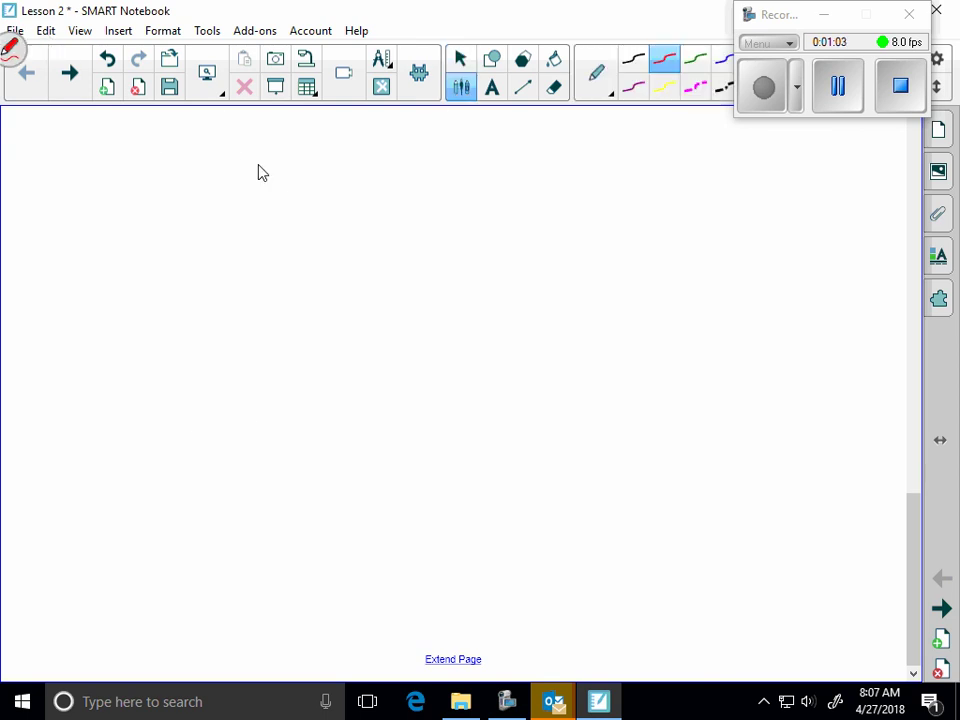
{"action": "mouse_move", "coordinate": [67, 163]}
{"action": "left_mouse_down"}
{"action": "mouse_move", "coordinate": [44, 185]}
{"action": "mouse_move", "coordinate": [112, 172]}
{"action": "mouse_move", "coordinate": [103, 188]}
{"action": "left_mouse_up"}
{"action": "left_click_drag", "start_coordinate": [104, 182], "coordinate": [119, 192]}
{"action": "left_click", "coordinate": [135, 186]}
Begin the law of cosines side formula in red beside the label with c² = a² + b²
{"action": "mouse_move", "coordinate": [232, 179]}
{"action": "left_mouse_down"}
{"action": "mouse_move", "coordinate": [229, 194]}
{"action": "mouse_move", "coordinate": [256, 168]}
{"action": "left_mouse_up"}
{"action": "left_click_drag", "start_coordinate": [257, 186], "coordinate": [273, 183]}
{"action": "left_click_drag", "start_coordinate": [261, 191], "coordinate": [275, 189]}
{"action": "mouse_move", "coordinate": [289, 187]}
{"action": "left_mouse_down"}
{"action": "mouse_move", "coordinate": [312, 182]}
{"action": "mouse_move", "coordinate": [318, 195]}
{"action": "left_mouse_up"}
{"action": "left_click_drag", "start_coordinate": [322, 162], "coordinate": [335, 172]}
{"action": "mouse_move", "coordinate": [347, 186]}
{"action": "left_mouse_down"}
{"action": "mouse_move", "coordinate": [362, 184]}
{"action": "mouse_move", "coordinate": [355, 195]}
{"action": "left_mouse_up"}
{"action": "mouse_move", "coordinate": [378, 162]}
{"action": "left_mouse_down"}
{"action": "mouse_move", "coordinate": [378, 195]}
{"action": "mouse_move", "coordinate": [395, 185]}
{"action": "left_mouse_up"}
{"action": "left_click_drag", "start_coordinate": [393, 160], "coordinate": [411, 170]}
Complete the side formula with − 2ab cos(C)
{"action": "left_click_drag", "start_coordinate": [424, 187], "coordinate": [468, 192]}
{"action": "mouse_move", "coordinate": [488, 180]}
{"action": "left_mouse_down"}
{"action": "mouse_move", "coordinate": [490, 194]}
{"action": "mouse_move", "coordinate": [522, 185]}
{"action": "mouse_move", "coordinate": [546, 196]}
{"action": "left_mouse_up"}
{"action": "left_click_drag", "start_coordinate": [568, 184], "coordinate": [566, 186]}
{"action": "left_click_drag", "start_coordinate": [590, 186], "coordinate": [592, 199]}
{"action": "mouse_move", "coordinate": [626, 173]}
{"action": "left_mouse_down"}
{"action": "mouse_move", "coordinate": [624, 203]}
{"action": "mouse_move", "coordinate": [677, 207]}
{"action": "left_mouse_up"}
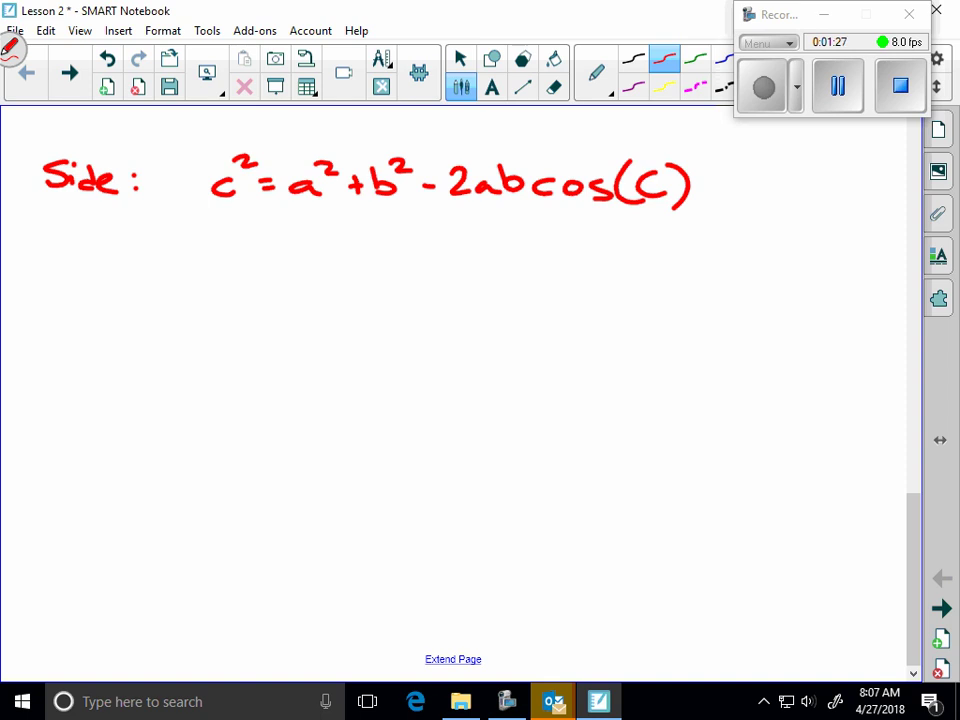
Draw red brackets under a², b², a, b and the angle C in the side formula
{"action": "mouse_move", "coordinate": [285, 200]}
{"action": "left_mouse_down"}
{"action": "mouse_move", "coordinate": [305, 211]}
{"action": "mouse_move", "coordinate": [333, 200]}
{"action": "mouse_move", "coordinate": [410, 200]}
{"action": "left_mouse_up"}
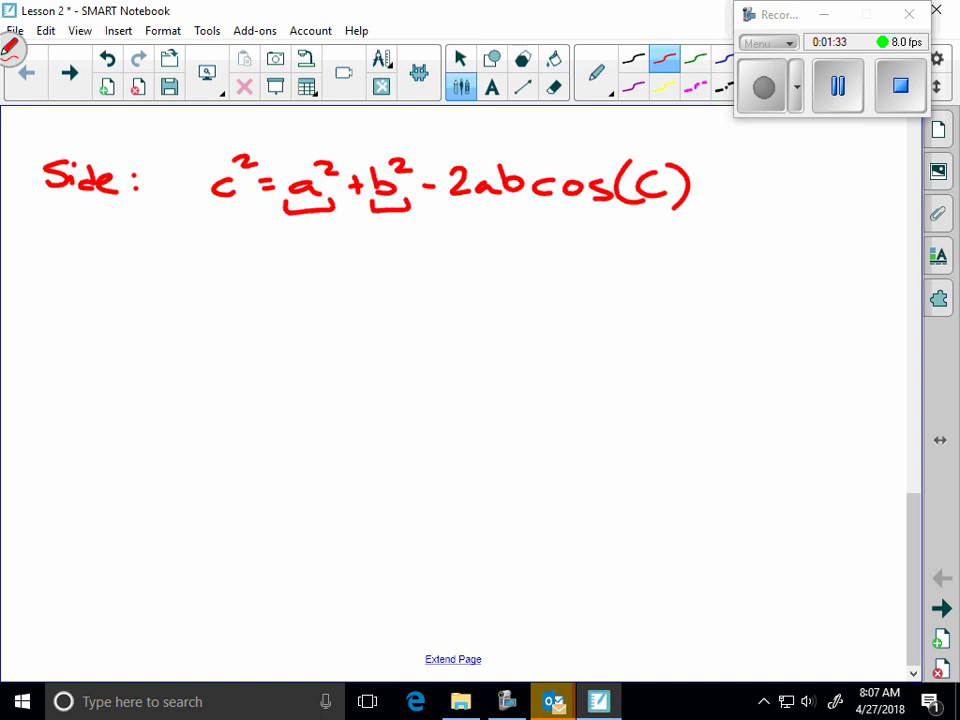
{"action": "left_click_drag", "start_coordinate": [470, 203], "coordinate": [497, 203]}
{"action": "mouse_move", "coordinate": [500, 203]}
{"action": "left_mouse_down"}
{"action": "mouse_move", "coordinate": [508, 212]}
{"action": "mouse_move", "coordinate": [532, 203]}
{"action": "left_mouse_up"}
{"action": "mouse_move", "coordinate": [638, 210]}
{"action": "left_mouse_down"}
{"action": "mouse_move", "coordinate": [648, 224]}
{"action": "mouse_move", "coordinate": [662, 211]}
{"action": "left_mouse_up"}
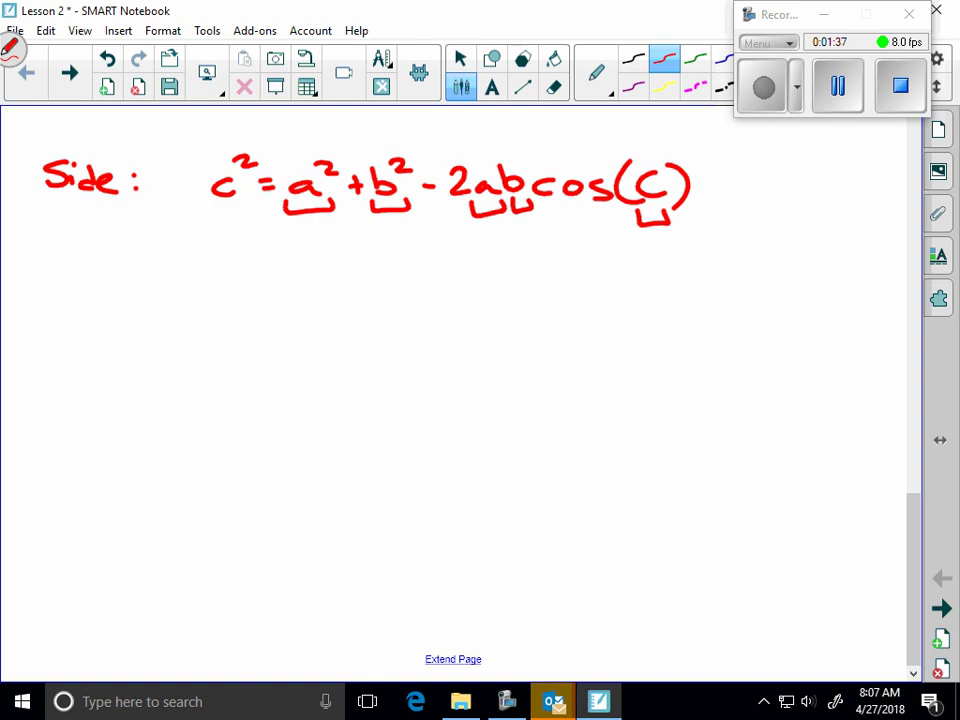
{"action": "left_click", "coordinate": [765, 90]}
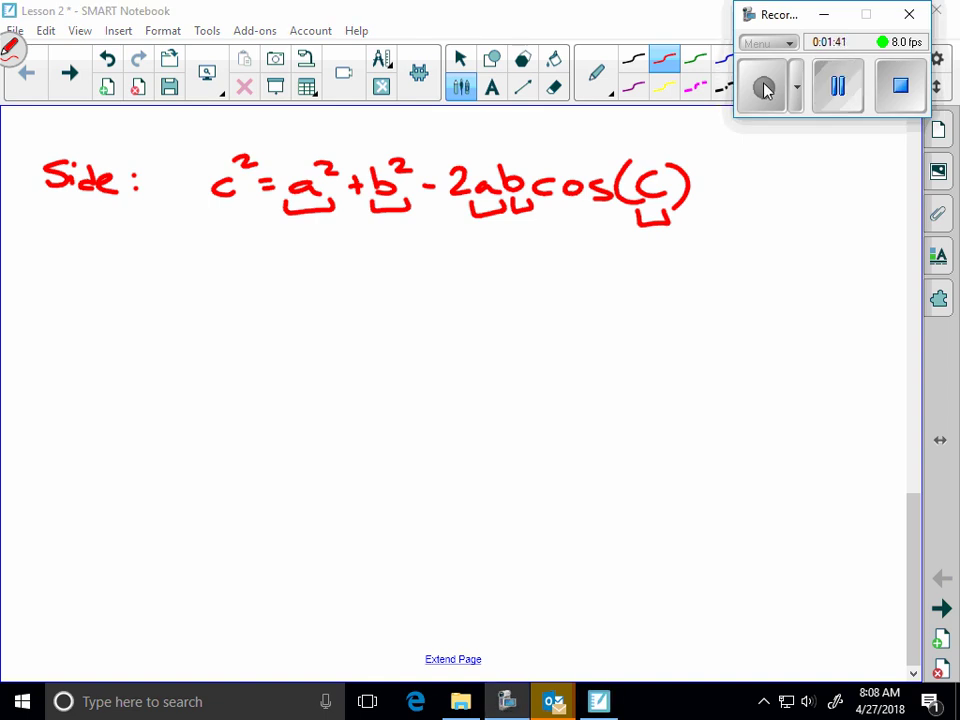
Point a red arrow at c² and sketch an example triangle with vertex C, a 42° angle and adjacent sides 21 and 32
{"action": "mouse_move", "coordinate": [193, 259]}
{"action": "left_mouse_down"}
{"action": "mouse_move", "coordinate": [213, 218]}
{"action": "mouse_move", "coordinate": [223, 236]}
{"action": "left_mouse_up"}
{"action": "mouse_move", "coordinate": [396, 258]}
{"action": "left_mouse_down"}
{"action": "mouse_move", "coordinate": [528, 389]}
{"action": "mouse_move", "coordinate": [550, 387]}
{"action": "left_mouse_up"}
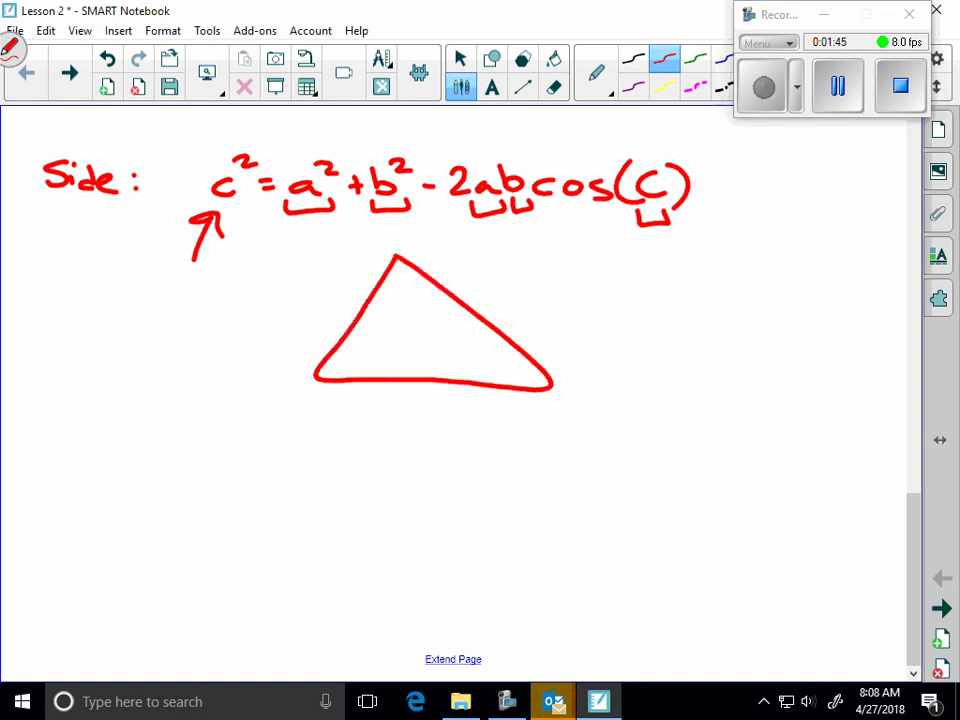
{"action": "left_click_drag", "start_coordinate": [296, 383], "coordinate": [305, 413]}
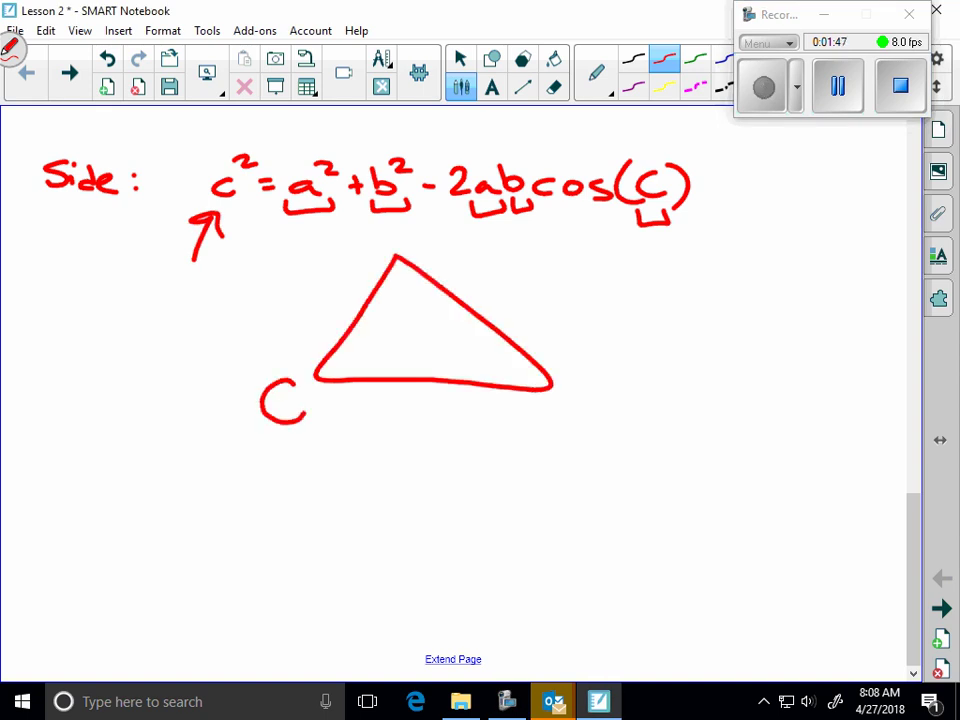
{"action": "mouse_move", "coordinate": [352, 349]}
{"action": "left_mouse_down"}
{"action": "mouse_move", "coordinate": [356, 370]}
{"action": "mouse_move", "coordinate": [380, 369]}
{"action": "mouse_move", "coordinate": [384, 350]}
{"action": "left_mouse_up"}
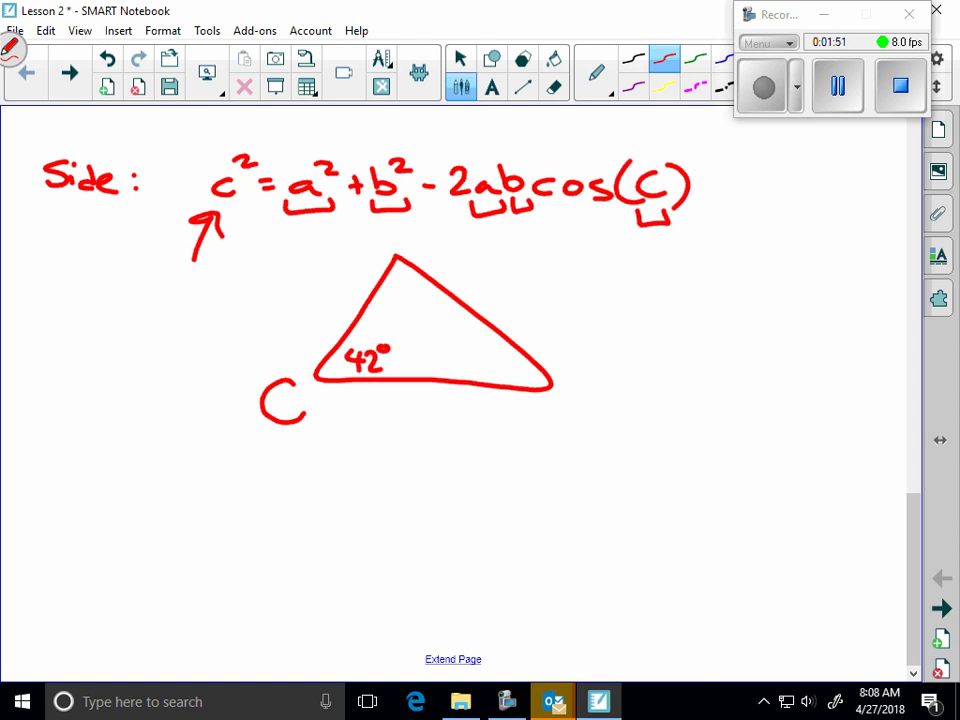
{"action": "left_click_drag", "start_coordinate": [321, 293], "coordinate": [334, 305]}
{"action": "left_click_drag", "start_coordinate": [340, 285], "coordinate": [342, 300]}
{"action": "mouse_move", "coordinate": [413, 401]}
{"action": "left_mouse_down"}
{"action": "mouse_move", "coordinate": [413, 420]}
{"action": "mouse_move", "coordinate": [457, 420]}
{"action": "left_mouse_up"}
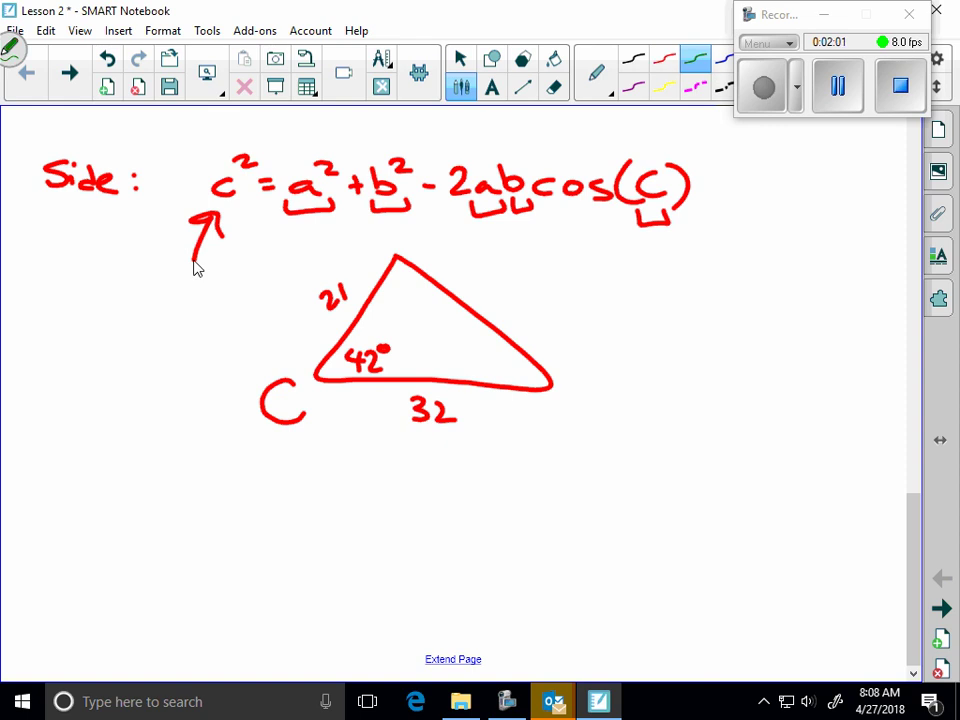
Label the example triangle's side opposite C as c in green and draw a green bracket under c² in the formula
{"action": "left_click_drag", "start_coordinate": [505, 286], "coordinate": [507, 300]}
{"action": "mouse_move", "coordinate": [202, 200]}
{"action": "left_mouse_down"}
{"action": "mouse_move", "coordinate": [234, 210]}
{"action": "mouse_move", "coordinate": [249, 200]}
{"action": "left_mouse_up"}
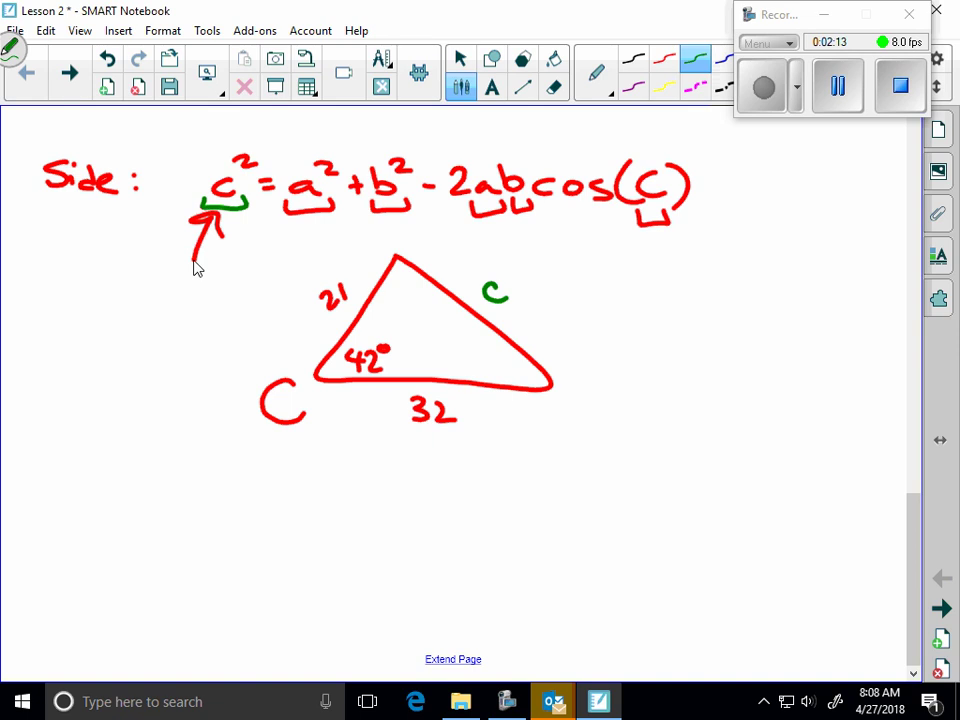
Remove the red arrow and the labelled example triangle from the page
{"action": "key", "text": "Escape"}
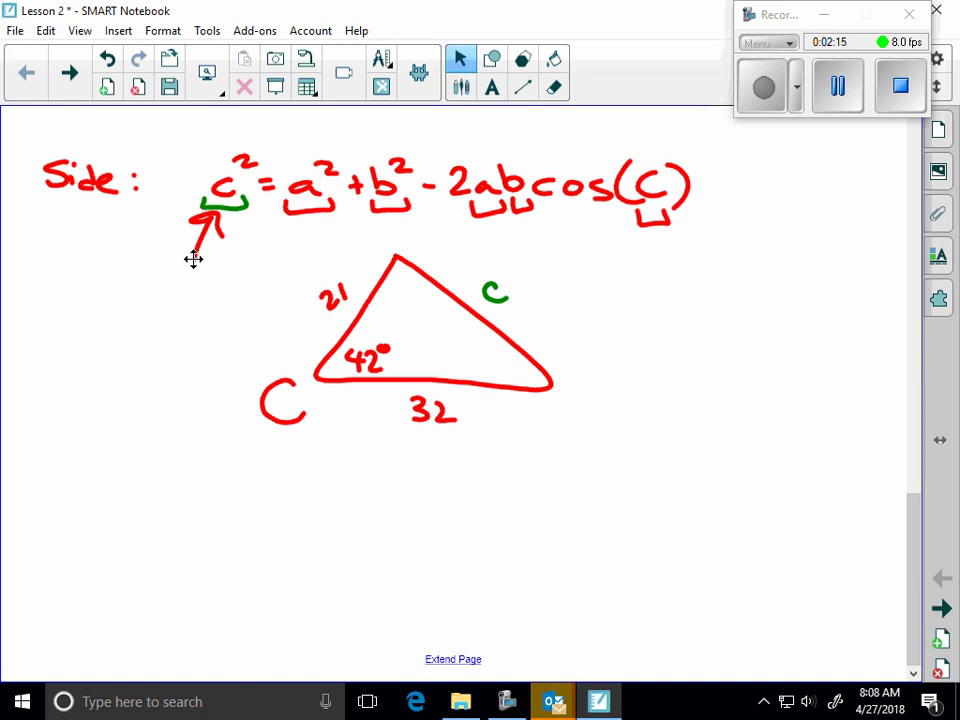
{"action": "mouse_move", "coordinate": [285, 395]}
{"action": "left_mouse_down"}
{"action": "mouse_move", "coordinate": [416, 281]}
{"action": "mouse_move", "coordinate": [356, 388]}
{"action": "mouse_move", "coordinate": [398, 420]}
{"action": "mouse_move", "coordinate": [469, 386]}
{"action": "mouse_move", "coordinate": [229, 276]}
{"action": "mouse_move", "coordinate": [227, 257]}
{"action": "mouse_move", "coordinate": [208, 254]}
{"action": "left_mouse_up"}
{"action": "key", "text": "Escape"}
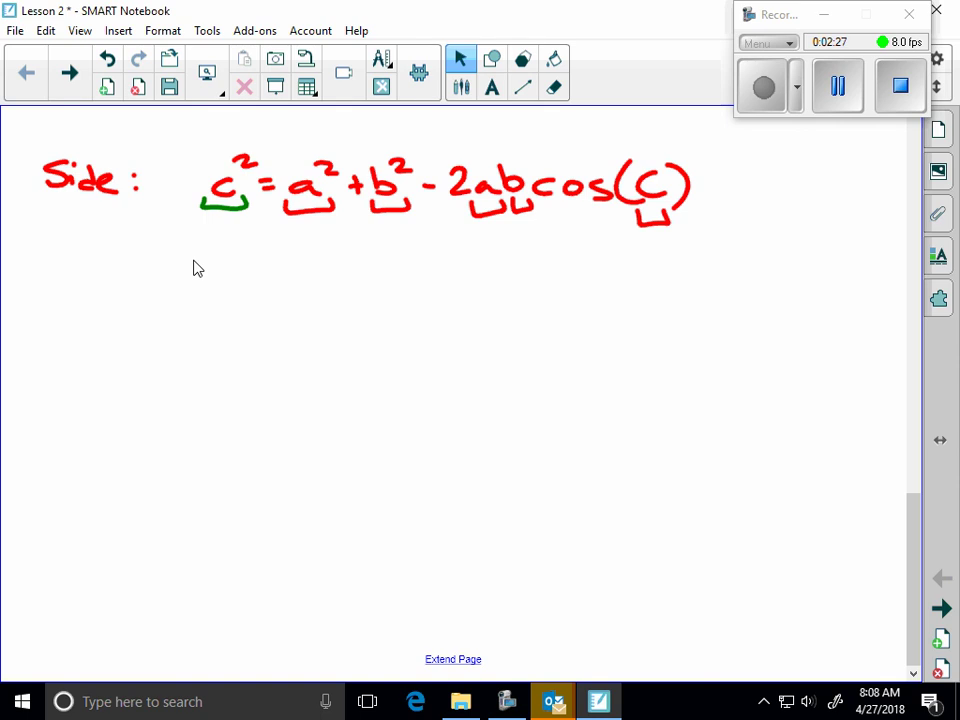
Draw a black bracket under a² + b² − 2ab cos and start the angle formula below it with C = cos⁻¹
{"action": "mouse_move", "coordinate": [290, 225]}
{"action": "left_mouse_down"}
{"action": "mouse_move", "coordinate": [587, 229]}
{"action": "mouse_move", "coordinate": [601, 216]}
{"action": "left_mouse_up"}
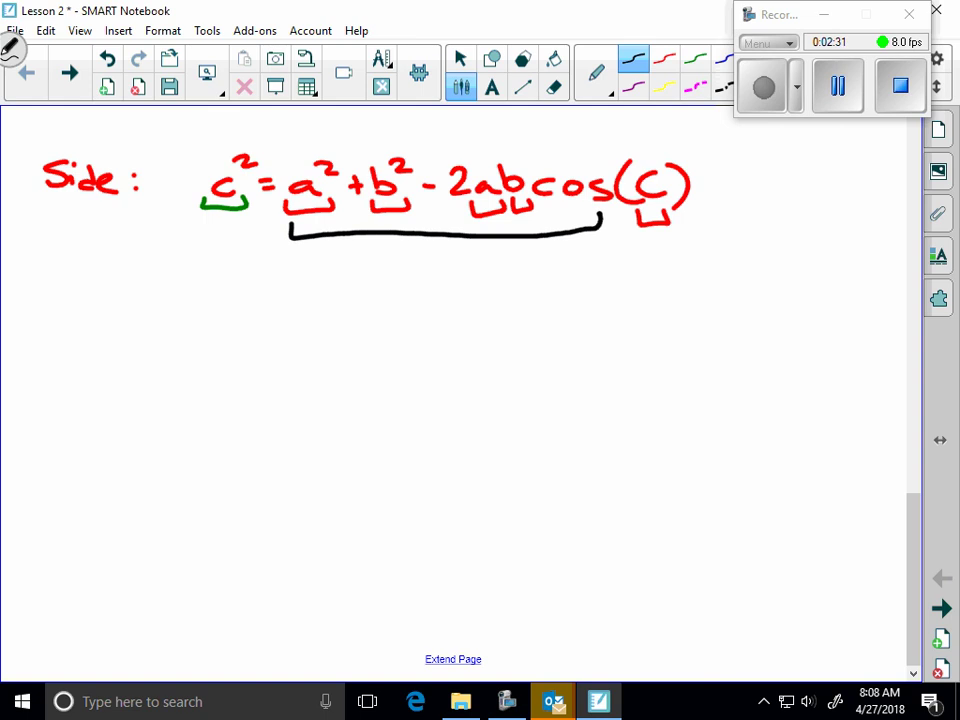
{"action": "left_click_drag", "start_coordinate": [238, 338], "coordinate": [241, 368]}
{"action": "left_click_drag", "start_coordinate": [262, 347], "coordinate": [276, 346]}
{"action": "left_click_drag", "start_coordinate": [263, 357], "coordinate": [279, 356]}
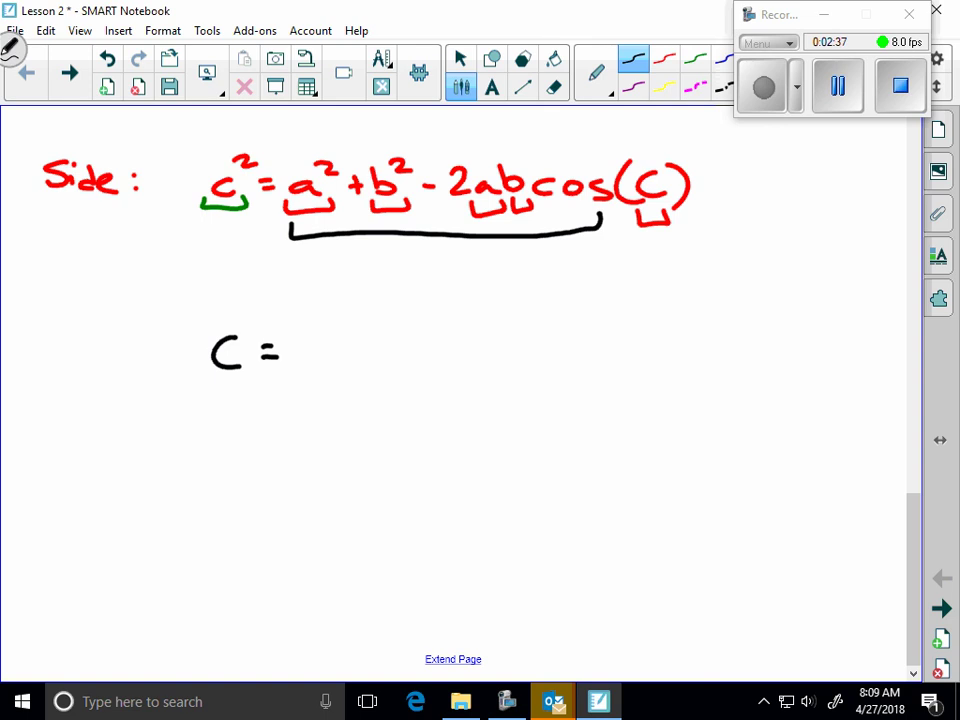
{"action": "mouse_move", "coordinate": [320, 351]}
{"action": "left_mouse_down"}
{"action": "mouse_move", "coordinate": [318, 367]}
{"action": "mouse_move", "coordinate": [334, 352]}
{"action": "left_mouse_up"}
{"action": "mouse_move", "coordinate": [358, 347]}
{"action": "left_mouse_down"}
{"action": "mouse_move", "coordinate": [343, 368]}
{"action": "mouse_move", "coordinate": [367, 336]}
{"action": "left_mouse_up"}
{"action": "left_click_drag", "start_coordinate": [374, 330], "coordinate": [376, 345]}
Complete the angle formula with the parenthesized fraction (a² + b² − c²)/(2ab)
{"action": "left_click_drag", "start_coordinate": [428, 298], "coordinate": [410, 419]}
{"action": "left_click_drag", "start_coordinate": [455, 323], "coordinate": [458, 340]}
{"action": "left_click_drag", "start_coordinate": [453, 305], "coordinate": [493, 327]}
{"action": "mouse_move", "coordinate": [486, 318]}
{"action": "left_mouse_down"}
{"action": "mouse_move", "coordinate": [485, 336]}
{"action": "mouse_move", "coordinate": [533, 317]}
{"action": "left_mouse_up"}
{"action": "left_click_drag", "start_coordinate": [538, 328], "coordinate": [561, 336]}
{"action": "mouse_move", "coordinate": [571, 302]}
{"action": "left_mouse_down"}
{"action": "mouse_move", "coordinate": [584, 318]}
{"action": "mouse_move", "coordinate": [438, 360]}
{"action": "mouse_move", "coordinate": [497, 399]}
{"action": "left_mouse_up"}
{"action": "mouse_move", "coordinate": [515, 387]}
{"action": "left_mouse_down"}
{"action": "mouse_move", "coordinate": [505, 393]}
{"action": "mouse_move", "coordinate": [525, 402]}
{"action": "left_mouse_up"}
{"action": "left_click_drag", "start_coordinate": [531, 373], "coordinate": [536, 399]}
{"action": "left_click_drag", "start_coordinate": [598, 322], "coordinate": [590, 409]}
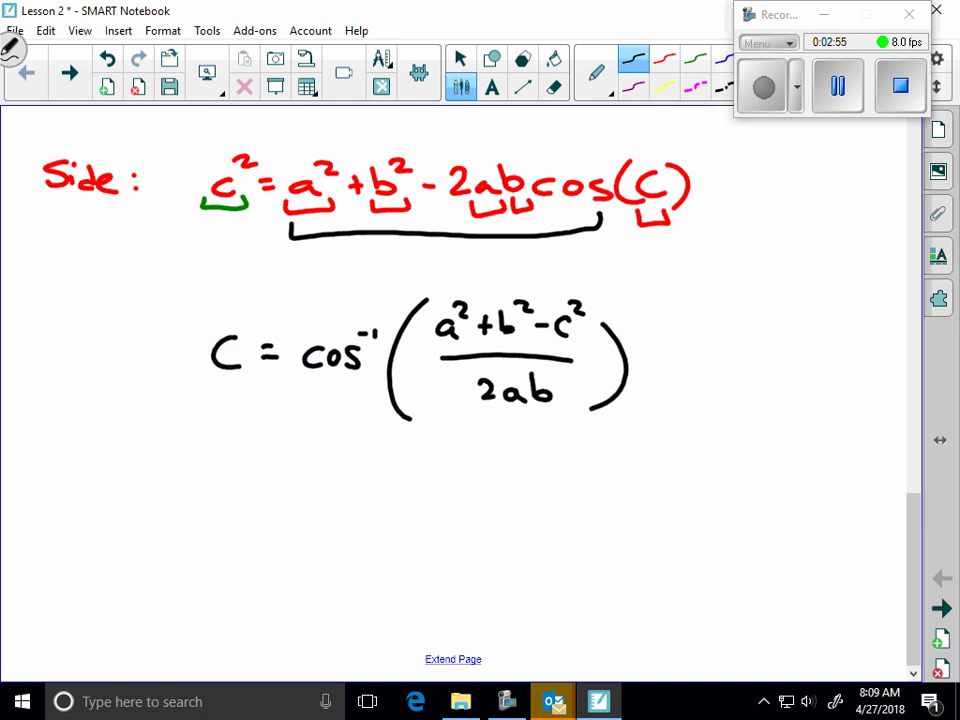
Label the second formula "Angle:" in black and draw a green bracket under its C
{"action": "mouse_move", "coordinate": [36, 377]}
{"action": "left_mouse_down"}
{"action": "mouse_move", "coordinate": [72, 360]}
{"action": "mouse_move", "coordinate": [90, 396]}
{"action": "mouse_move", "coordinate": [110, 365]}
{"action": "mouse_move", "coordinate": [116, 372]}
{"action": "left_mouse_up"}
{"action": "left_click", "coordinate": [126, 354]}
{"action": "left_click", "coordinate": [126, 369]}
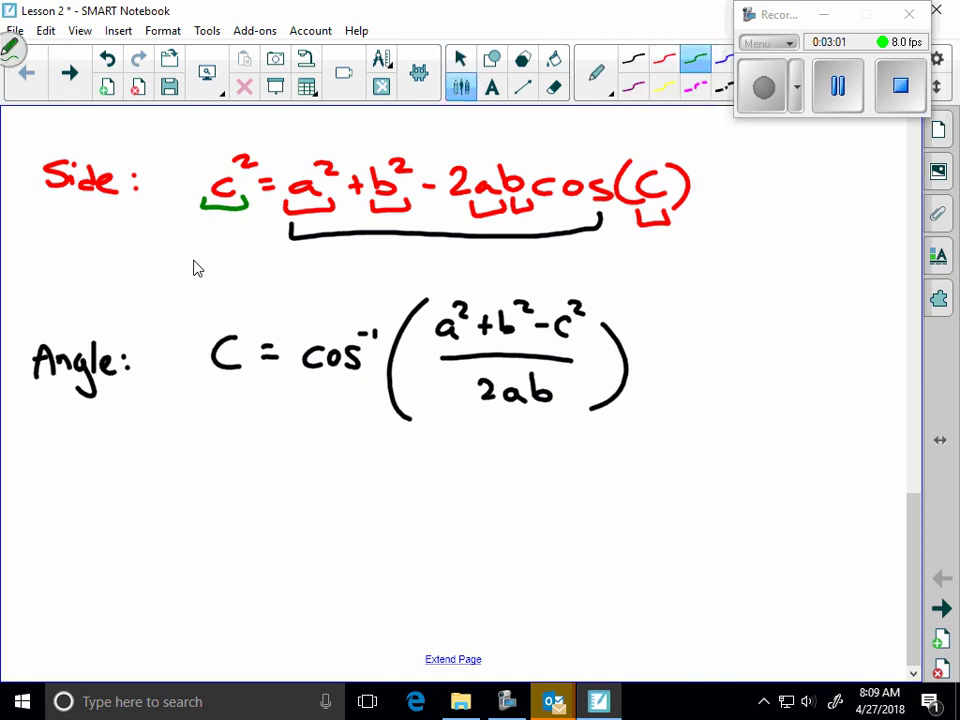
{"action": "left_click_drag", "start_coordinate": [206, 376], "coordinate": [252, 377]}
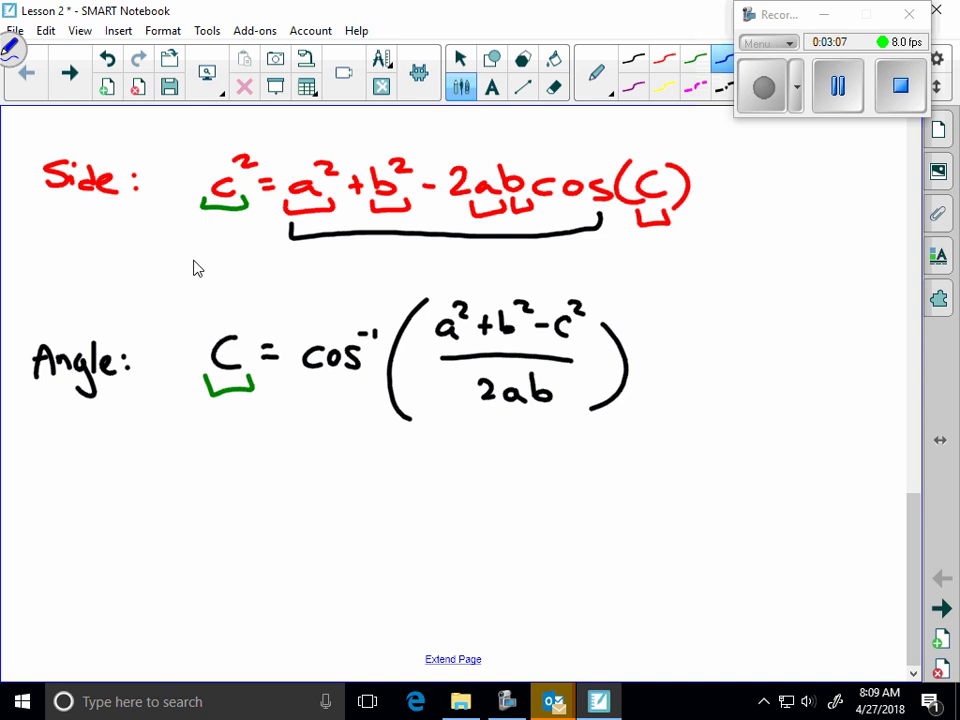
Write SSS beside the angle formula and SAS beside the side formula in blue
{"action": "left_click_drag", "start_coordinate": [722, 362], "coordinate": [693, 390]}
{"action": "left_click_drag", "start_coordinate": [756, 362], "coordinate": [727, 390]}
{"action": "left_click_drag", "start_coordinate": [790, 362], "coordinate": [761, 390]}
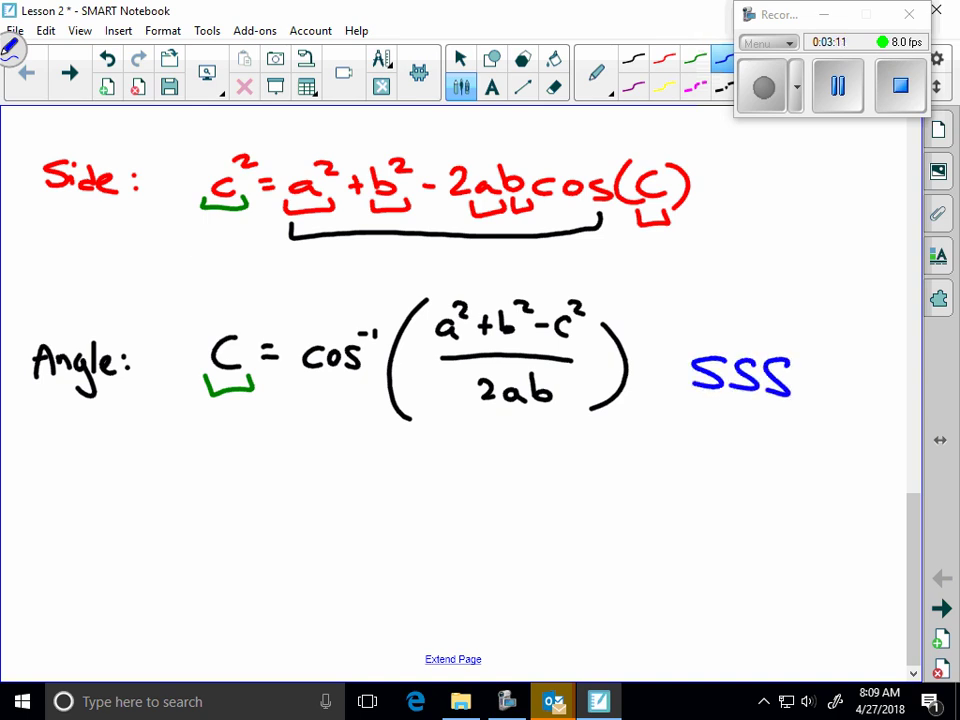
{"action": "mouse_move", "coordinate": [757, 168]}
{"action": "left_mouse_down"}
{"action": "mouse_move", "coordinate": [727, 198]}
{"action": "mouse_move", "coordinate": [795, 202]}
{"action": "mouse_move", "coordinate": [790, 188]}
{"action": "left_mouse_up"}
{"action": "left_click_drag", "start_coordinate": [821, 168], "coordinate": [797, 198]}
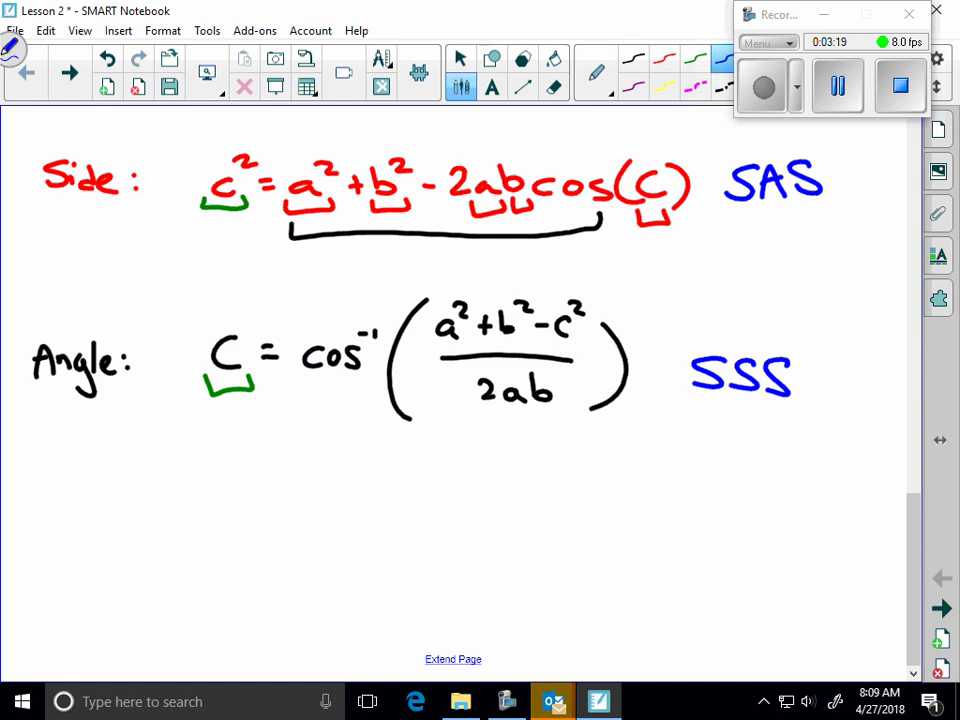
On the Law of Cosines Proof page, circle vertex B in blue and trace base segment x solid and b-x dashed
{"action": "left_click", "coordinate": [763, 88]}
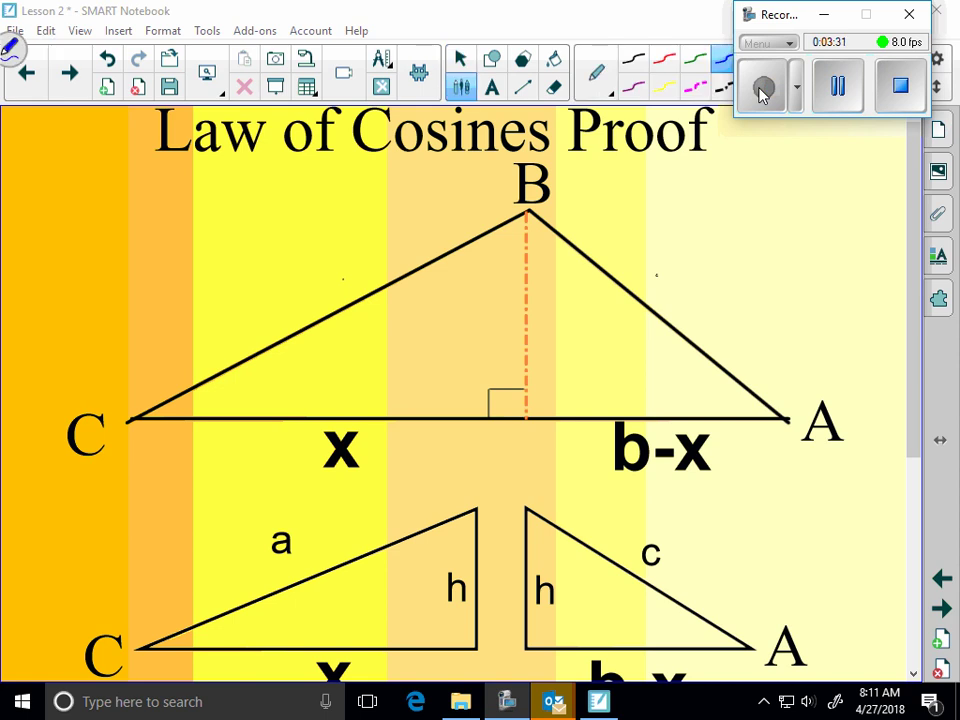
{"action": "mouse_move", "coordinate": [561, 155]}
{"action": "left_mouse_down"}
{"action": "mouse_move", "coordinate": [492, 195]}
{"action": "mouse_move", "coordinate": [568, 160]}
{"action": "left_mouse_up"}
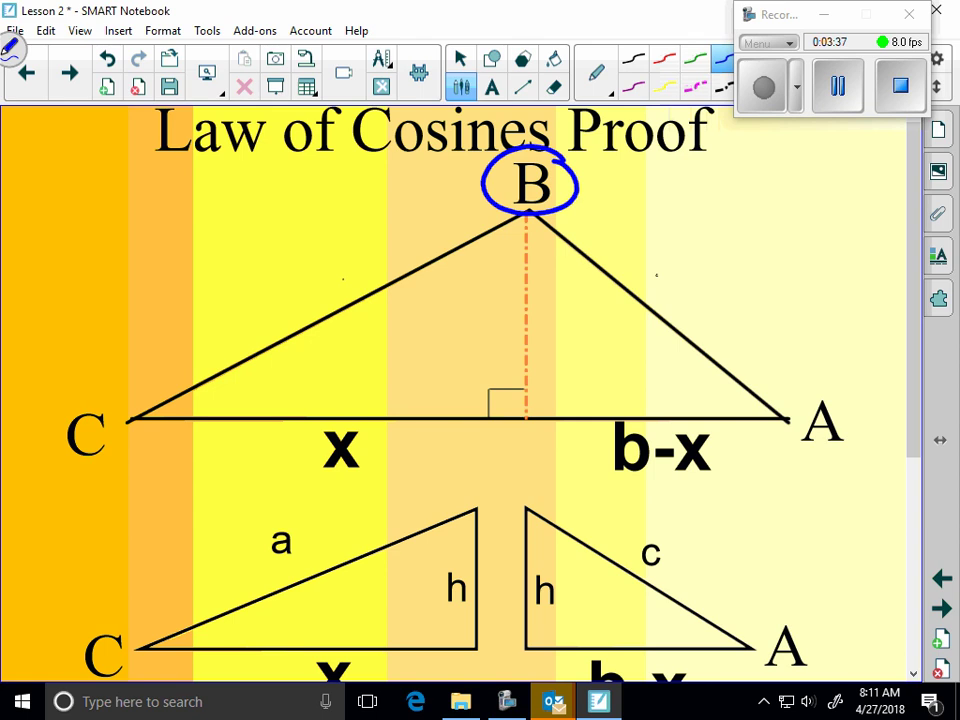
{"action": "left_click_drag", "start_coordinate": [136, 427], "coordinate": [785, 420]}
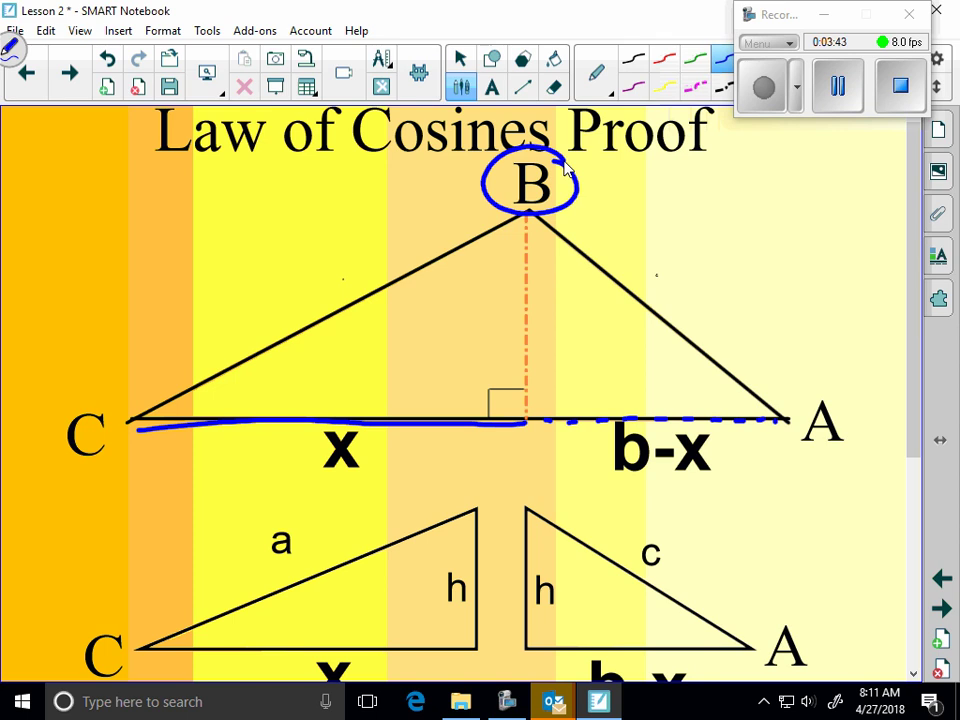
Label the large triangle's slanted sides a and c in blue, opposite vertices A and C
{"action": "left_click_drag", "start_coordinate": [314, 268], "coordinate": [318, 287]}
{"action": "left_click_drag", "start_coordinate": [720, 270], "coordinate": [722, 295]}
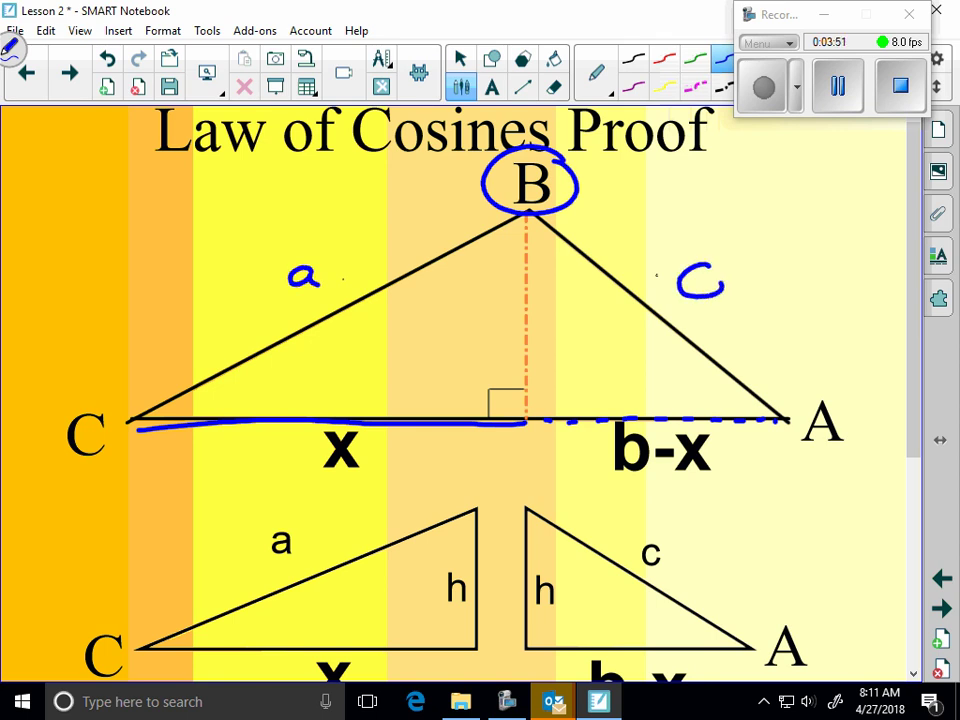
{"action": "left_click", "coordinate": [460, 58]}
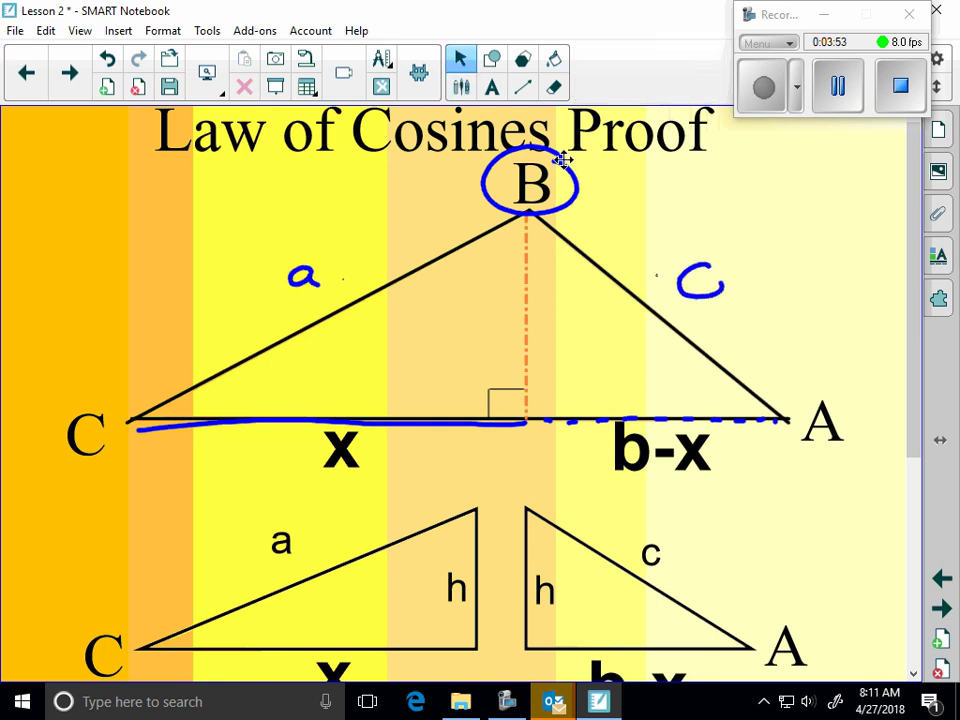
Mark the right angles of the two smaller triangles in red and angle C with a blue double arc
{"action": "left_click_drag", "start_coordinate": [920, 250], "coordinate": [925, 525]}
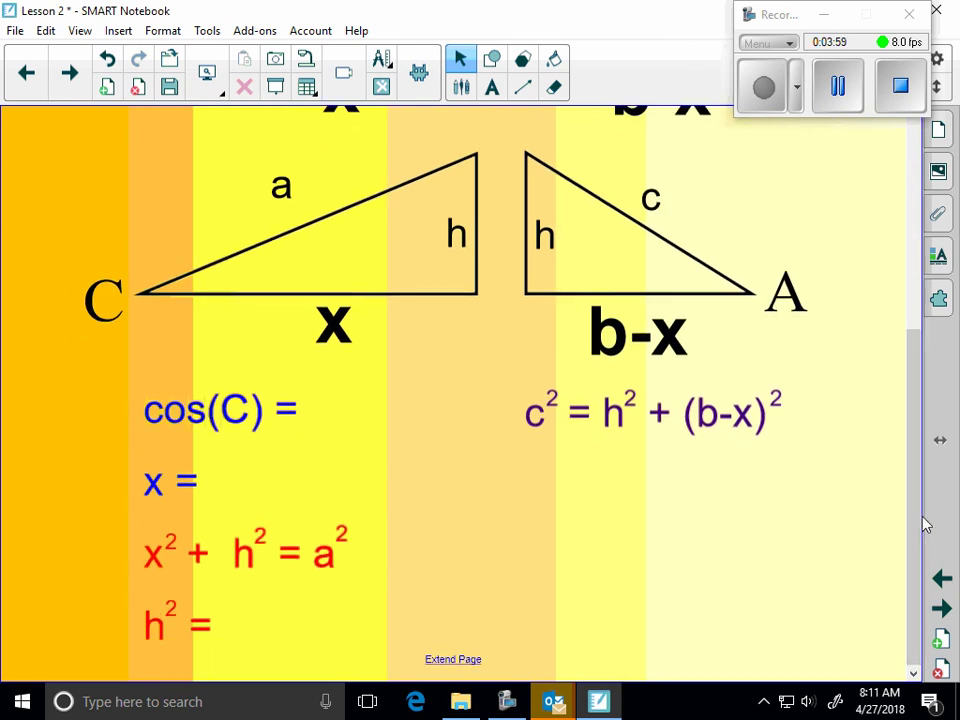
{"action": "mouse_move", "coordinate": [449, 293]}
{"action": "left_mouse_down"}
{"action": "mouse_move", "coordinate": [477, 268]}
{"action": "mouse_move", "coordinate": [549, 293]}
{"action": "left_mouse_up"}
{"action": "left_click", "coordinate": [519, 272]}
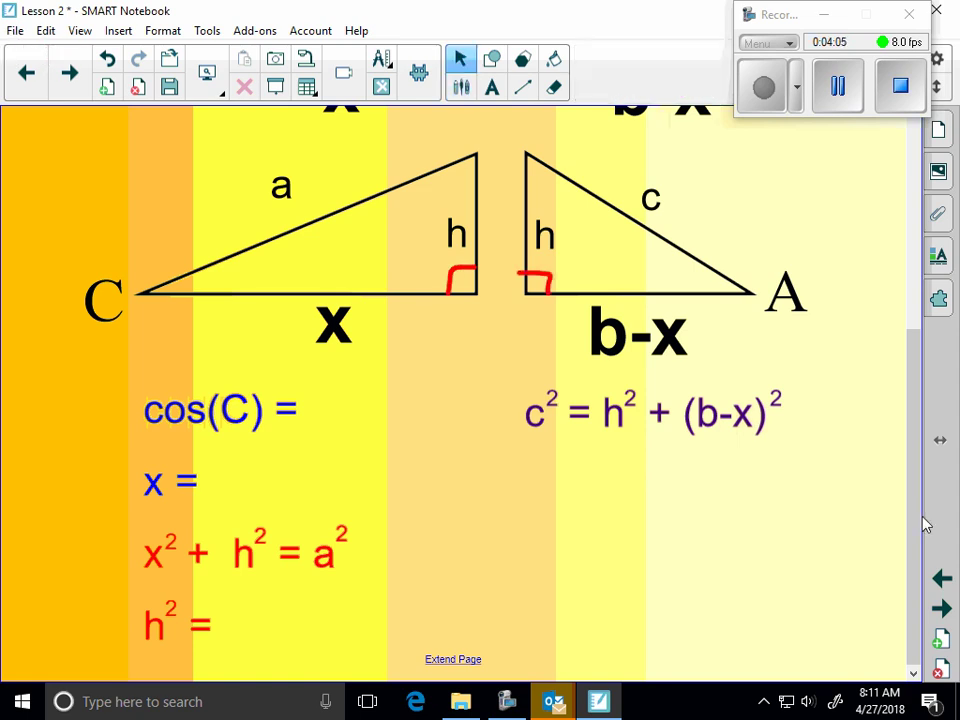
{"action": "mouse_move", "coordinate": [207, 273]}
{"action": "left_mouse_down"}
{"action": "mouse_move", "coordinate": [210, 292]}
{"action": "mouse_move", "coordinate": [229, 290]}
{"action": "left_mouse_up"}
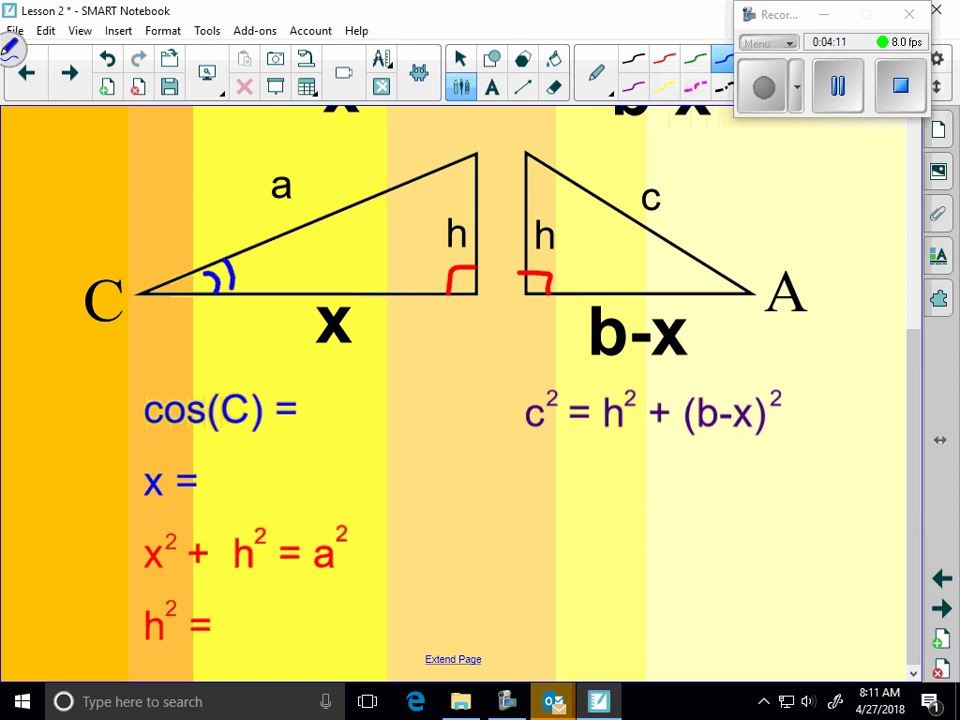
In blue, complete cos(C) = with x/a over the implied denominator 1, and complete x = with a·cos(c)
{"action": "mouse_move", "coordinate": [348, 379]}
{"action": "left_mouse_down"}
{"action": "mouse_move", "coordinate": [366, 393]}
{"action": "mouse_move", "coordinate": [351, 396]}
{"action": "mouse_move", "coordinate": [370, 397]}
{"action": "mouse_move", "coordinate": [368, 420]}
{"action": "left_mouse_up"}
{"action": "left_click", "coordinate": [343, 396]}
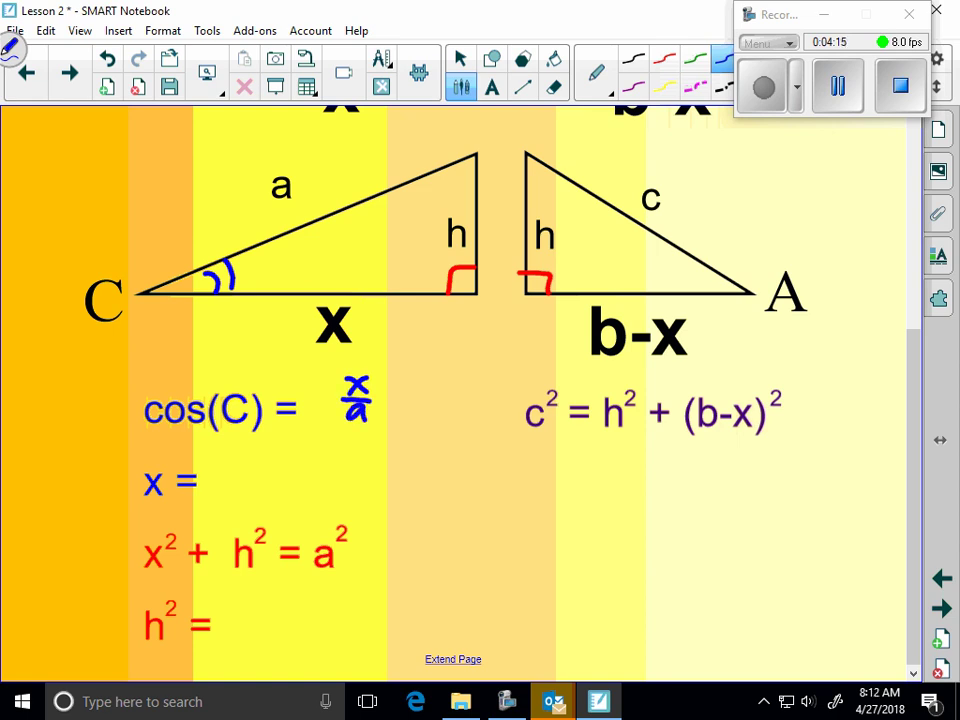
{"action": "left_click_drag", "start_coordinate": [166, 433], "coordinate": [236, 425]}
{"action": "mouse_move", "coordinate": [204, 436]}
{"action": "left_mouse_down"}
{"action": "mouse_move", "coordinate": [236, 492]}
{"action": "mouse_move", "coordinate": [367, 496]}
{"action": "left_mouse_up"}
{"action": "left_click", "coordinate": [362, 478]}
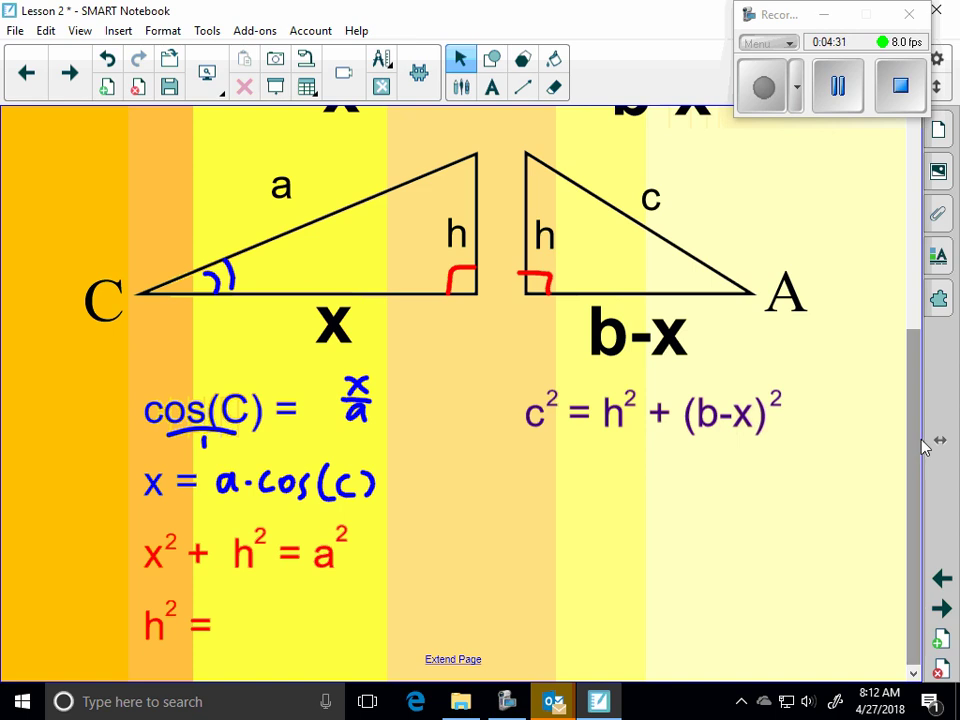
In red, write -x² under both sides of x² + h² = a² and complete h² = with a² - x²
{"action": "scroll", "coordinate": [924, 447], "scroll_direction": "down", "scroll_amount": 3}
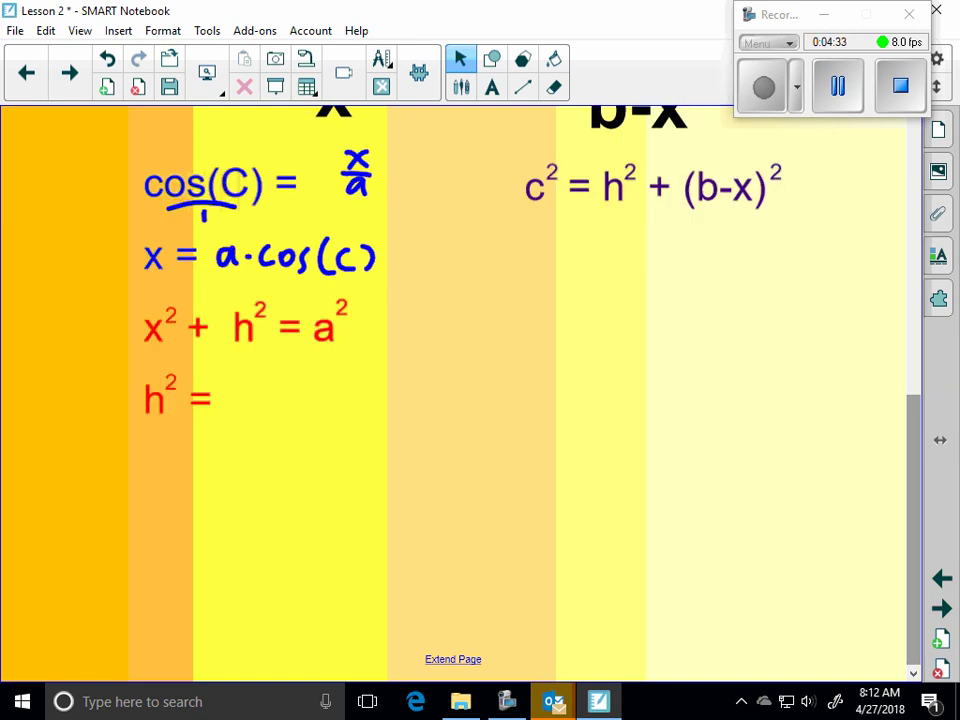
{"action": "left_click_drag", "start_coordinate": [917, 437], "coordinate": [928, 344]}
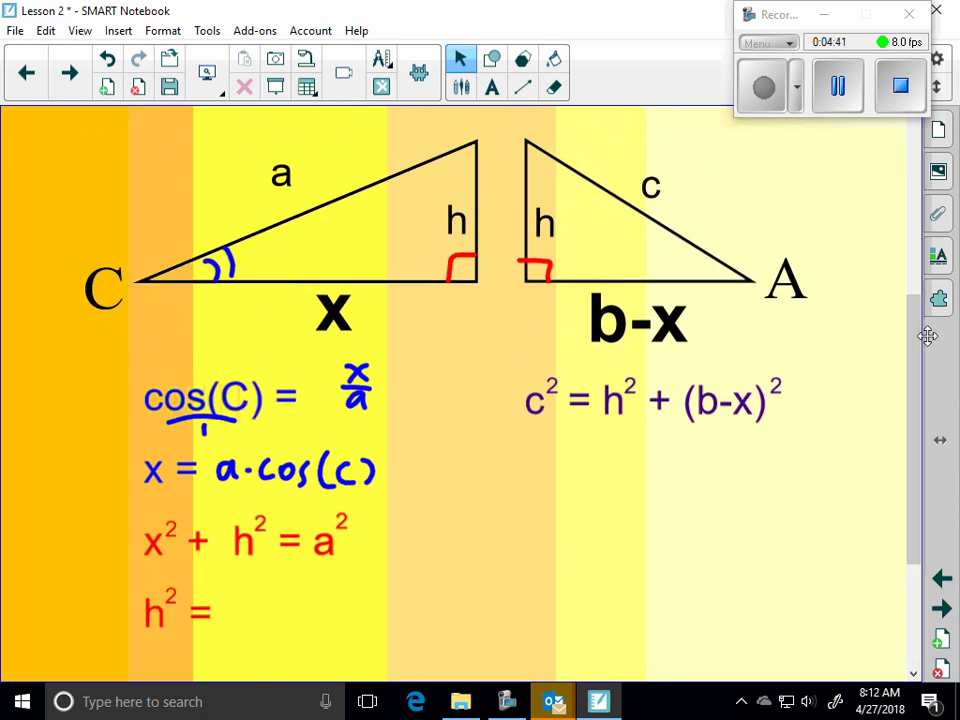
{"action": "left_click_drag", "start_coordinate": [915, 345], "coordinate": [917, 468]}
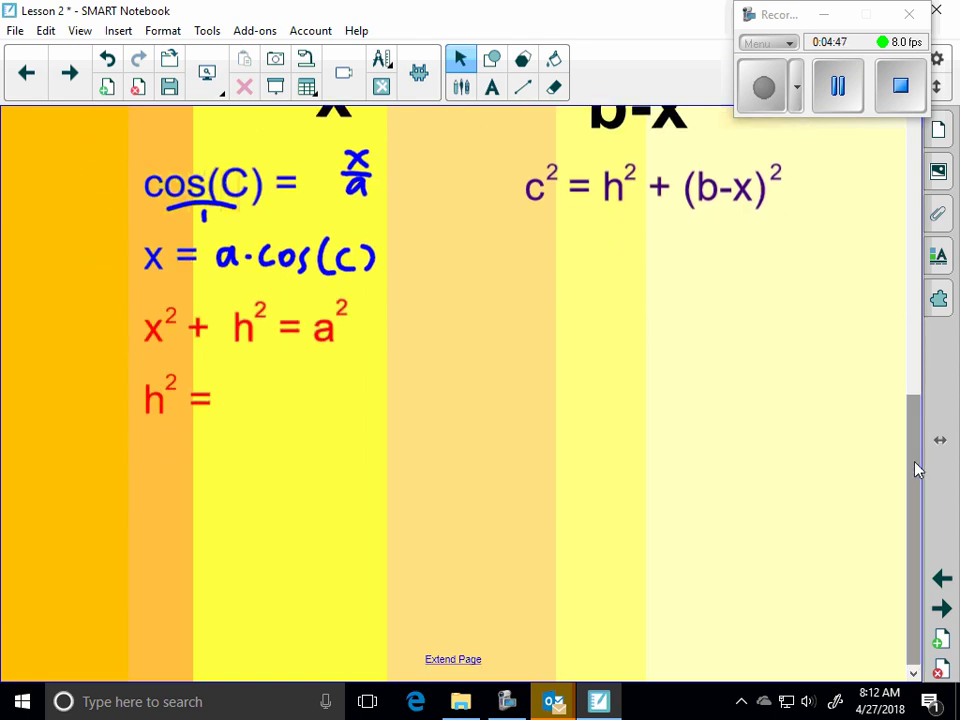
{"action": "mouse_move", "coordinate": [118, 353]}
{"action": "left_mouse_down"}
{"action": "mouse_move", "coordinate": [157, 362]}
{"action": "mouse_move", "coordinate": [142, 362]}
{"action": "mouse_move", "coordinate": [181, 346]}
{"action": "left_mouse_up"}
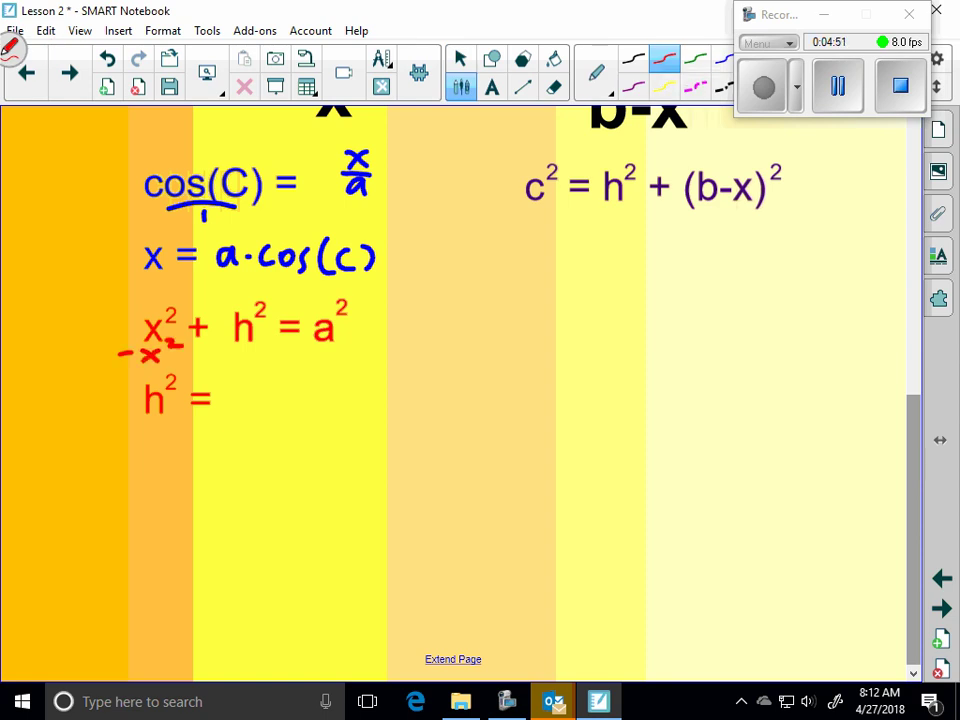
{"action": "left_click_drag", "start_coordinate": [298, 355], "coordinate": [312, 354]}
{"action": "mouse_move", "coordinate": [318, 348]}
{"action": "left_mouse_down"}
{"action": "mouse_move", "coordinate": [334, 363]}
{"action": "mouse_move", "coordinate": [319, 363]}
{"action": "mouse_move", "coordinate": [352, 347]}
{"action": "left_mouse_up"}
{"action": "mouse_move", "coordinate": [231, 395]}
{"action": "left_mouse_down"}
{"action": "mouse_move", "coordinate": [246, 396]}
{"action": "mouse_move", "coordinate": [247, 412]}
{"action": "mouse_move", "coordinate": [266, 392]}
{"action": "mouse_move", "coordinate": [287, 400]}
{"action": "left_mouse_up"}
{"action": "mouse_move", "coordinate": [292, 393]}
{"action": "left_mouse_down"}
{"action": "mouse_move", "coordinate": [312, 410]}
{"action": "mouse_move", "coordinate": [292, 410]}
{"action": "left_mouse_up"}
{"action": "left_click_drag", "start_coordinate": [320, 384], "coordinate": [337, 395]}
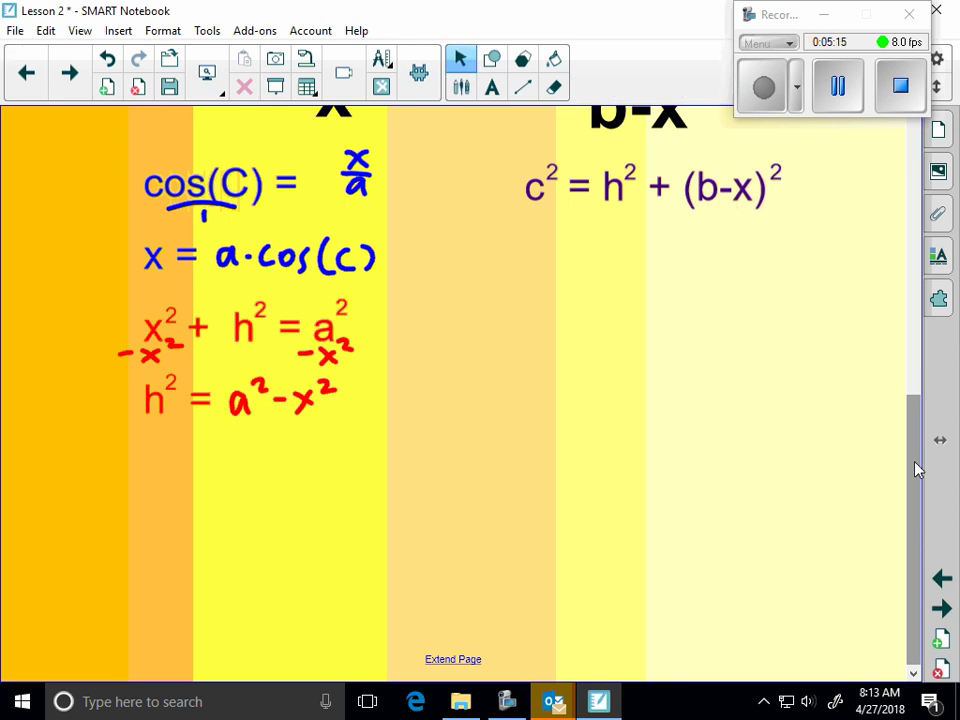
Write c² = a² - x² in blue beneath the c² = h² + (b-x)² equation
{"action": "left_click_drag", "start_coordinate": [916, 468], "coordinate": [922, 321]}
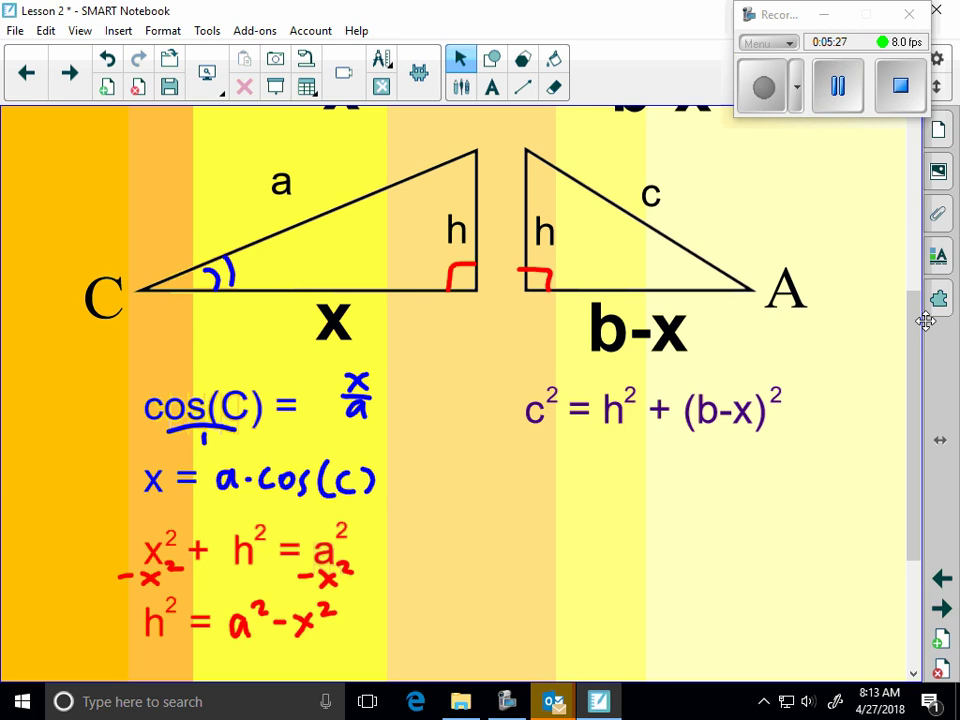
{"action": "left_click_drag", "start_coordinate": [926, 321], "coordinate": [920, 392]}
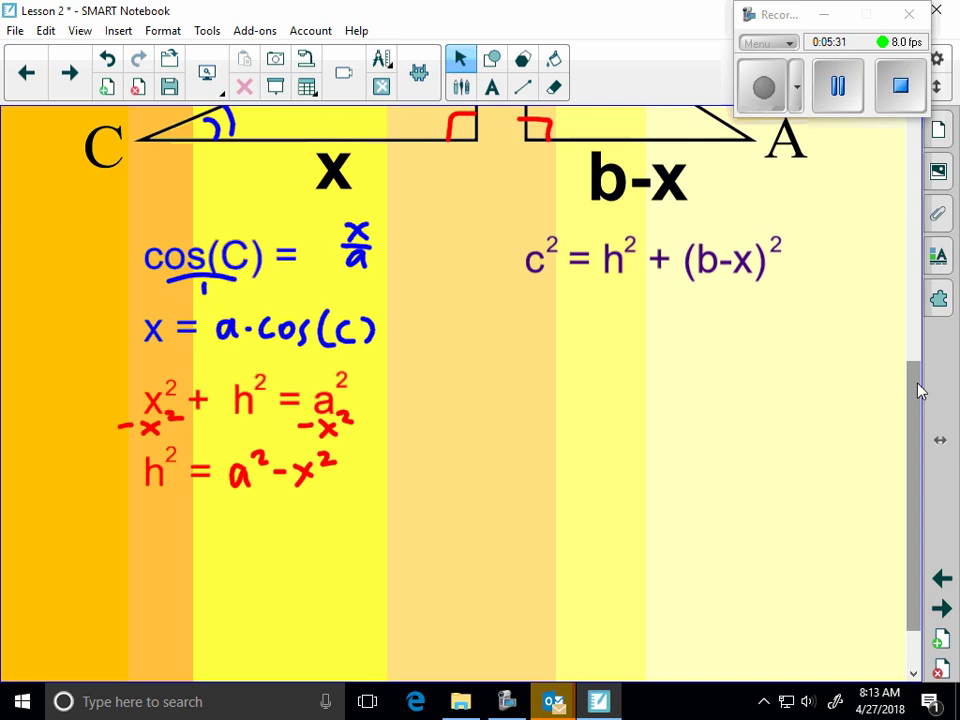
{"action": "left_click", "coordinate": [461, 87]}
{"action": "left_click_drag", "start_coordinate": [520, 320], "coordinate": [522, 341]}
{"action": "left_click_drag", "start_coordinate": [521, 302], "coordinate": [557, 330]}
{"action": "left_click_drag", "start_coordinate": [546, 337], "coordinate": [591, 340]}
{"action": "left_click_drag", "start_coordinate": [592, 304], "coordinate": [610, 314]}
{"action": "mouse_move", "coordinate": [606, 327]}
{"action": "left_mouse_down"}
{"action": "mouse_move", "coordinate": [634, 321]}
{"action": "mouse_move", "coordinate": [648, 339]}
{"action": "left_mouse_up"}
{"action": "mouse_move", "coordinate": [650, 318]}
{"action": "left_mouse_down"}
{"action": "mouse_move", "coordinate": [632, 340]}
{"action": "mouse_move", "coordinate": [666, 318]}
{"action": "left_mouse_up"}
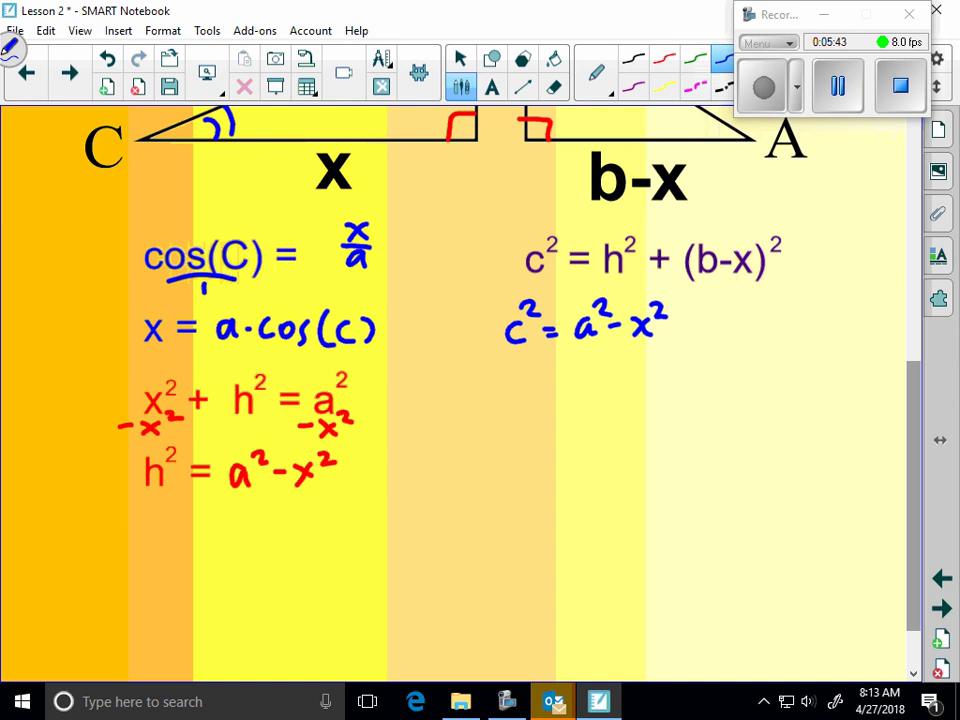
{"action": "left_click_drag", "start_coordinate": [697, 317], "coordinate": [690, 347]}
{"action": "left_click", "coordinate": [553, 86]}
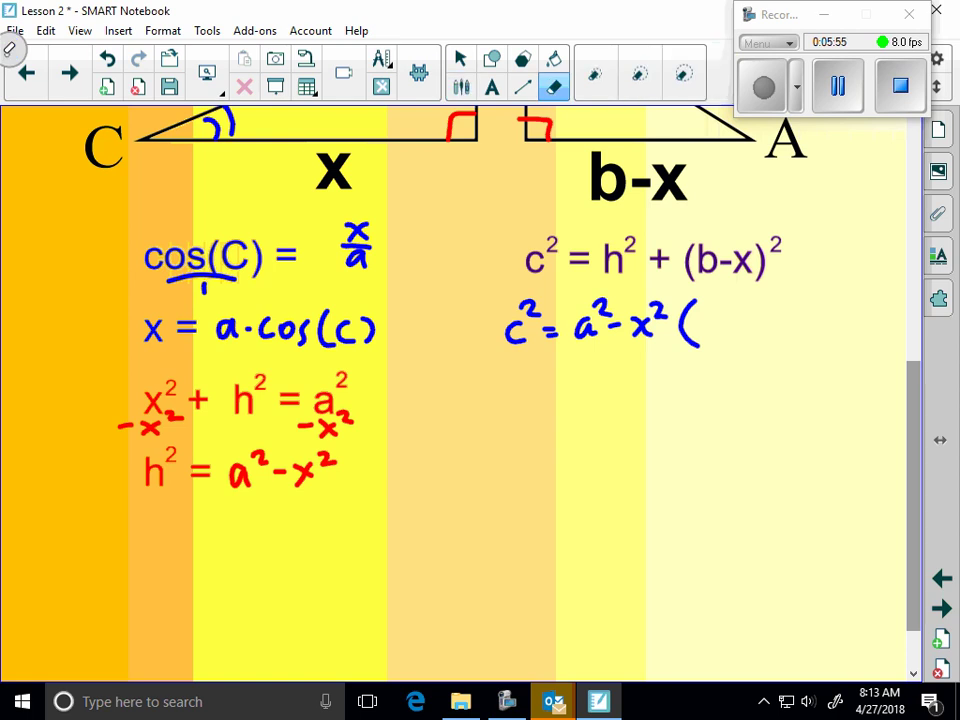
{"action": "mouse_move", "coordinate": [700, 340]}
{"action": "left_mouse_down"}
{"action": "mouse_move", "coordinate": [713, 352]}
{"action": "mouse_move", "coordinate": [720, 326]}
{"action": "mouse_move", "coordinate": [737, 403]}
{"action": "left_mouse_up"}
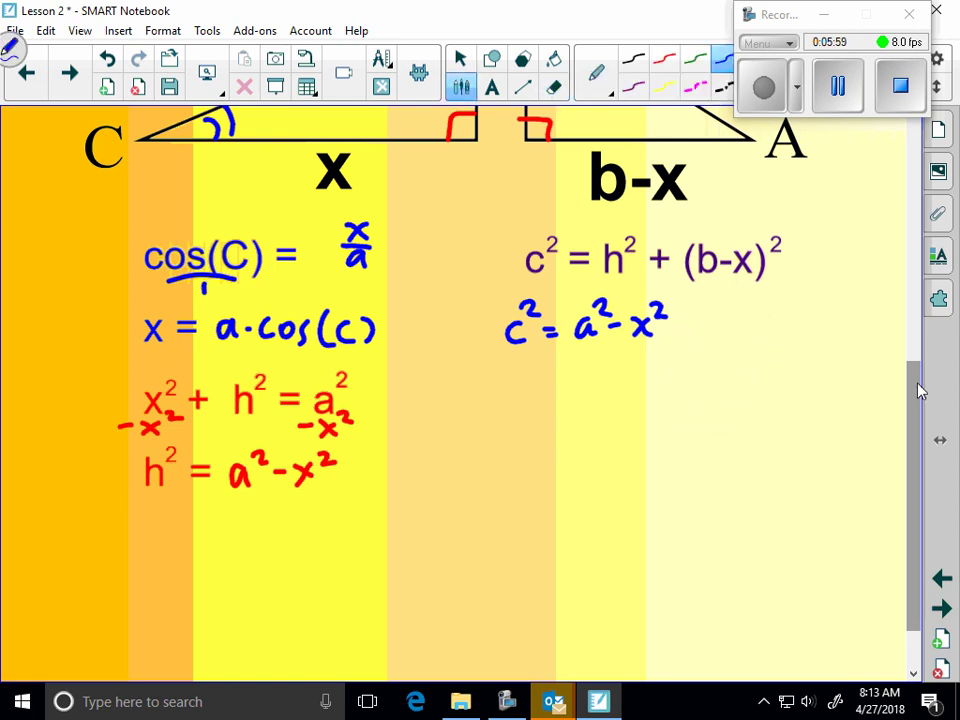
Append + ( to the blue c² line and write (b-x)(b-x) in blue above the (b-x)² term
{"action": "left_click", "coordinate": [683, 322]}
{"action": "left_click_drag", "start_coordinate": [677, 326], "coordinate": [692, 325]}
{"action": "left_click_drag", "start_coordinate": [716, 306], "coordinate": [715, 340]}
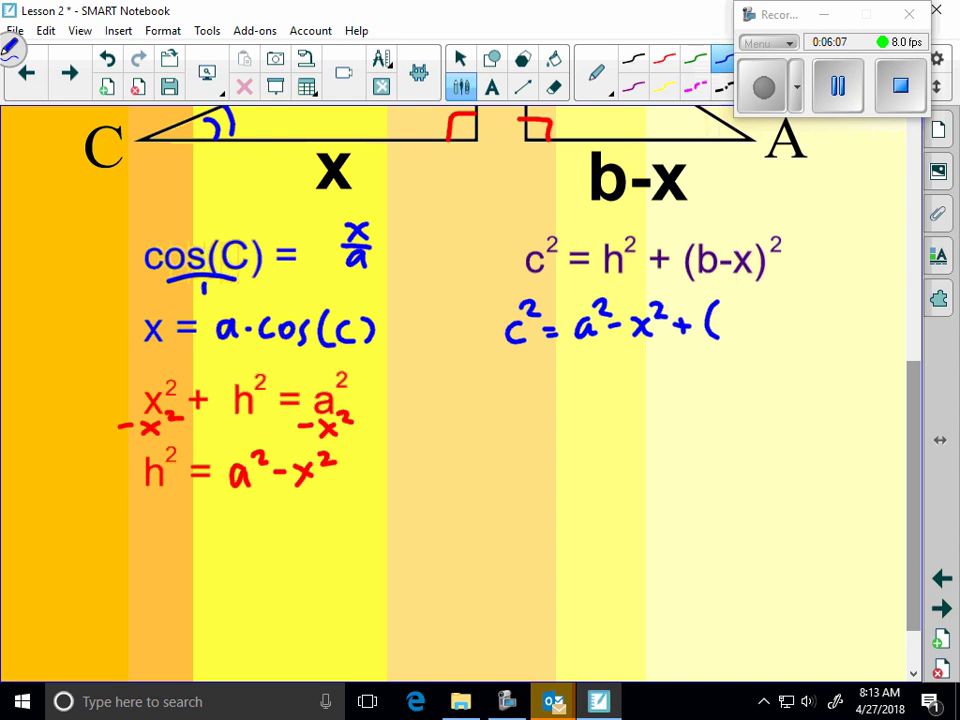
{"action": "mouse_move", "coordinate": [742, 188]}
{"action": "left_mouse_down"}
{"action": "mouse_move", "coordinate": [738, 215]}
{"action": "mouse_move", "coordinate": [778, 202]}
{"action": "mouse_move", "coordinate": [799, 212]}
{"action": "left_mouse_up"}
{"action": "left_click_drag", "start_coordinate": [798, 196], "coordinate": [784, 212]}
{"action": "mouse_move", "coordinate": [808, 188]}
{"action": "left_mouse_down"}
{"action": "mouse_move", "coordinate": [810, 212]}
{"action": "mouse_move", "coordinate": [862, 203]}
{"action": "mouse_move", "coordinate": [882, 212]}
{"action": "left_mouse_up"}
{"action": "left_click_drag", "start_coordinate": [882, 194], "coordinate": [868, 212]}
{"action": "left_click_drag", "start_coordinate": [886, 186], "coordinate": [889, 214]}
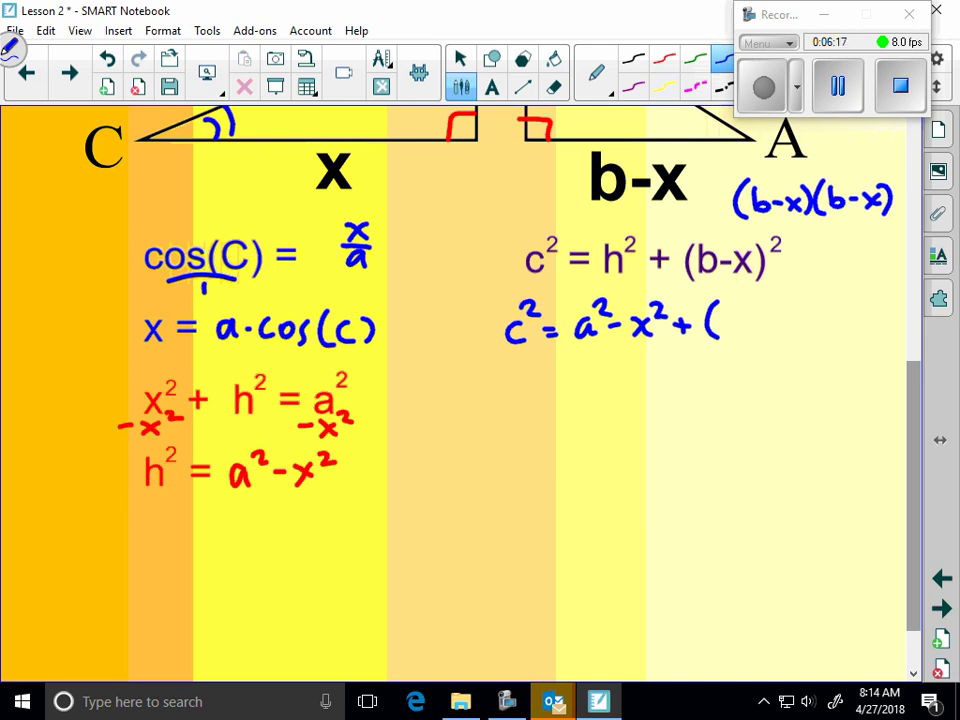
Try completing the blue c² line with b² - 2b + x² and a closing parenthesis
{"action": "mouse_move", "coordinate": [729, 306]}
{"action": "left_mouse_down"}
{"action": "mouse_move", "coordinate": [744, 330]}
{"action": "mouse_move", "coordinate": [746, 297]}
{"action": "mouse_move", "coordinate": [771, 319]}
{"action": "left_mouse_up"}
{"action": "mouse_move", "coordinate": [775, 310]}
{"action": "left_mouse_down"}
{"action": "mouse_move", "coordinate": [791, 309]}
{"action": "mouse_move", "coordinate": [793, 330]}
{"action": "left_mouse_up"}
{"action": "mouse_move", "coordinate": [799, 305]}
{"action": "left_mouse_down"}
{"action": "mouse_move", "coordinate": [815, 327]}
{"action": "mouse_move", "coordinate": [802, 327]}
{"action": "mouse_move", "coordinate": [838, 316]}
{"action": "left_mouse_up"}
{"action": "mouse_move", "coordinate": [831, 307]}
{"action": "left_mouse_down"}
{"action": "mouse_move", "coordinate": [831, 324]}
{"action": "mouse_move", "coordinate": [870, 324]}
{"action": "mouse_move", "coordinate": [858, 324]}
{"action": "mouse_move", "coordinate": [886, 303]}
{"action": "left_mouse_up"}
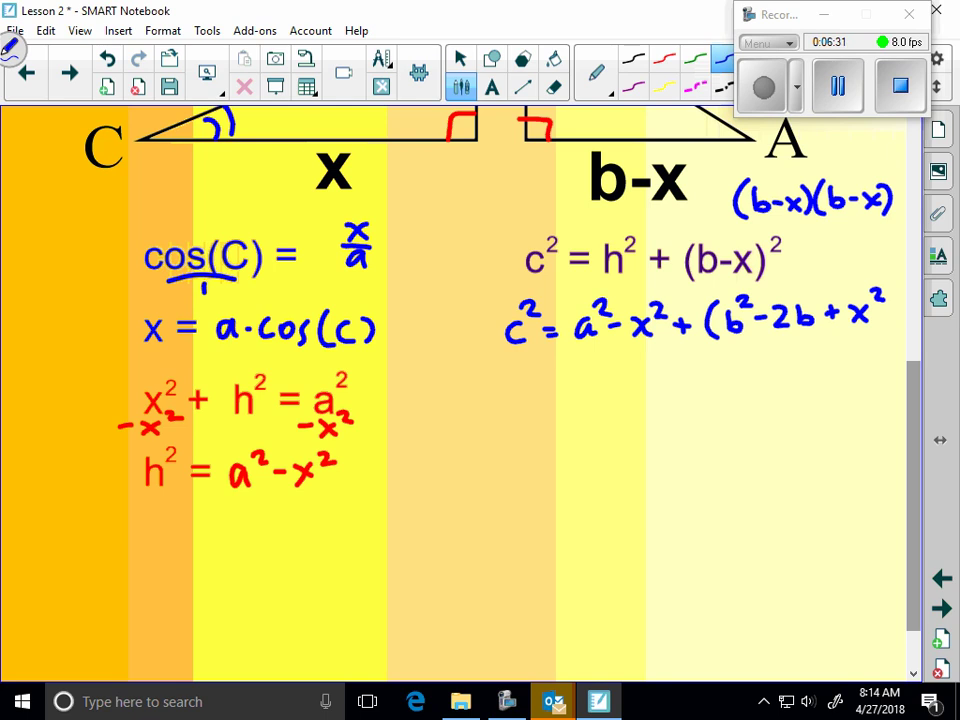
{"action": "left_click_drag", "start_coordinate": [886, 294], "coordinate": [885, 328]}
Draw blue connecting brackets above and below (b-x)(b-x) to show which terms are multiplied together
{"action": "mouse_move", "coordinate": [757, 174]}
{"action": "left_mouse_down"}
{"action": "mouse_move", "coordinate": [782, 160]}
{"action": "mouse_move", "coordinate": [840, 177]}
{"action": "left_mouse_up"}
{"action": "mouse_move", "coordinate": [765, 218]}
{"action": "left_mouse_down"}
{"action": "mouse_move", "coordinate": [766, 228]}
{"action": "mouse_move", "coordinate": [795, 232]}
{"action": "mouse_move", "coordinate": [852, 222]}
{"action": "mouse_move", "coordinate": [842, 213]}
{"action": "left_mouse_up"}
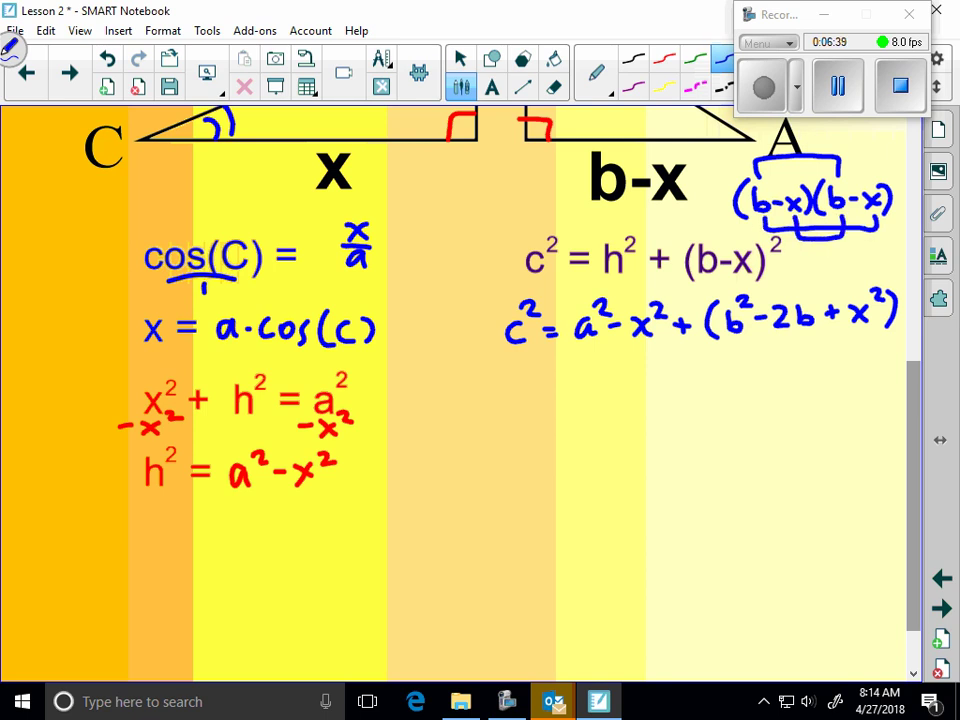
{"action": "left_click_drag", "start_coordinate": [838, 172], "coordinate": [881, 176]}
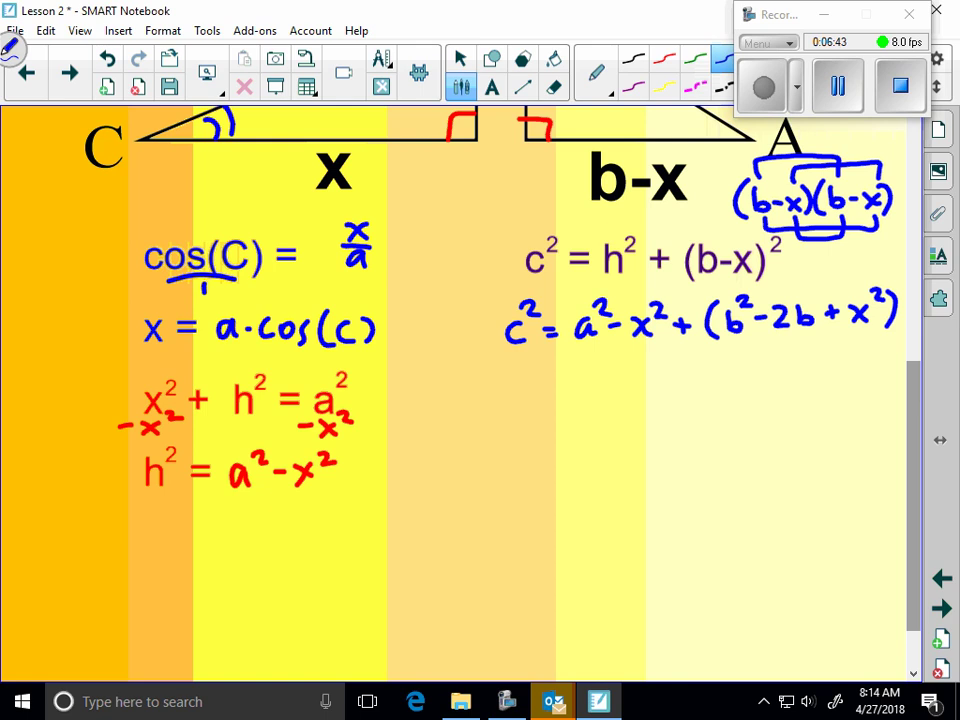
Start a second blue line reading c² = a² + b² - 2, and bracket the -x² and +x² terms above it
{"action": "mouse_move", "coordinate": [514, 381]}
{"action": "left_mouse_down"}
{"action": "mouse_move", "coordinate": [507, 397]}
{"action": "mouse_move", "coordinate": [527, 377]}
{"action": "left_mouse_up"}
{"action": "left_click_drag", "start_coordinate": [531, 384], "coordinate": [572, 394]}
{"action": "mouse_move", "coordinate": [571, 365]}
{"action": "left_mouse_down"}
{"action": "mouse_move", "coordinate": [591, 371]}
{"action": "mouse_move", "coordinate": [658, 338]}
{"action": "left_mouse_up"}
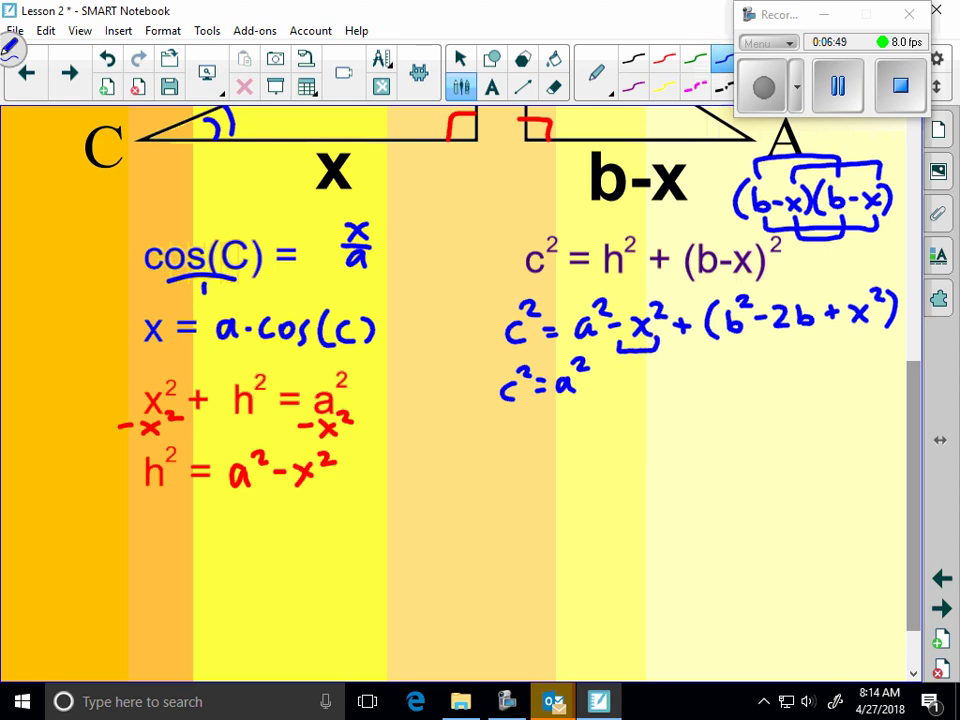
{"action": "mouse_move", "coordinate": [848, 323]}
{"action": "left_mouse_down"}
{"action": "mouse_move", "coordinate": [851, 338]}
{"action": "mouse_move", "coordinate": [877, 324]}
{"action": "left_mouse_up"}
{"action": "mouse_move", "coordinate": [598, 383]}
{"action": "left_mouse_down"}
{"action": "mouse_move", "coordinate": [612, 383]}
{"action": "mouse_move", "coordinate": [605, 392]}
{"action": "mouse_move", "coordinate": [645, 386]}
{"action": "mouse_move", "coordinate": [635, 391]}
{"action": "mouse_move", "coordinate": [665, 374]}
{"action": "mouse_move", "coordinate": [694, 378]}
{"action": "mouse_move", "coordinate": [712, 362]}
{"action": "mouse_move", "coordinate": [726, 383]}
{"action": "left_mouse_up"}
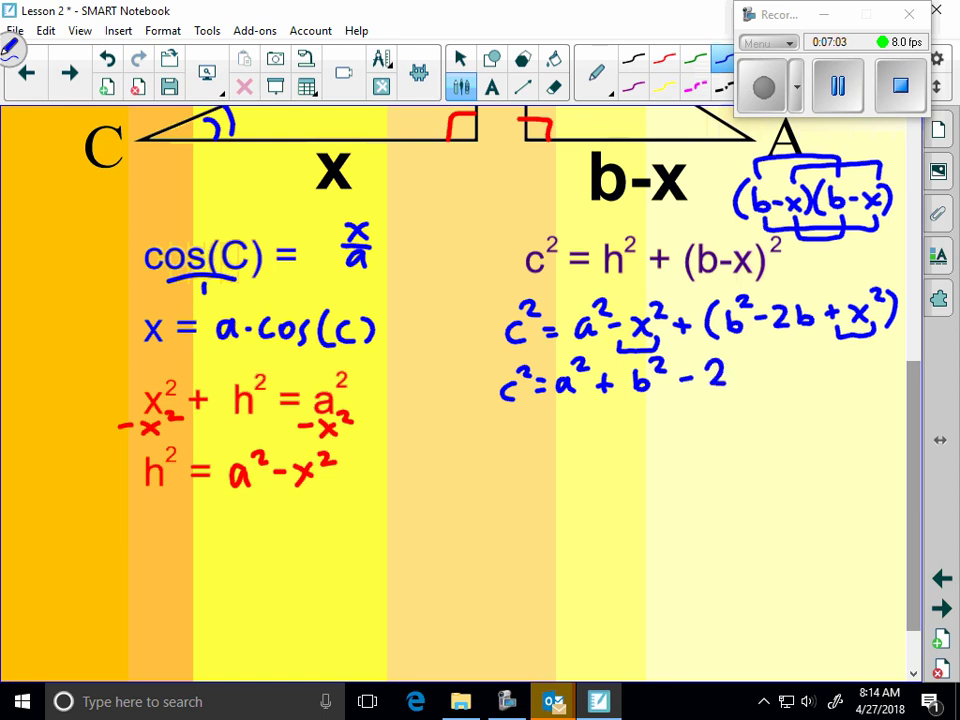
Erase the b² - 2b + x² expansion, the x² brackets and everything after c² = on the second line
{"action": "left_click", "coordinate": [553, 87]}
{"action": "mouse_move", "coordinate": [892, 315]}
{"action": "left_mouse_down"}
{"action": "mouse_move", "coordinate": [772, 318]}
{"action": "mouse_move", "coordinate": [750, 394]}
{"action": "mouse_move", "coordinate": [609, 396]}
{"action": "mouse_move", "coordinate": [598, 386]}
{"action": "mouse_move", "coordinate": [653, 379]}
{"action": "left_mouse_up"}
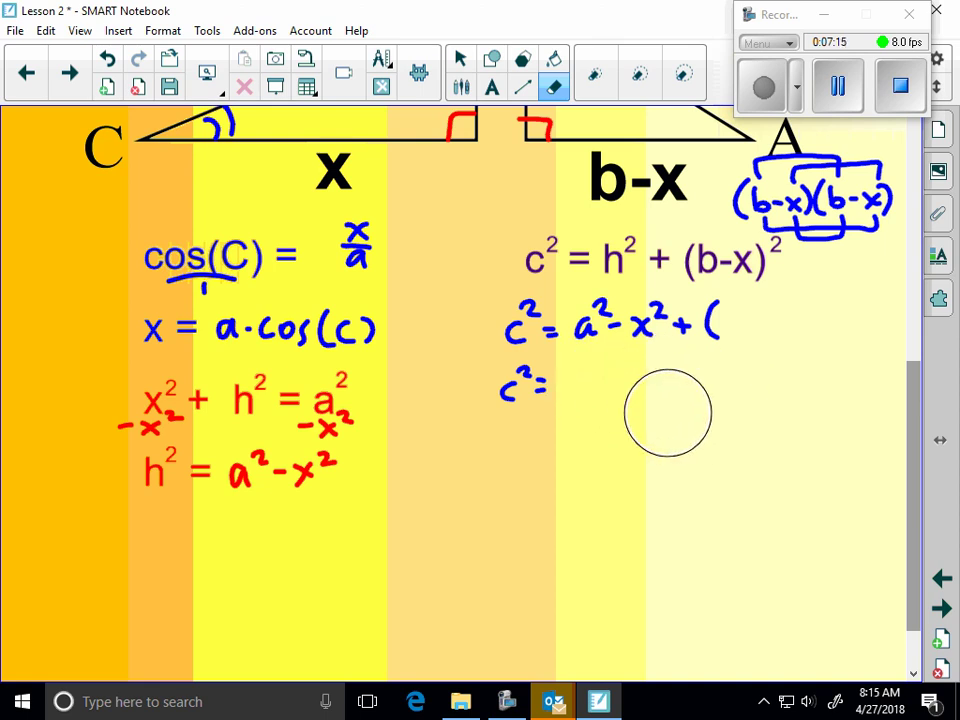
{"action": "key", "text": "Escape"}
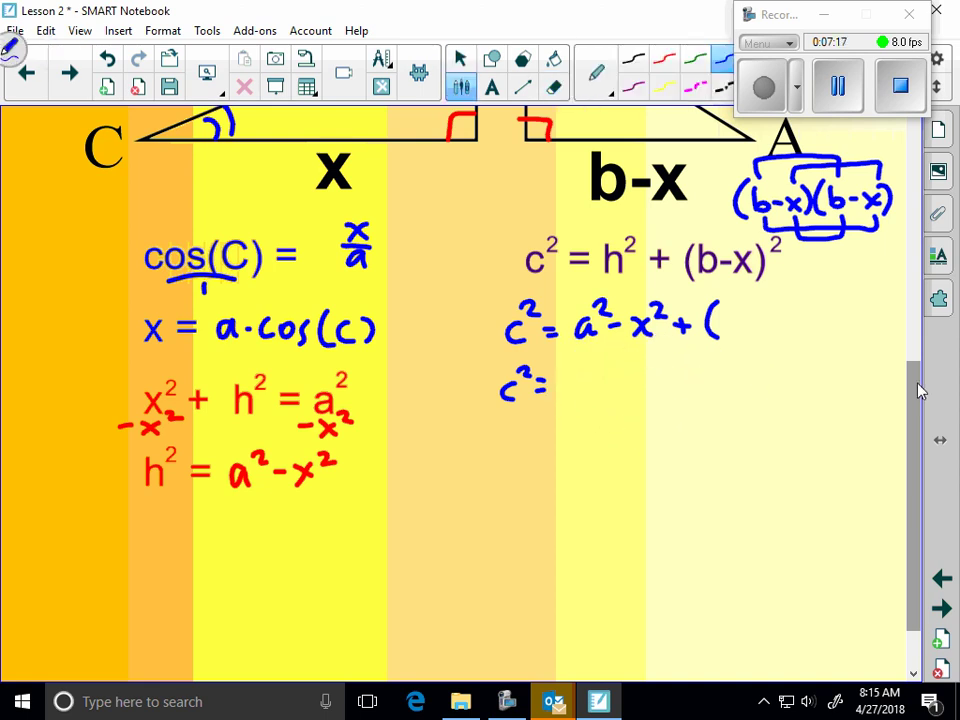
Complete the first blue line with b² - 2bx + x²) and the second with a² - x² + (b² - 2bx + x²)
{"action": "mouse_move", "coordinate": [731, 306]}
{"action": "left_mouse_down"}
{"action": "mouse_move", "coordinate": [732, 333]}
{"action": "mouse_move", "coordinate": [764, 321]}
{"action": "left_mouse_up"}
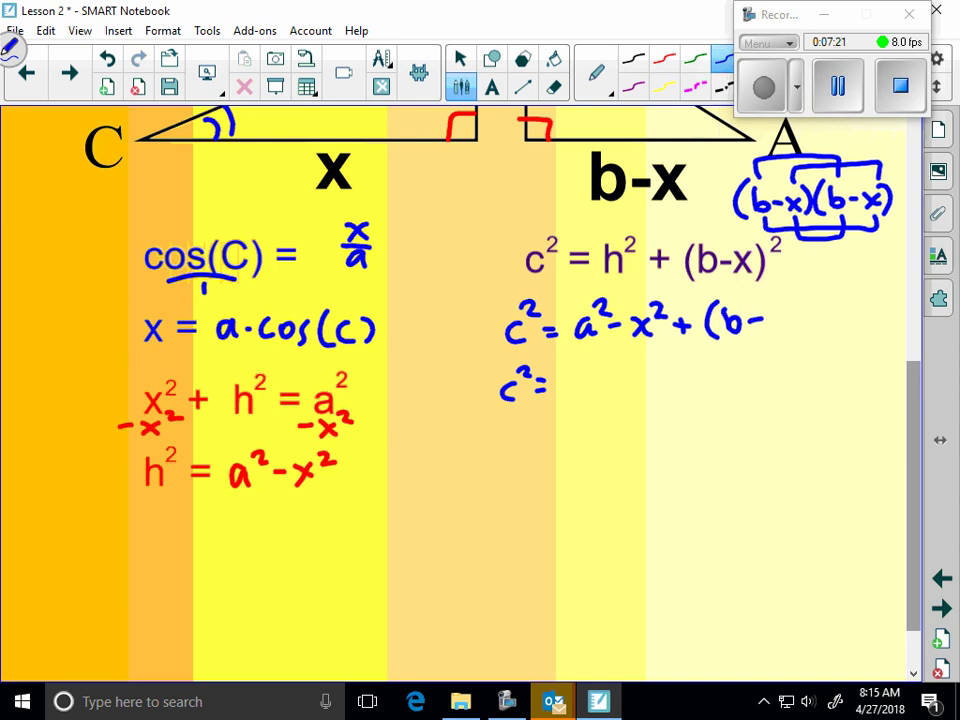
{"action": "mouse_move", "coordinate": [802, 314]}
{"action": "left_mouse_down"}
{"action": "mouse_move", "coordinate": [805, 326]}
{"action": "mouse_move", "coordinate": [827, 315]}
{"action": "mouse_move", "coordinate": [833, 329]}
{"action": "mouse_move", "coordinate": [893, 335]}
{"action": "left_mouse_up"}
{"action": "left_click_drag", "start_coordinate": [897, 203], "coordinate": [908, 216]}
{"action": "left_click", "coordinate": [840, 86]}
{"action": "left_click", "coordinate": [762, 90]}
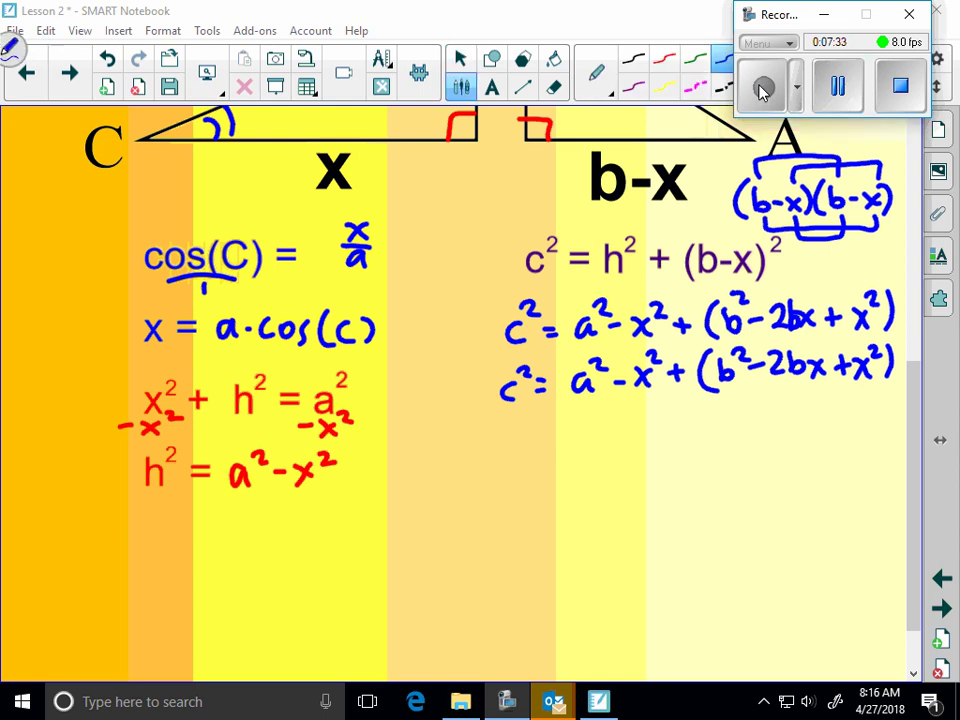
Bracket -x² and +x² and underline b² in the second line, then write c² = a² + b² - 2bx below
{"action": "left_click_drag", "start_coordinate": [607, 396], "coordinate": [657, 396]}
{"action": "left_click_drag", "start_coordinate": [843, 385], "coordinate": [870, 386]}
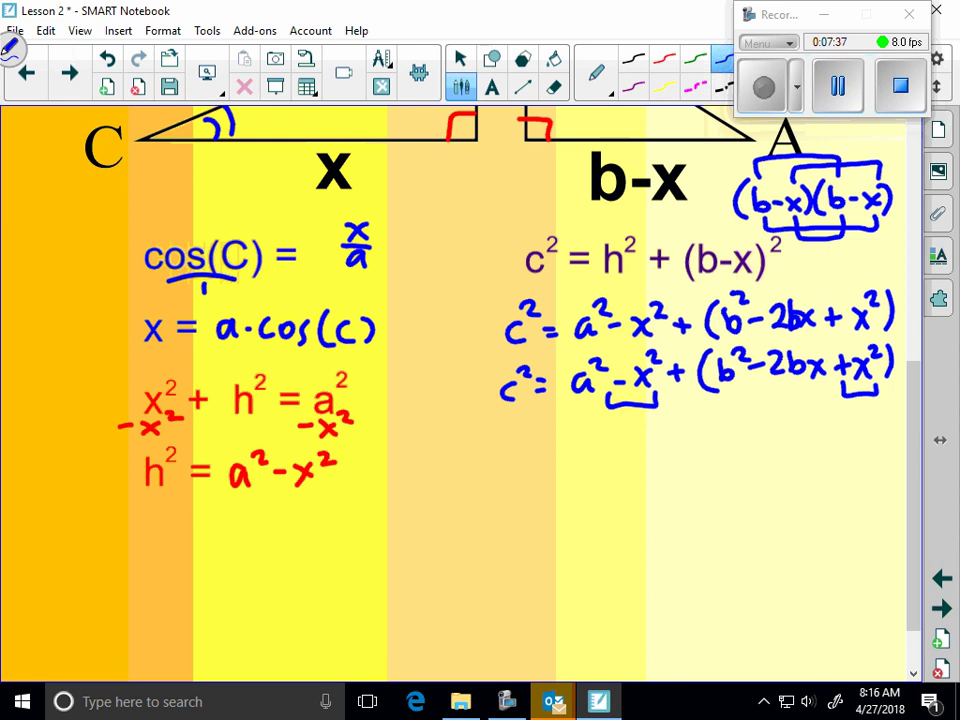
{"action": "mouse_move", "coordinate": [501, 450]}
{"action": "left_mouse_down"}
{"action": "mouse_move", "coordinate": [500, 467]}
{"action": "mouse_move", "coordinate": [508, 446]}
{"action": "mouse_move", "coordinate": [521, 456]}
{"action": "left_mouse_up"}
{"action": "left_click_drag", "start_coordinate": [512, 463], "coordinate": [568, 467]}
{"action": "mouse_move", "coordinate": [567, 436]}
{"action": "left_mouse_down"}
{"action": "mouse_move", "coordinate": [597, 465]}
{"action": "mouse_move", "coordinate": [609, 456]}
{"action": "left_mouse_up"}
{"action": "left_click_drag", "start_coordinate": [625, 435], "coordinate": [625, 454]}
{"action": "left_click_drag", "start_coordinate": [635, 429], "coordinate": [648, 440]}
{"action": "left_click_drag", "start_coordinate": [709, 398], "coordinate": [729, 398]}
{"action": "left_click_drag", "start_coordinate": [665, 448], "coordinate": [768, 459]}
{"action": "left_click_drag", "start_coordinate": [768, 443], "coordinate": [749, 459]}
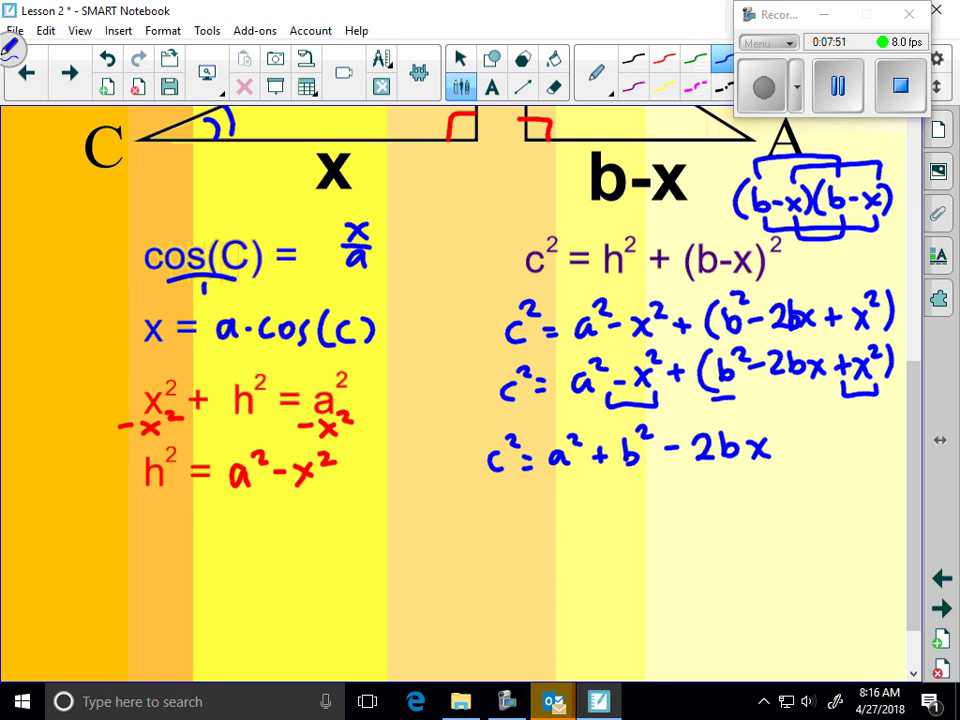
Write c² = a² + b² - 2ba cos(C) in blue below the 2bx line, substituting for x
{"action": "mouse_move", "coordinate": [496, 521]}
{"action": "left_mouse_down"}
{"action": "mouse_move", "coordinate": [495, 536]}
{"action": "mouse_move", "coordinate": [512, 519]}
{"action": "left_mouse_up"}
{"action": "mouse_move", "coordinate": [513, 518]}
{"action": "left_mouse_down"}
{"action": "mouse_move", "coordinate": [558, 531]}
{"action": "mouse_move", "coordinate": [567, 500]}
{"action": "mouse_move", "coordinate": [594, 525]}
{"action": "left_mouse_up"}
{"action": "left_click_drag", "start_coordinate": [586, 516], "coordinate": [602, 516]}
{"action": "mouse_move", "coordinate": [612, 497]}
{"action": "left_mouse_down"}
{"action": "mouse_move", "coordinate": [624, 522]}
{"action": "mouse_move", "coordinate": [641, 500]}
{"action": "mouse_move", "coordinate": [742, 512]}
{"action": "left_mouse_up"}
{"action": "mouse_move", "coordinate": [757, 500]}
{"action": "left_mouse_down"}
{"action": "mouse_move", "coordinate": [749, 510]}
{"action": "mouse_move", "coordinate": [776, 494]}
{"action": "mouse_move", "coordinate": [820, 508]}
{"action": "left_mouse_up"}
{"action": "left_click", "coordinate": [795, 491]}
{"action": "mouse_move", "coordinate": [837, 492]}
{"action": "left_mouse_down"}
{"action": "mouse_move", "coordinate": [835, 504]}
{"action": "mouse_move", "coordinate": [845, 506]}
{"action": "left_mouse_up"}
Bracket ba in the substituted equation and write the reordered formula c² = a² + b² - 2ab cos(C) below it
{"action": "scroll", "coordinate": [480, 400], "scroll_direction": "down", "scroll_amount": 5}
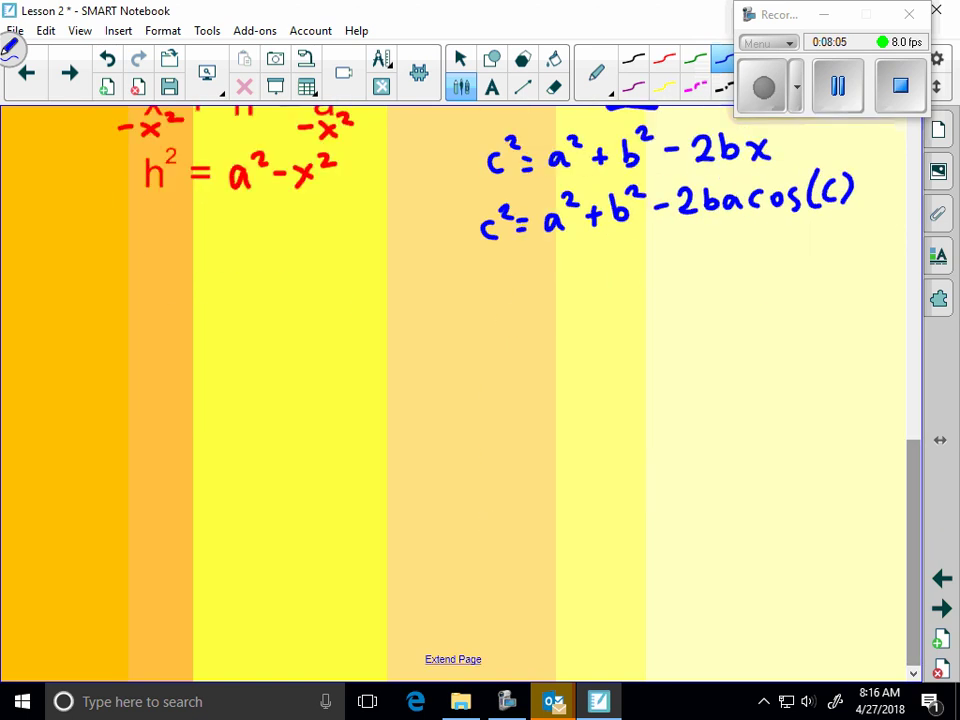
{"action": "mouse_move", "coordinate": [495, 281]}
{"action": "left_mouse_down"}
{"action": "mouse_move", "coordinate": [497, 303]}
{"action": "mouse_move", "coordinate": [515, 279]}
{"action": "mouse_move", "coordinate": [531, 283]}
{"action": "left_mouse_up"}
{"action": "left_click_drag", "start_coordinate": [521, 293], "coordinate": [562, 304]}
{"action": "left_click_drag", "start_coordinate": [567, 278], "coordinate": [581, 286]}
{"action": "mouse_move", "coordinate": [598, 282]}
{"action": "left_mouse_down"}
{"action": "mouse_move", "coordinate": [598, 300]}
{"action": "mouse_move", "coordinate": [606, 292]}
{"action": "left_mouse_up"}
{"action": "mouse_move", "coordinate": [616, 278]}
{"action": "left_mouse_down"}
{"action": "mouse_move", "coordinate": [626, 298]}
{"action": "mouse_move", "coordinate": [648, 282]}
{"action": "left_mouse_up"}
{"action": "mouse_move", "coordinate": [706, 221]}
{"action": "left_mouse_down"}
{"action": "mouse_move", "coordinate": [728, 229]}
{"action": "mouse_move", "coordinate": [742, 221]}
{"action": "left_mouse_up"}
{"action": "left_click_drag", "start_coordinate": [652, 289], "coordinate": [667, 289]}
{"action": "mouse_move", "coordinate": [674, 280]}
{"action": "left_mouse_down"}
{"action": "mouse_move", "coordinate": [690, 296]}
{"action": "mouse_move", "coordinate": [758, 297]}
{"action": "mouse_move", "coordinate": [777, 284]}
{"action": "mouse_move", "coordinate": [812, 300]}
{"action": "left_mouse_up"}
{"action": "left_click_drag", "start_coordinate": [838, 278], "coordinate": [848, 308]}
Point a blue arrow at c² and sketch a blue triangle with sides a and b, vertex C, and side c labelled in green
{"action": "mouse_move", "coordinate": [479, 376]}
{"action": "left_mouse_down"}
{"action": "mouse_move", "coordinate": [484, 327]}
{"action": "mouse_move", "coordinate": [491, 343]}
{"action": "left_mouse_up"}
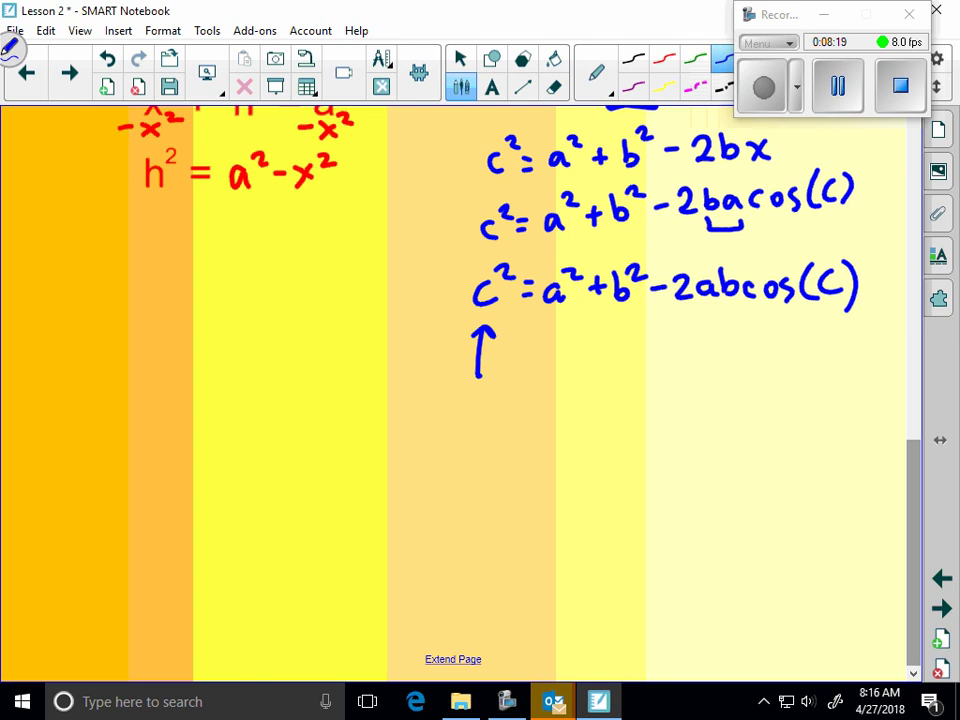
{"action": "mouse_move", "coordinate": [698, 369]}
{"action": "left_mouse_down"}
{"action": "mouse_move", "coordinate": [664, 497]}
{"action": "mouse_move", "coordinate": [708, 372]}
{"action": "left_mouse_up"}
{"action": "left_click_drag", "start_coordinate": [634, 393], "coordinate": [638, 410]}
{"action": "left_click_drag", "start_coordinate": [674, 519], "coordinate": [678, 542]}
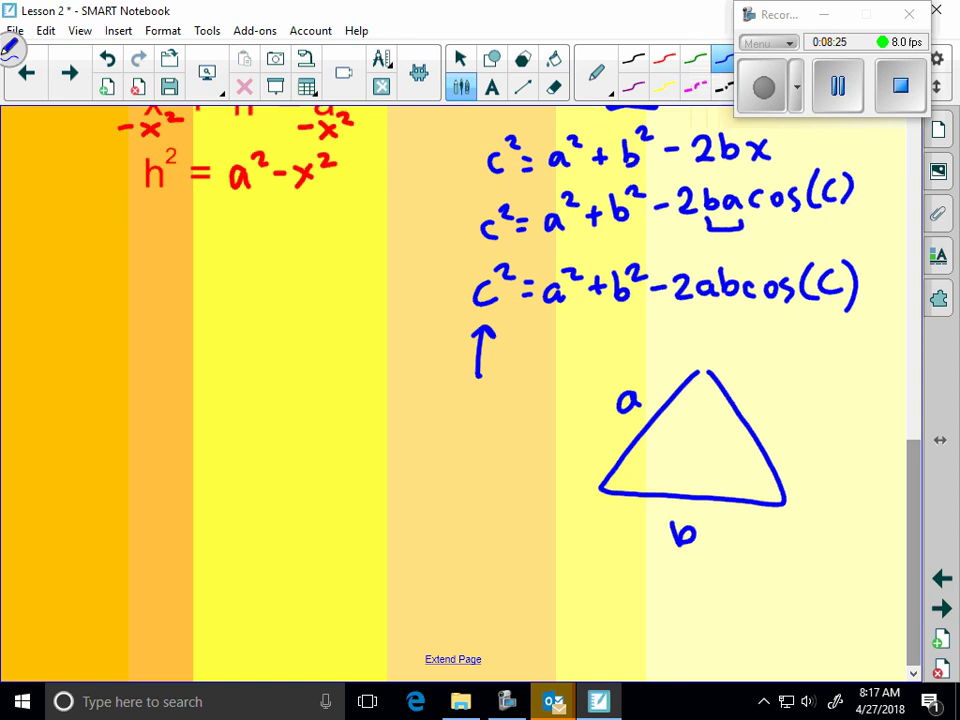
{"action": "left_click_drag", "start_coordinate": [573, 473], "coordinate": [591, 519]}
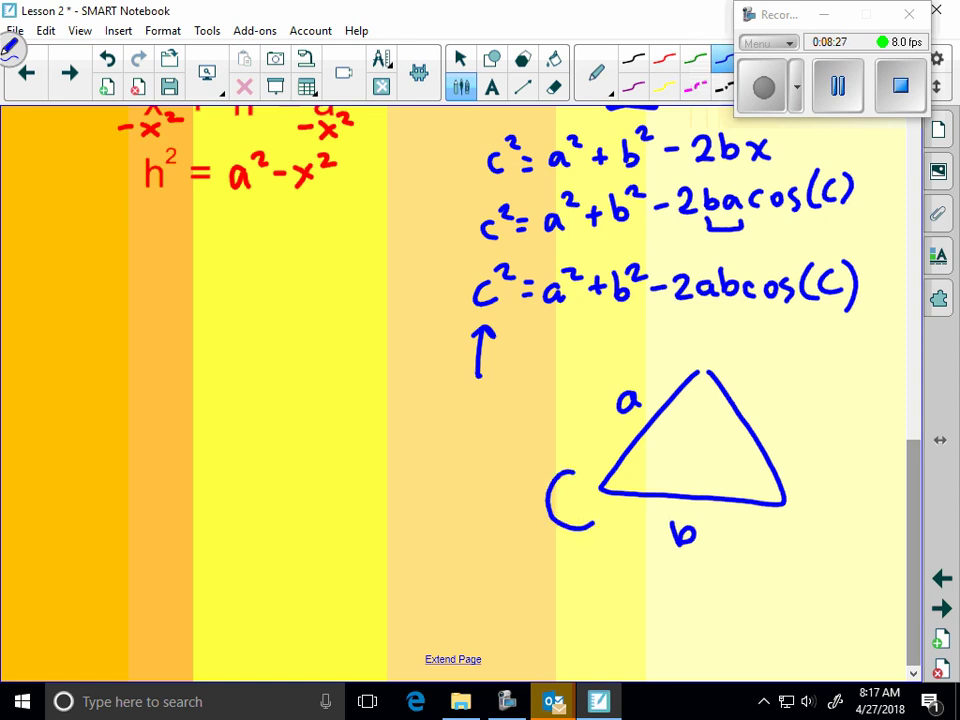
{"action": "left_click_drag", "start_coordinate": [778, 406], "coordinate": [778, 420]}
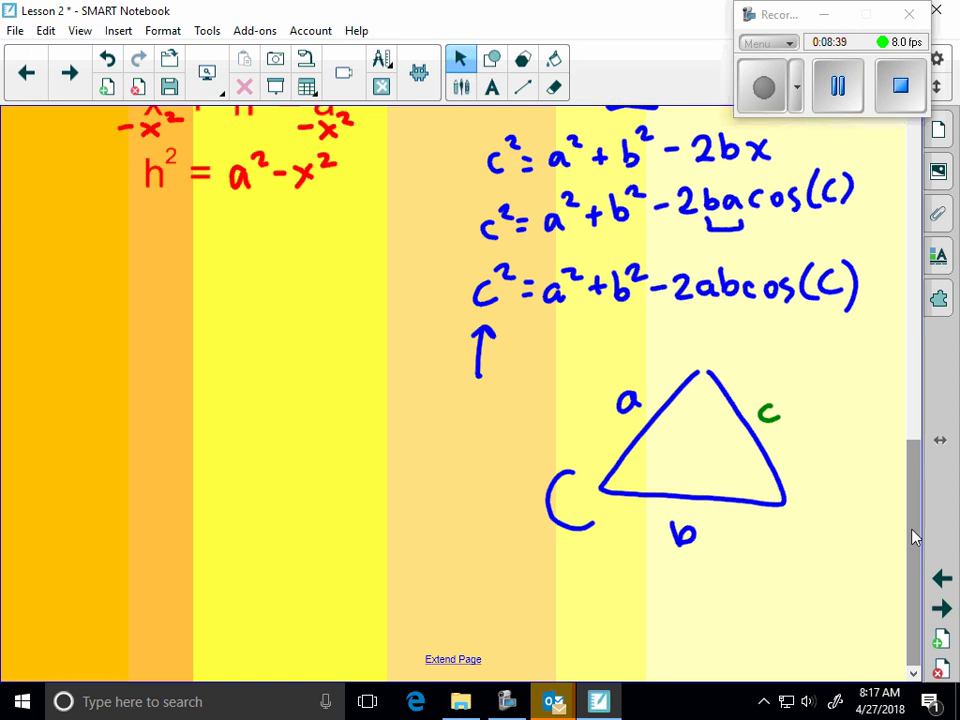
Go past the theorem page to the missing-side problem and write SAS in blue above the formula
{"action": "left_click", "coordinate": [69, 76]}
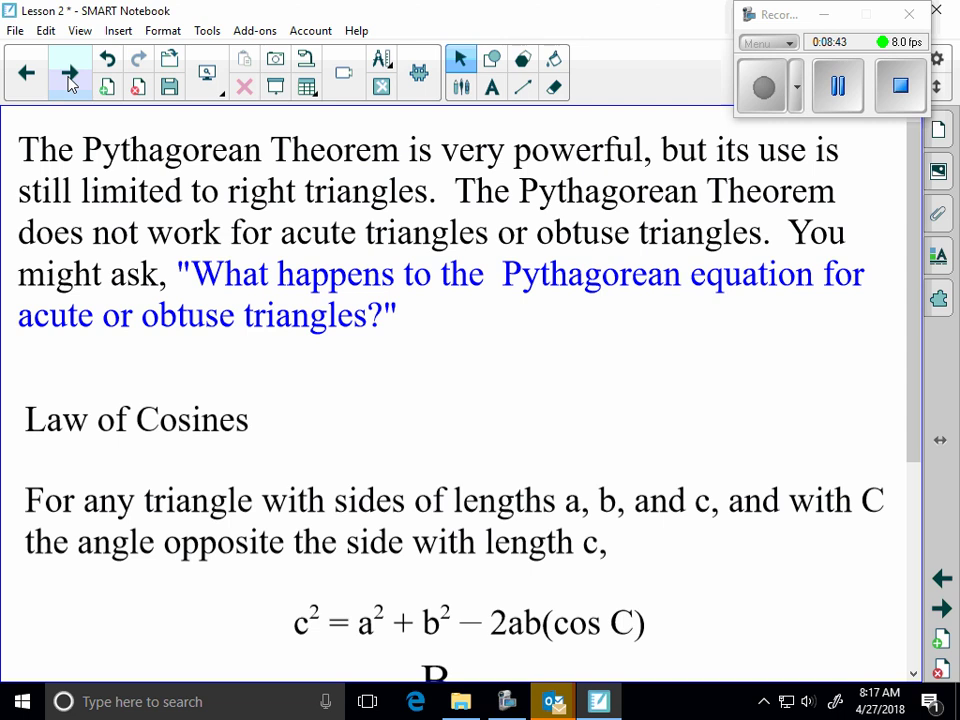
{"action": "scroll", "coordinate": [922, 430], "scroll_direction": "down", "scroll_amount": 5}
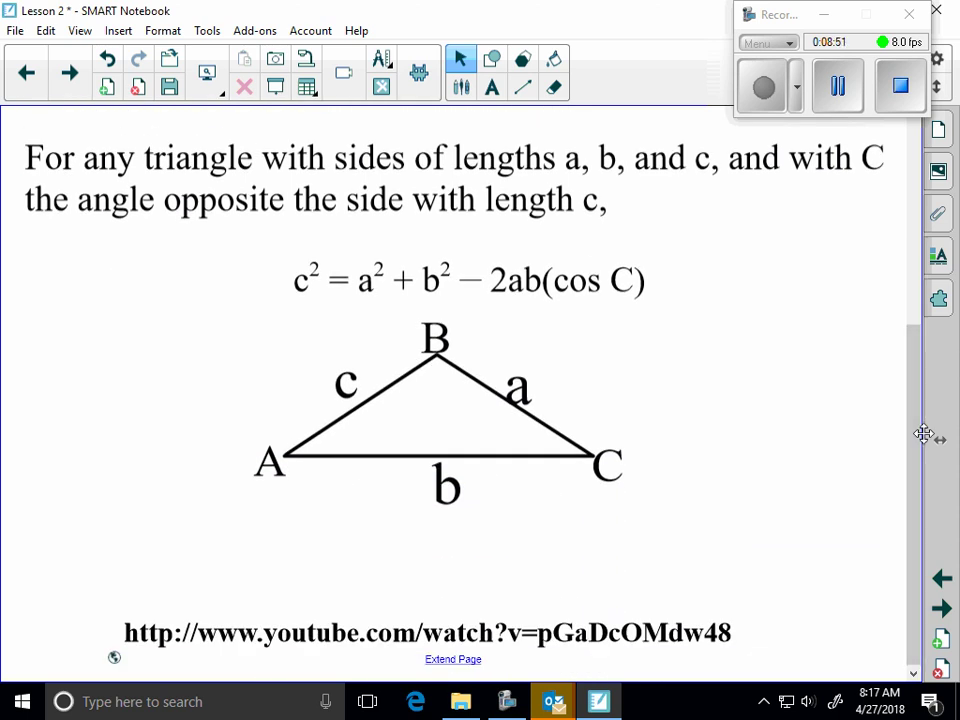
{"action": "left_click", "coordinate": [70, 73]}
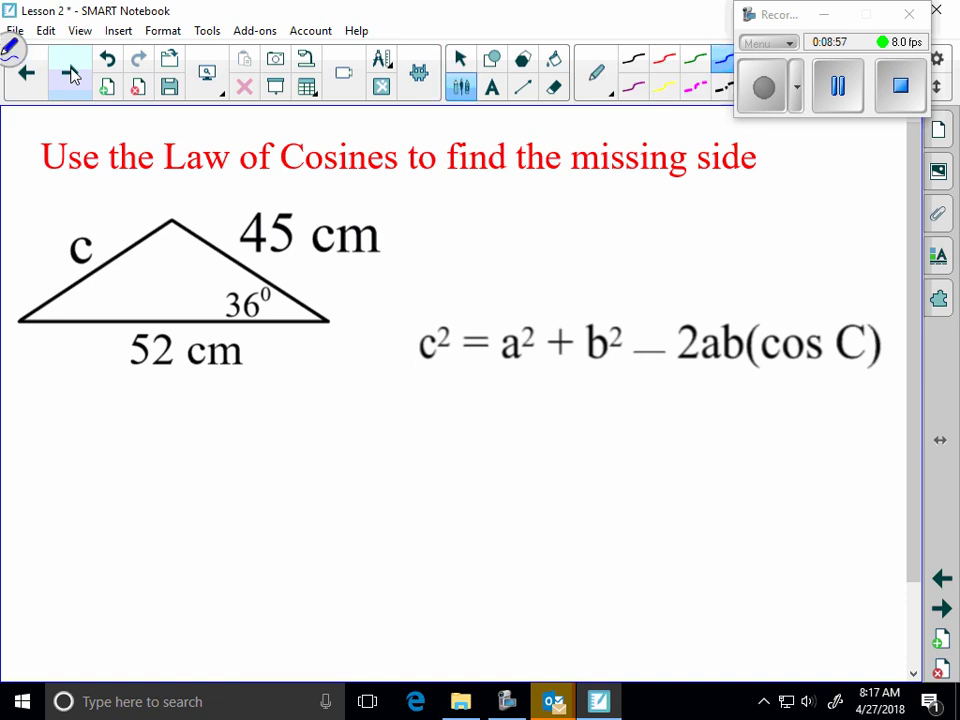
{"action": "mouse_move", "coordinate": [621, 237]}
{"action": "left_mouse_down"}
{"action": "mouse_move", "coordinate": [598, 268]}
{"action": "mouse_move", "coordinate": [648, 280]}
{"action": "mouse_move", "coordinate": [642, 262]}
{"action": "left_mouse_up"}
{"action": "left_click_drag", "start_coordinate": [693, 242], "coordinate": [663, 276]}
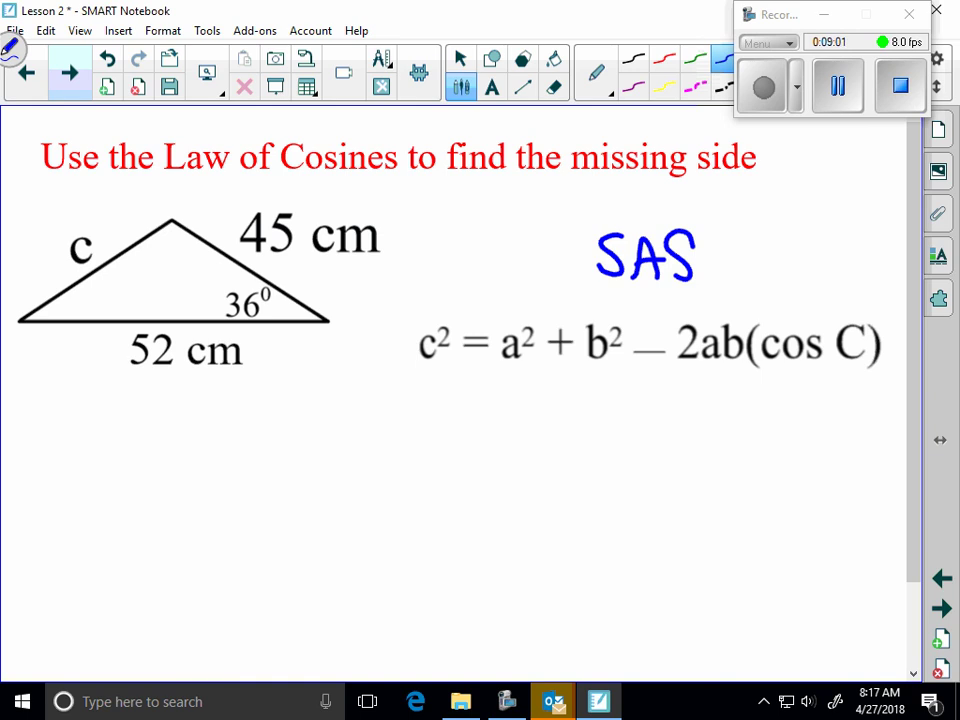
Write the area formula A = 1/2 ab sin(C) in blue beside the missing-side page's heading
{"action": "left_click_drag", "start_coordinate": [741, 202], "coordinate": [763, 197]}
{"action": "left_click_drag", "start_coordinate": [745, 188], "coordinate": [786, 178]}
{"action": "mouse_move", "coordinate": [776, 191]}
{"action": "left_mouse_down"}
{"action": "mouse_move", "coordinate": [802, 166]}
{"action": "mouse_move", "coordinate": [809, 176]}
{"action": "left_mouse_up"}
{"action": "mouse_move", "coordinate": [800, 190]}
{"action": "left_mouse_down"}
{"action": "mouse_move", "coordinate": [814, 208]}
{"action": "mouse_move", "coordinate": [838, 184]}
{"action": "mouse_move", "coordinate": [872, 178]}
{"action": "left_mouse_up"}
{"action": "mouse_move", "coordinate": [877, 175]}
{"action": "left_mouse_down"}
{"action": "mouse_move", "coordinate": [891, 160]}
{"action": "mouse_move", "coordinate": [892, 172]}
{"action": "mouse_move", "coordinate": [902, 170]}
{"action": "left_mouse_up"}
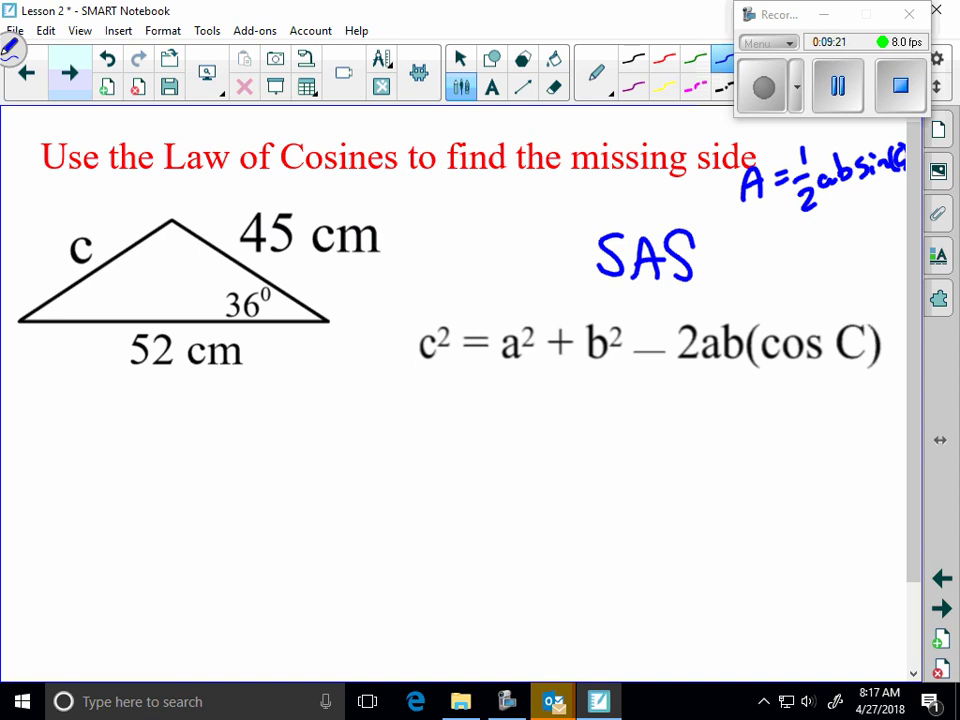
Label the triangle in blue: a = beside 52 cm, b = beside 45 cm, and C = beside the 36° angle
{"action": "mouse_move", "coordinate": [84, 345]}
{"action": "left_mouse_down"}
{"action": "mouse_move", "coordinate": [70, 357]}
{"action": "mouse_move", "coordinate": [86, 360]}
{"action": "mouse_move", "coordinate": [111, 344]}
{"action": "left_mouse_up"}
{"action": "left_click_drag", "start_coordinate": [94, 355], "coordinate": [112, 355]}
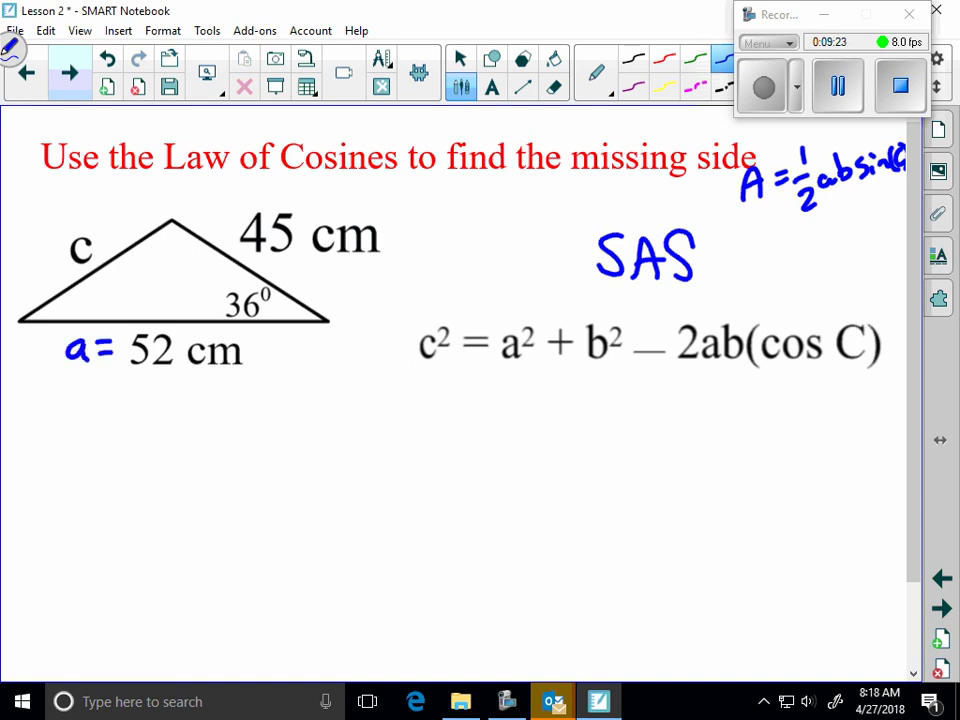
{"action": "mouse_move", "coordinate": [193, 201]}
{"action": "left_mouse_down"}
{"action": "mouse_move", "coordinate": [192, 227]}
{"action": "mouse_move", "coordinate": [231, 217]}
{"action": "mouse_move", "coordinate": [232, 228]}
{"action": "left_mouse_up"}
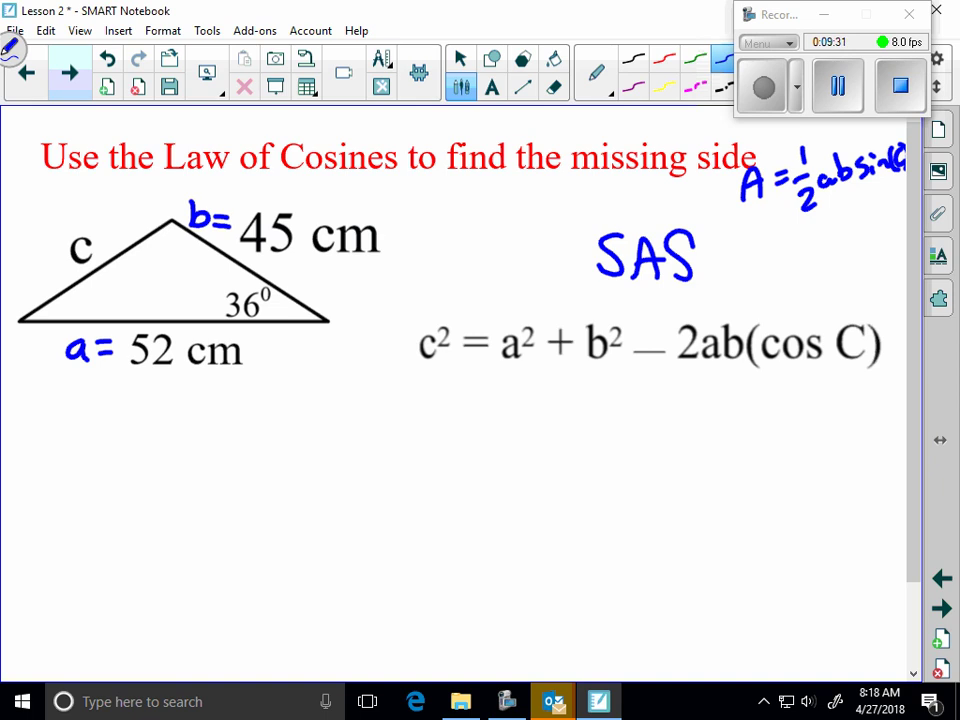
{"action": "mouse_move", "coordinate": [199, 287]}
{"action": "left_mouse_down"}
{"action": "mouse_move", "coordinate": [215, 291]}
{"action": "mouse_move", "coordinate": [216, 303]}
{"action": "mouse_move", "coordinate": [189, 304]}
{"action": "left_mouse_up"}
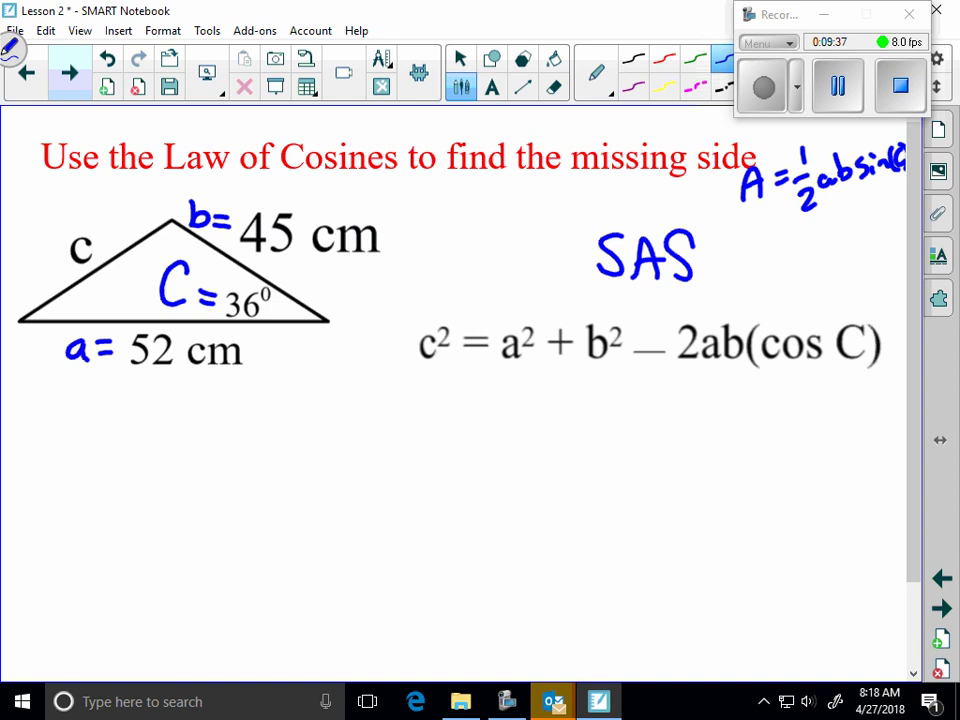
Write the substituted equation c² = (52)² + (45)² - 2(52)(45)cos(36°) in blue below the formula
{"action": "scroll", "coordinate": [921, 289], "scroll_direction": "down", "scroll_amount": 2}
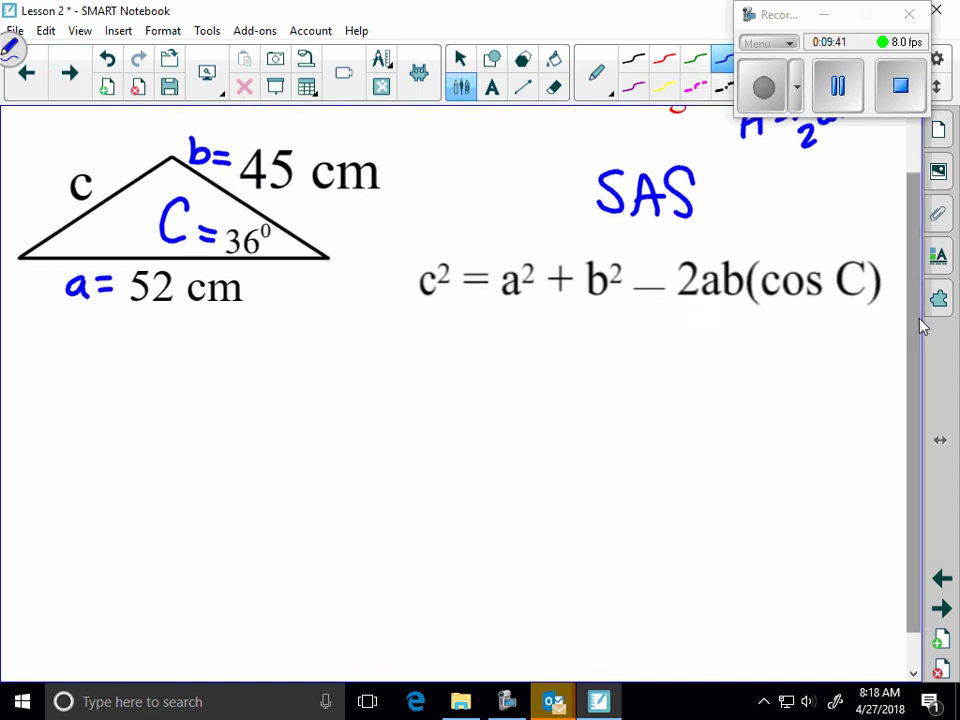
{"action": "mouse_move", "coordinate": [429, 346]}
{"action": "left_mouse_down"}
{"action": "mouse_move", "coordinate": [429, 364]}
{"action": "mouse_move", "coordinate": [441, 338]}
{"action": "mouse_move", "coordinate": [474, 344]}
{"action": "left_mouse_up"}
{"action": "mouse_move", "coordinate": [461, 354]}
{"action": "left_mouse_down"}
{"action": "mouse_move", "coordinate": [494, 367]}
{"action": "mouse_move", "coordinate": [539, 366]}
{"action": "mouse_move", "coordinate": [552, 338]}
{"action": "mouse_move", "coordinate": [576, 350]}
{"action": "left_mouse_up"}
{"action": "mouse_move", "coordinate": [569, 342]}
{"action": "left_mouse_down"}
{"action": "mouse_move", "coordinate": [569, 357]}
{"action": "mouse_move", "coordinate": [590, 367]}
{"action": "mouse_move", "coordinate": [626, 366]}
{"action": "mouse_move", "coordinate": [646, 339]}
{"action": "mouse_move", "coordinate": [678, 364]}
{"action": "mouse_move", "coordinate": [737, 366]}
{"action": "mouse_move", "coordinate": [755, 352]}
{"action": "mouse_move", "coordinate": [757, 366]}
{"action": "left_mouse_up"}
{"action": "mouse_move", "coordinate": [776, 338]}
{"action": "left_mouse_down"}
{"action": "mouse_move", "coordinate": [766, 362]}
{"action": "mouse_move", "coordinate": [796, 365]}
{"action": "mouse_move", "coordinate": [805, 352]}
{"action": "left_mouse_up"}
{"action": "mouse_move", "coordinate": [823, 347]}
{"action": "left_mouse_down"}
{"action": "mouse_move", "coordinate": [815, 365]}
{"action": "mouse_move", "coordinate": [844, 375]}
{"action": "left_mouse_up"}
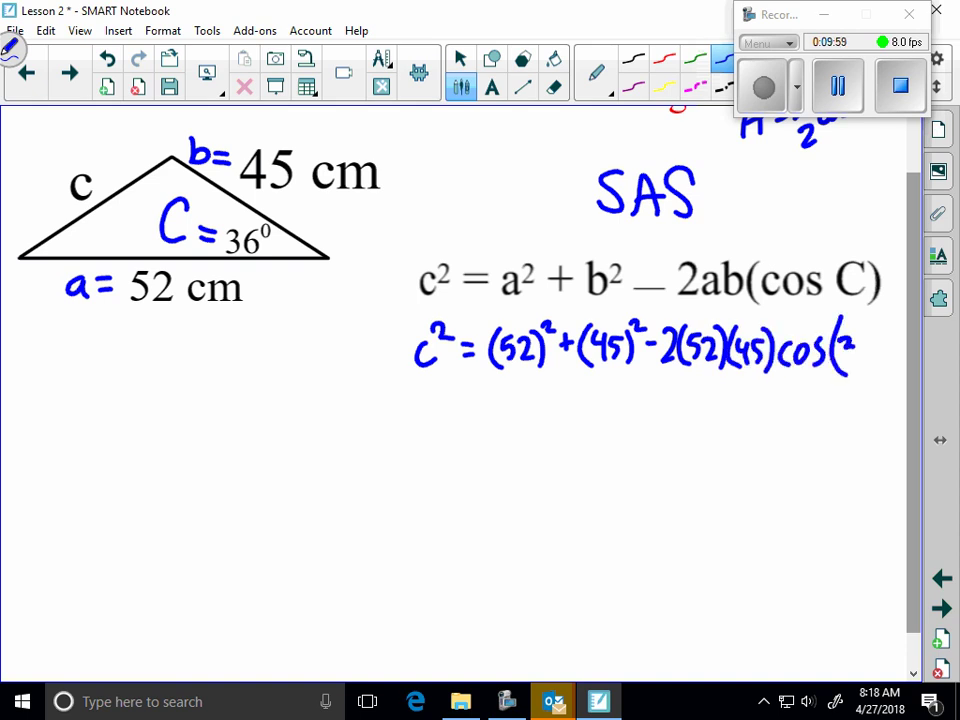
{"action": "mouse_move", "coordinate": [873, 333]}
{"action": "left_mouse_down"}
{"action": "mouse_move", "coordinate": [866, 356]}
{"action": "mouse_move", "coordinate": [883, 337]}
{"action": "mouse_move", "coordinate": [883, 373]}
{"action": "left_mouse_up"}
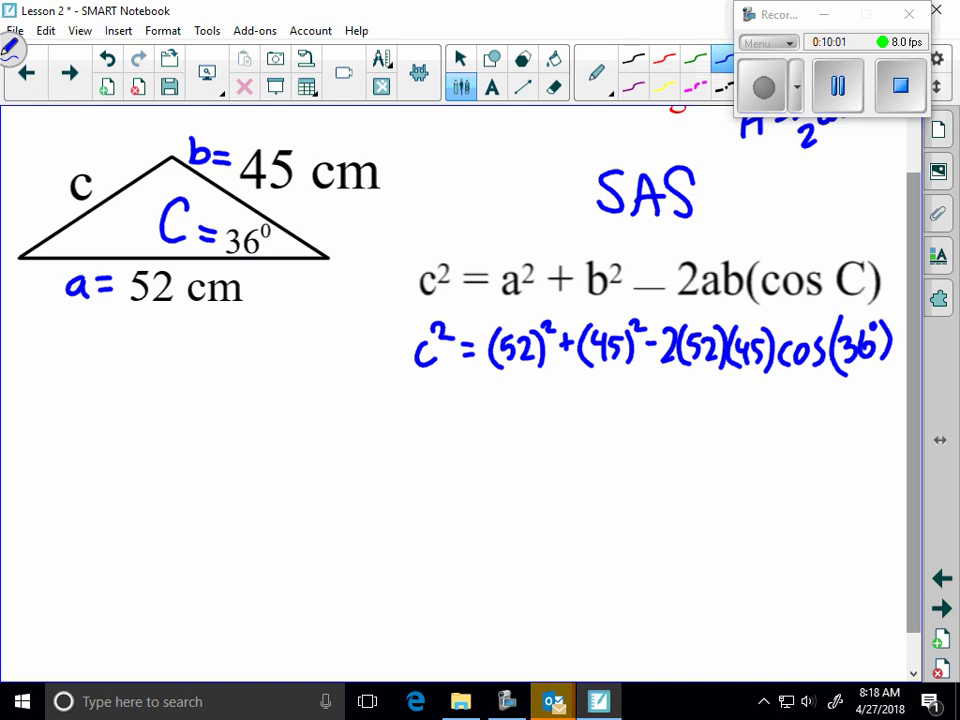
Bracket the three terms of the substituted equation from below and write c² = 942.8 in blue under them
{"action": "mouse_move", "coordinate": [485, 370]}
{"action": "left_mouse_down"}
{"action": "mouse_move", "coordinate": [487, 382]}
{"action": "mouse_move", "coordinate": [540, 381]}
{"action": "mouse_move", "coordinate": [550, 369]}
{"action": "mouse_move", "coordinate": [597, 390]}
{"action": "mouse_move", "coordinate": [634, 375]}
{"action": "mouse_move", "coordinate": [750, 396]}
{"action": "mouse_move", "coordinate": [887, 374]}
{"action": "left_mouse_up"}
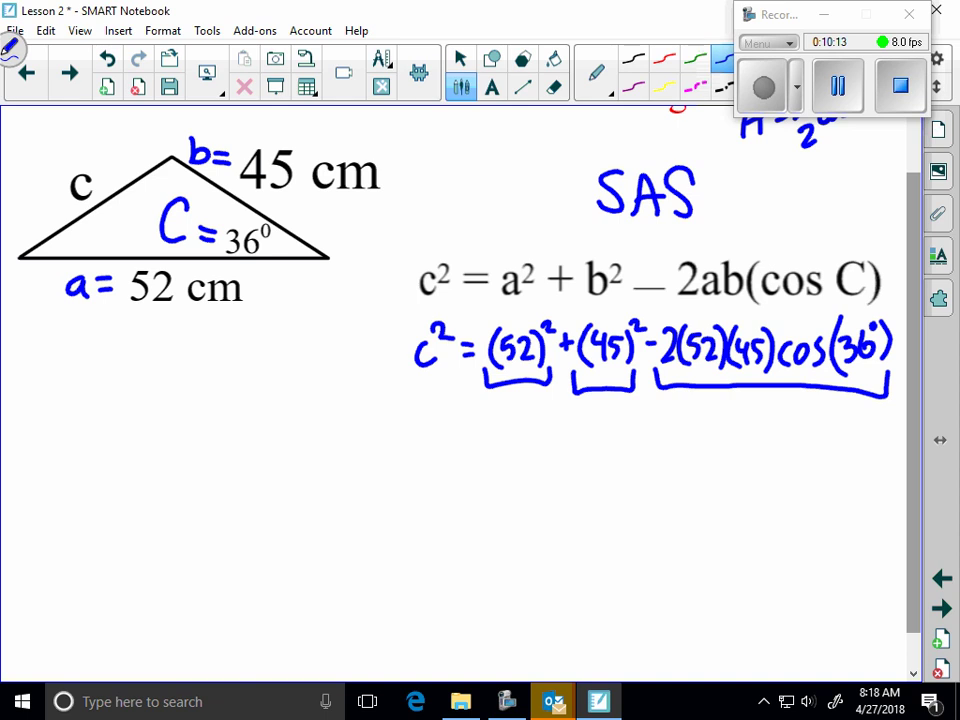
{"action": "mouse_move", "coordinate": [425, 450]}
{"action": "left_mouse_down"}
{"action": "mouse_move", "coordinate": [424, 466]}
{"action": "mouse_move", "coordinate": [436, 440]}
{"action": "mouse_move", "coordinate": [455, 457]}
{"action": "left_mouse_up"}
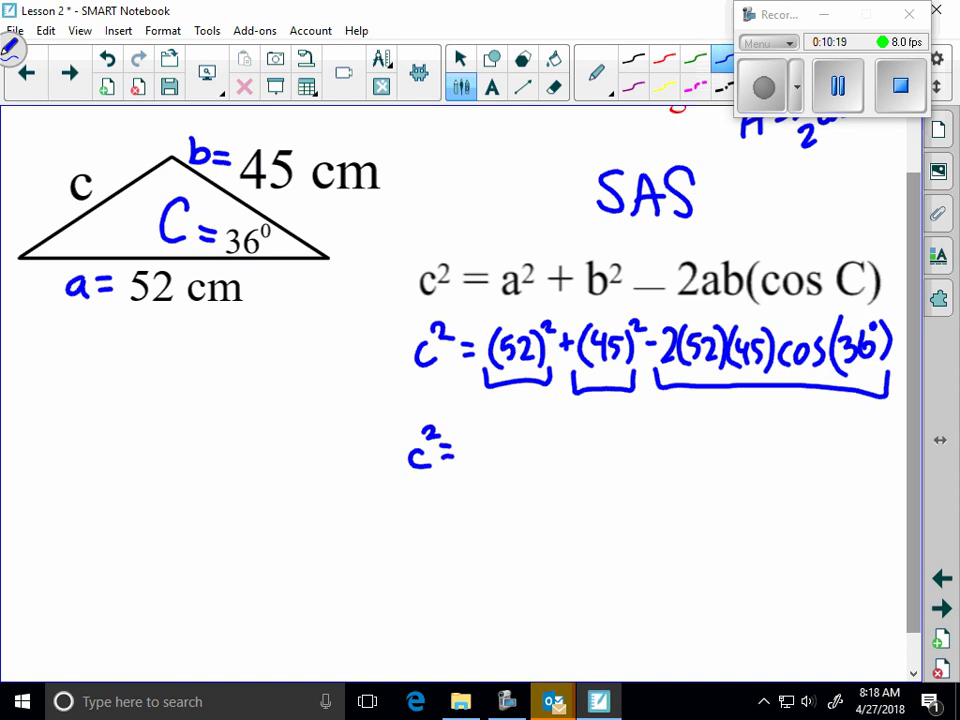
{"action": "left_click", "coordinate": [460, 58]}
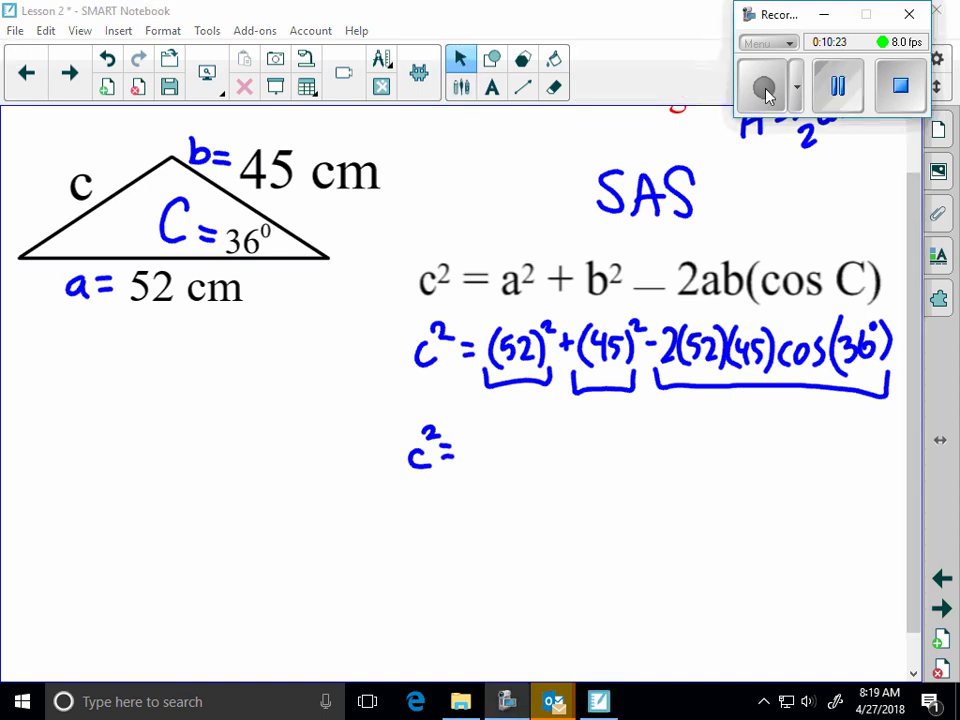
{"action": "left_click", "coordinate": [480, 438]}
{"action": "mouse_move", "coordinate": [484, 440]}
{"action": "left_mouse_down"}
{"action": "mouse_move", "coordinate": [474, 465]}
{"action": "mouse_move", "coordinate": [506, 455]}
{"action": "mouse_move", "coordinate": [500, 466]}
{"action": "mouse_move", "coordinate": [528, 464]}
{"action": "mouse_move", "coordinate": [552, 443]}
{"action": "left_mouse_up"}
{"action": "left_click", "coordinate": [533, 462]}
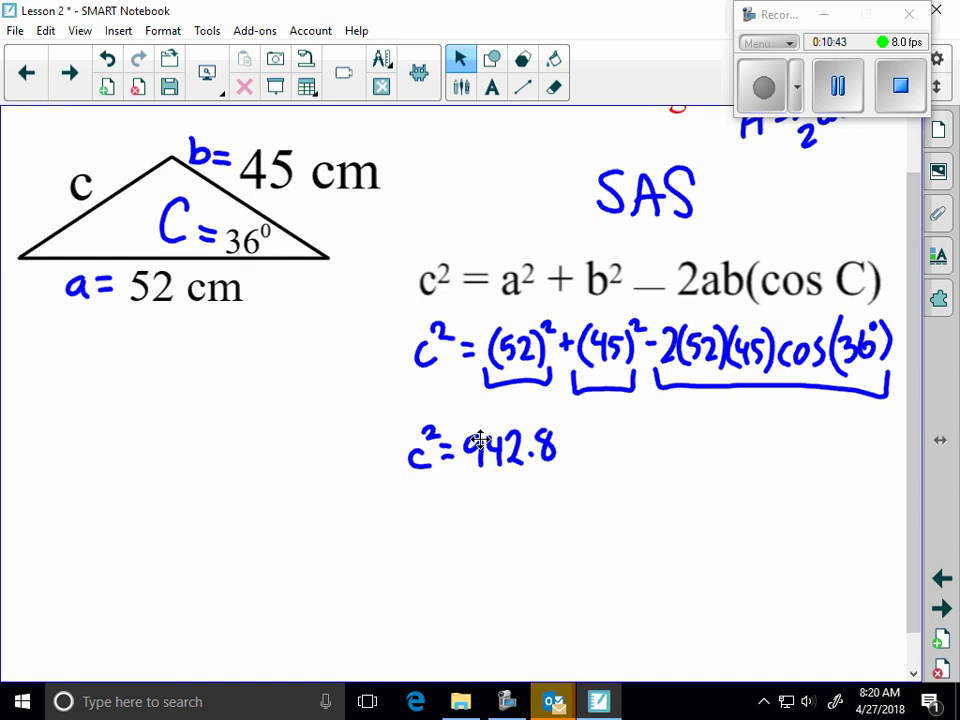
Write c ≈ 30.7 below c² = 942.8 and outline this answer with a blue cloud
{"action": "mouse_move", "coordinate": [418, 508]}
{"action": "left_mouse_down"}
{"action": "mouse_move", "coordinate": [412, 530]}
{"action": "mouse_move", "coordinate": [446, 510]}
{"action": "mouse_move", "coordinate": [448, 520]}
{"action": "mouse_move", "coordinate": [473, 518]}
{"action": "mouse_move", "coordinate": [464, 528]}
{"action": "mouse_move", "coordinate": [489, 511]}
{"action": "mouse_move", "coordinate": [518, 521]}
{"action": "left_mouse_up"}
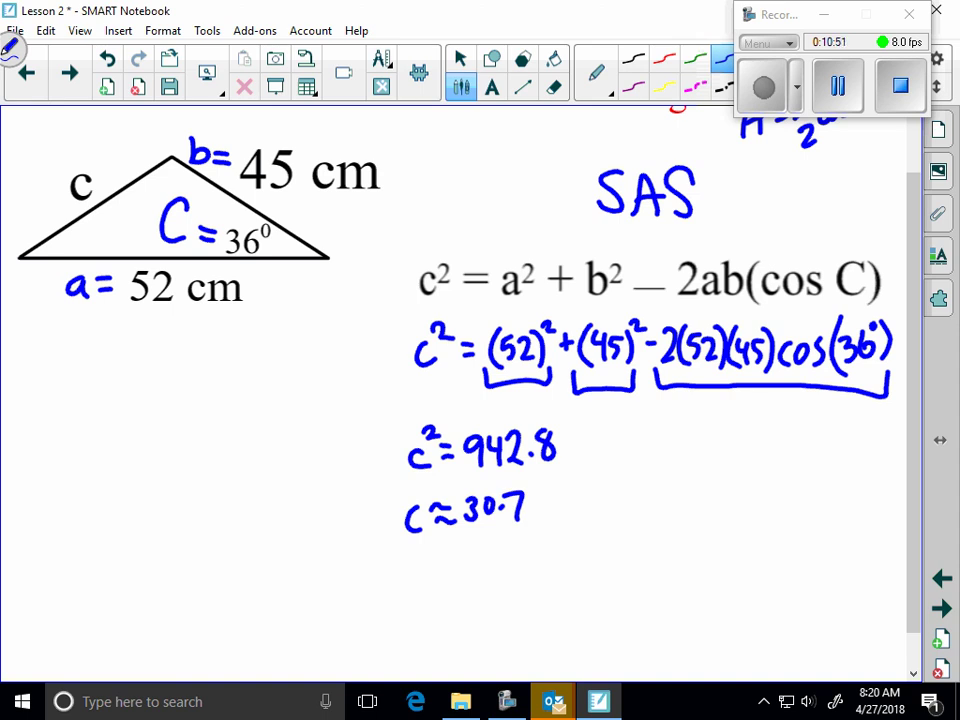
{"action": "mouse_move", "coordinate": [560, 488]}
{"action": "left_mouse_down"}
{"action": "mouse_move", "coordinate": [410, 492]}
{"action": "mouse_move", "coordinate": [378, 512]}
{"action": "mouse_move", "coordinate": [412, 546]}
{"action": "mouse_move", "coordinate": [497, 540]}
{"action": "mouse_move", "coordinate": [563, 512]}
{"action": "mouse_move", "coordinate": [561, 485]}
{"action": "left_mouse_up"}
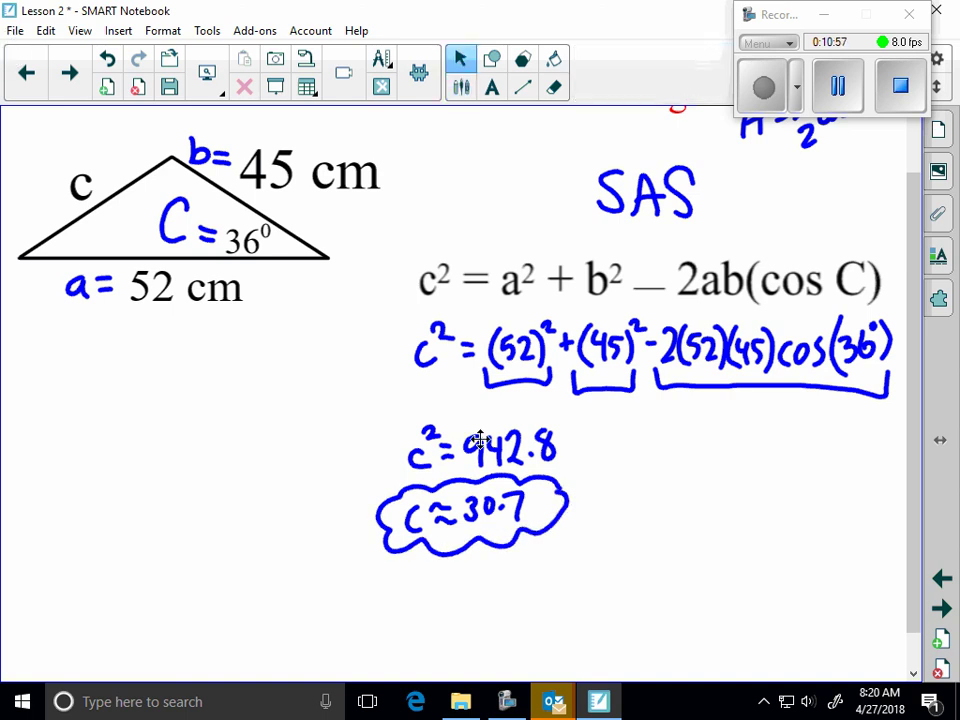
{"action": "left_click", "coordinate": [838, 86]}
{"action": "left_click", "coordinate": [765, 90]}
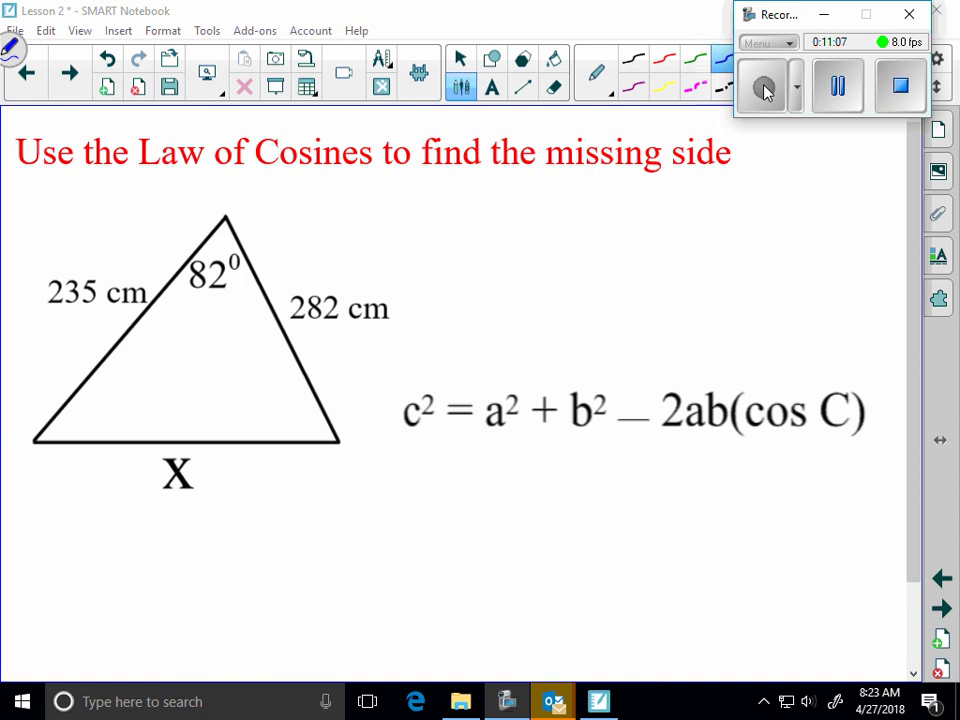
On the 82° triangle, write c over the x, a above 235 cm, b above 282 cm, and C at the apex
{"action": "left_click_drag", "start_coordinate": [184, 458], "coordinate": [198, 482]}
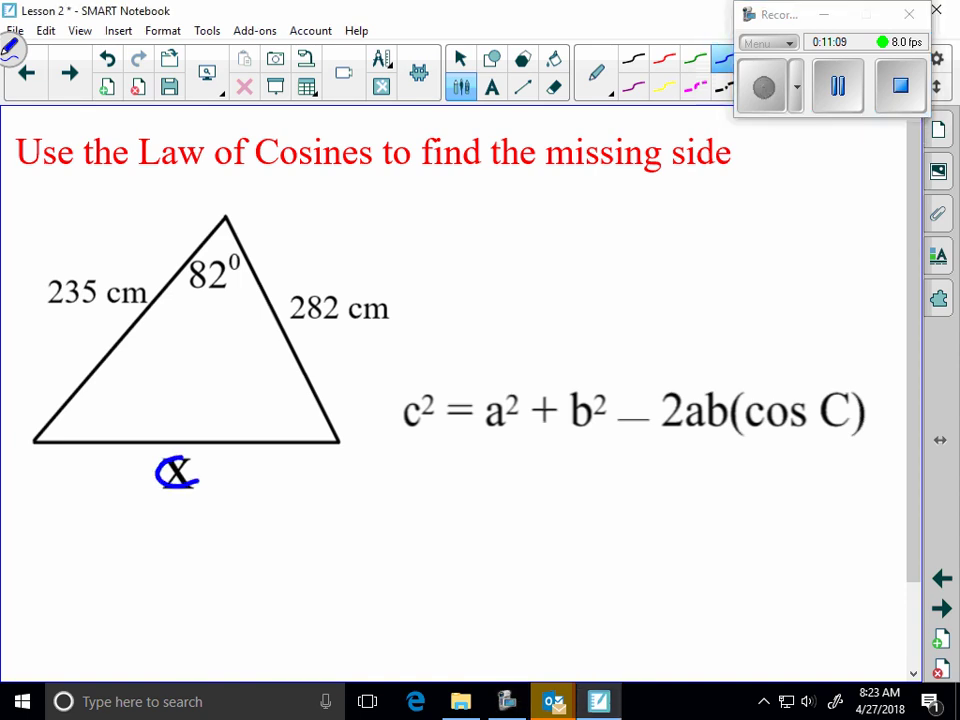
{"action": "mouse_move", "coordinate": [82, 241]}
{"action": "left_mouse_down"}
{"action": "mouse_move", "coordinate": [70, 255]}
{"action": "mouse_move", "coordinate": [96, 257]}
{"action": "left_mouse_up"}
{"action": "left_click_drag", "start_coordinate": [326, 232], "coordinate": [330, 268]}
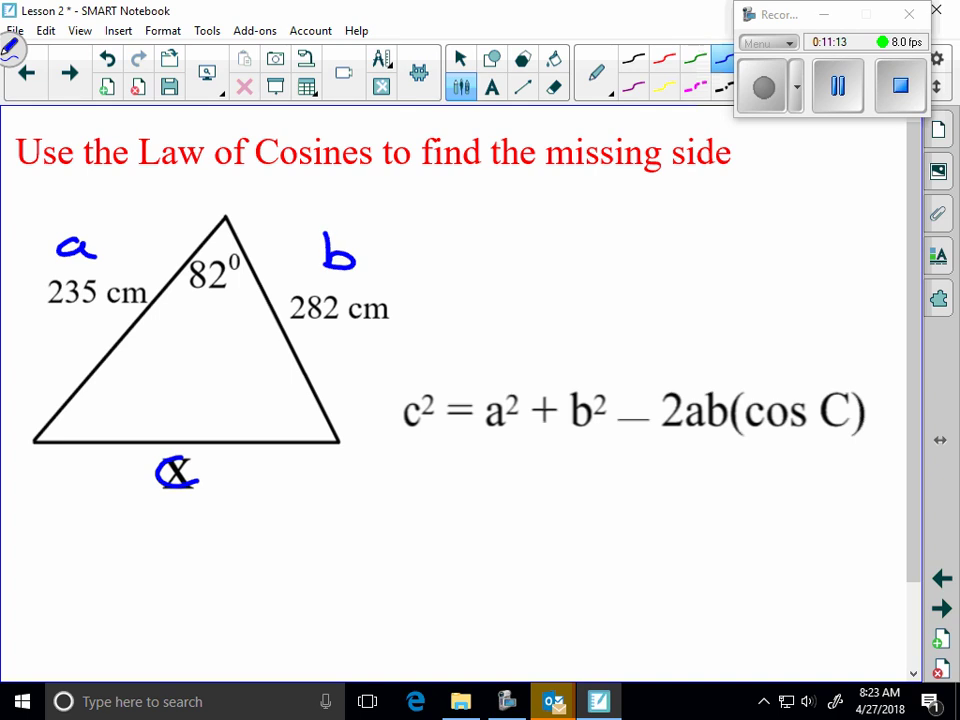
{"action": "mouse_move", "coordinate": [242, 177]}
{"action": "left_mouse_down"}
{"action": "mouse_move", "coordinate": [205, 196]}
{"action": "mouse_move", "coordinate": [252, 206]}
{"action": "left_mouse_up"}
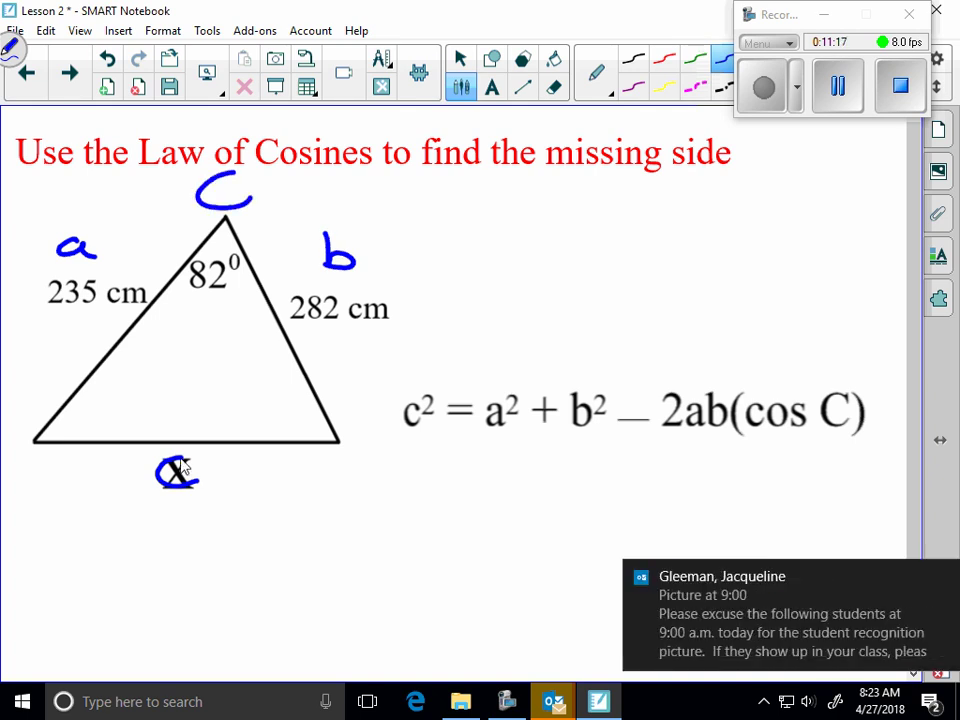
Write c² = 235² + 282² - 2(235)(282)cos(82°) in blue directly below the Law of Cosines formula
{"action": "scroll", "coordinate": [760, 92], "scroll_direction": "down", "scroll_amount": 1}
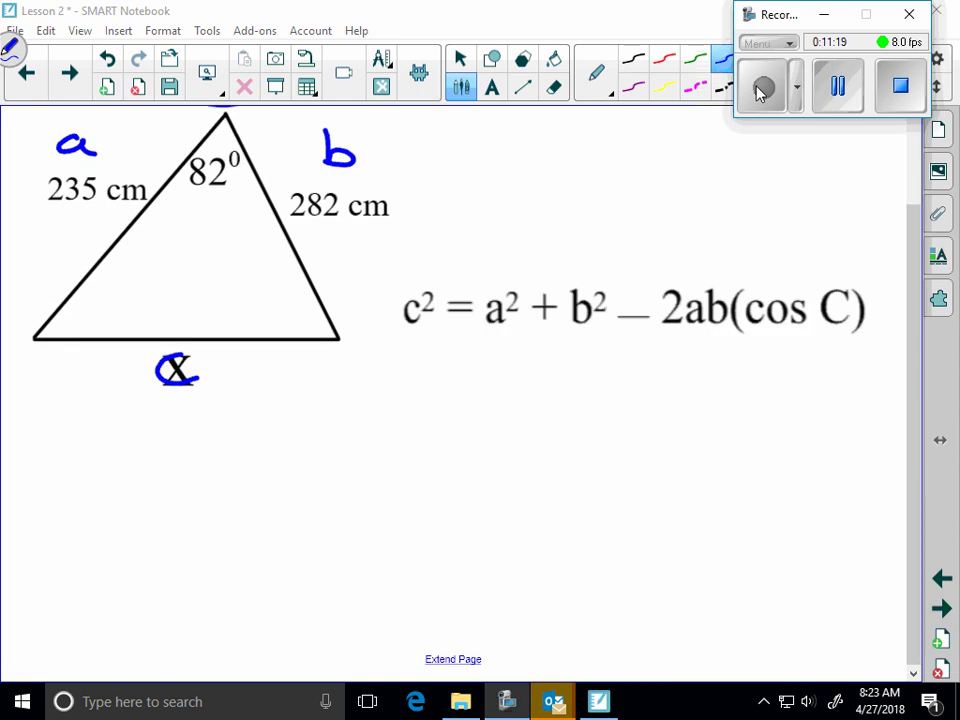
{"action": "mouse_move", "coordinate": [413, 356]}
{"action": "left_mouse_down"}
{"action": "mouse_move", "coordinate": [414, 374]}
{"action": "mouse_move", "coordinate": [431, 348]}
{"action": "mouse_move", "coordinate": [452, 357]}
{"action": "left_mouse_up"}
{"action": "mouse_move", "coordinate": [439, 366]}
{"action": "left_mouse_down"}
{"action": "mouse_move", "coordinate": [481, 358]}
{"action": "mouse_move", "coordinate": [490, 372]}
{"action": "mouse_move", "coordinate": [508, 372]}
{"action": "mouse_move", "coordinate": [533, 345]}
{"action": "mouse_move", "coordinate": [537, 358]}
{"action": "left_mouse_up"}
{"action": "mouse_move", "coordinate": [548, 353]}
{"action": "left_mouse_down"}
{"action": "mouse_move", "coordinate": [548, 366]}
{"action": "mouse_move", "coordinate": [556, 359]}
{"action": "left_mouse_up"}
{"action": "mouse_move", "coordinate": [561, 344]}
{"action": "left_mouse_down"}
{"action": "mouse_move", "coordinate": [575, 364]}
{"action": "mouse_move", "coordinate": [586, 352]}
{"action": "mouse_move", "coordinate": [607, 363]}
{"action": "mouse_move", "coordinate": [621, 346]}
{"action": "left_mouse_up"}
{"action": "mouse_move", "coordinate": [626, 352]}
{"action": "left_mouse_down"}
{"action": "mouse_move", "coordinate": [677, 367]}
{"action": "mouse_move", "coordinate": [751, 364]}
{"action": "left_mouse_up"}
{"action": "mouse_move", "coordinate": [755, 345]}
{"action": "left_mouse_down"}
{"action": "mouse_move", "coordinate": [756, 366]}
{"action": "mouse_move", "coordinate": [782, 366]}
{"action": "left_mouse_up"}
{"action": "mouse_move", "coordinate": [790, 344]}
{"action": "left_mouse_down"}
{"action": "mouse_move", "coordinate": [796, 368]}
{"action": "mouse_move", "coordinate": [822, 357]}
{"action": "mouse_move", "coordinate": [830, 368]}
{"action": "left_mouse_up"}
{"action": "mouse_move", "coordinate": [849, 349]}
{"action": "left_mouse_down"}
{"action": "mouse_move", "coordinate": [847, 370]}
{"action": "mouse_move", "coordinate": [883, 367]}
{"action": "mouse_move", "coordinate": [887, 343]}
{"action": "mouse_move", "coordinate": [894, 370]}
{"action": "left_mouse_up"}
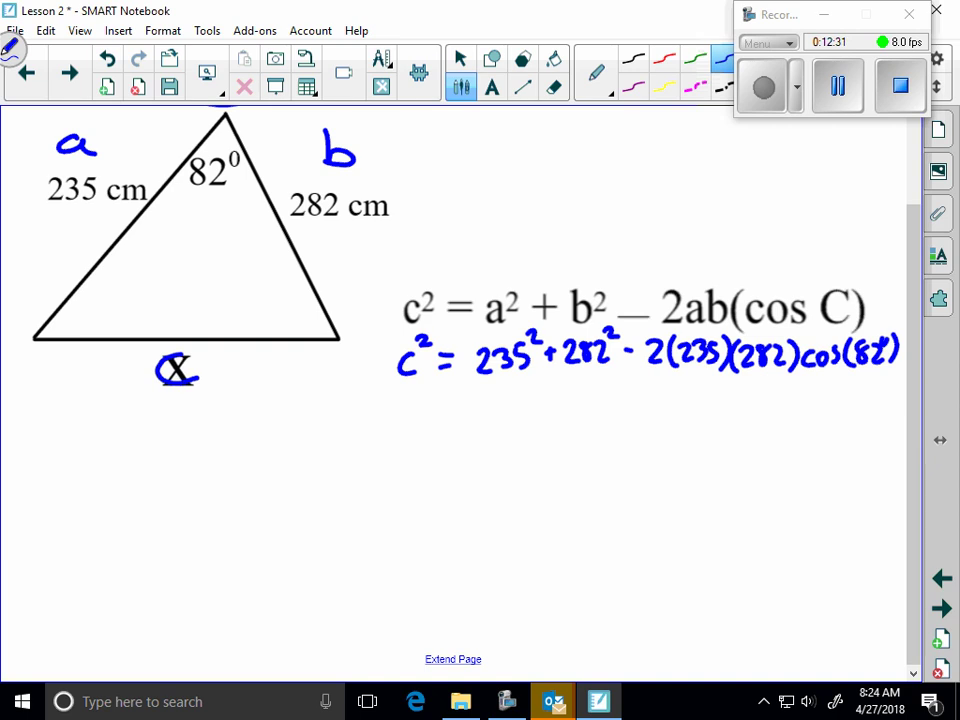
Write c² = 116,302.99 below the substituted equation, followed by the resulting value of c on the line beneath
{"action": "mouse_move", "coordinate": [410, 421]}
{"action": "left_mouse_down"}
{"action": "mouse_move", "coordinate": [411, 438]}
{"action": "mouse_move", "coordinate": [419, 415]}
{"action": "mouse_move", "coordinate": [483, 432]}
{"action": "left_mouse_up"}
{"action": "mouse_move", "coordinate": [500, 413]}
{"action": "left_mouse_down"}
{"action": "mouse_move", "coordinate": [493, 424]}
{"action": "mouse_move", "coordinate": [508, 441]}
{"action": "left_mouse_up"}
{"action": "left_click", "coordinate": [511, 430]}
{"action": "mouse_move", "coordinate": [521, 416]}
{"action": "left_mouse_down"}
{"action": "mouse_move", "coordinate": [533, 420]}
{"action": "mouse_move", "coordinate": [522, 432]}
{"action": "mouse_move", "coordinate": [547, 415]}
{"action": "mouse_move", "coordinate": [568, 432]}
{"action": "mouse_move", "coordinate": [592, 413]}
{"action": "mouse_move", "coordinate": [590, 430]}
{"action": "left_mouse_up"}
{"action": "left_click", "coordinate": [572, 425]}
{"action": "left_click_drag", "start_coordinate": [606, 410], "coordinate": [604, 430]}
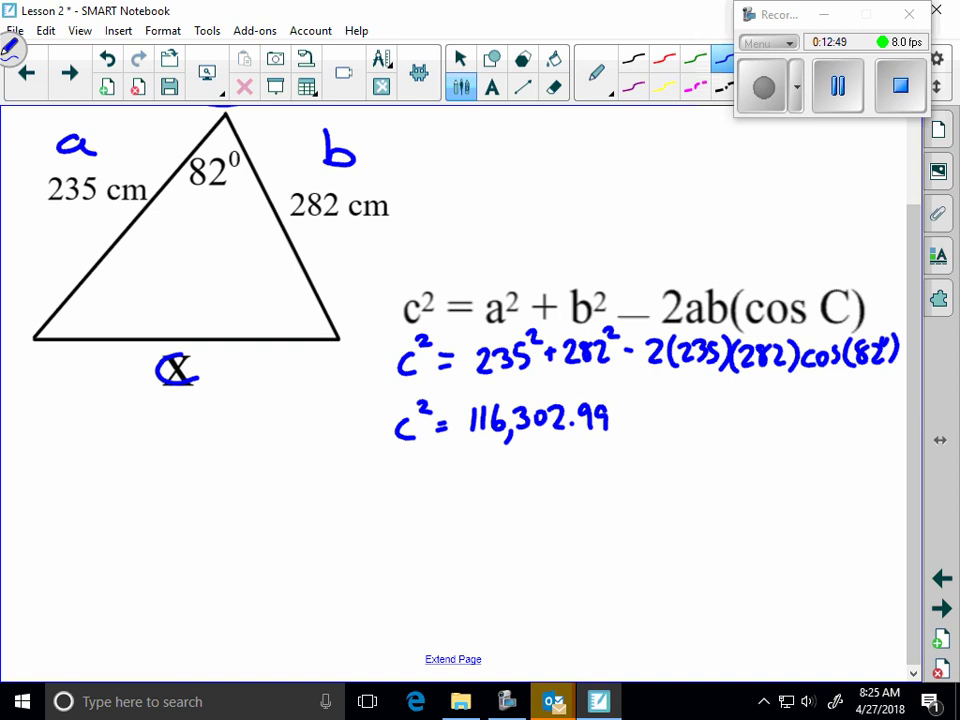
{"action": "mouse_move", "coordinate": [407, 478]}
{"action": "left_mouse_down"}
{"action": "mouse_move", "coordinate": [406, 497]}
{"action": "mouse_move", "coordinate": [440, 476]}
{"action": "mouse_move", "coordinate": [463, 481]}
{"action": "mouse_move", "coordinate": [455, 494]}
{"action": "mouse_move", "coordinate": [489, 486]}
{"action": "left_mouse_up"}
{"action": "mouse_move", "coordinate": [485, 475]}
{"action": "left_mouse_down"}
{"action": "mouse_move", "coordinate": [484, 494]}
{"action": "mouse_move", "coordinate": [500, 495]}
{"action": "mouse_move", "coordinate": [477, 455]}
{"action": "mouse_move", "coordinate": [370, 478]}
{"action": "mouse_move", "coordinate": [411, 516]}
{"action": "mouse_move", "coordinate": [512, 502]}
{"action": "mouse_move", "coordinate": [531, 469]}
{"action": "left_mouse_up"}
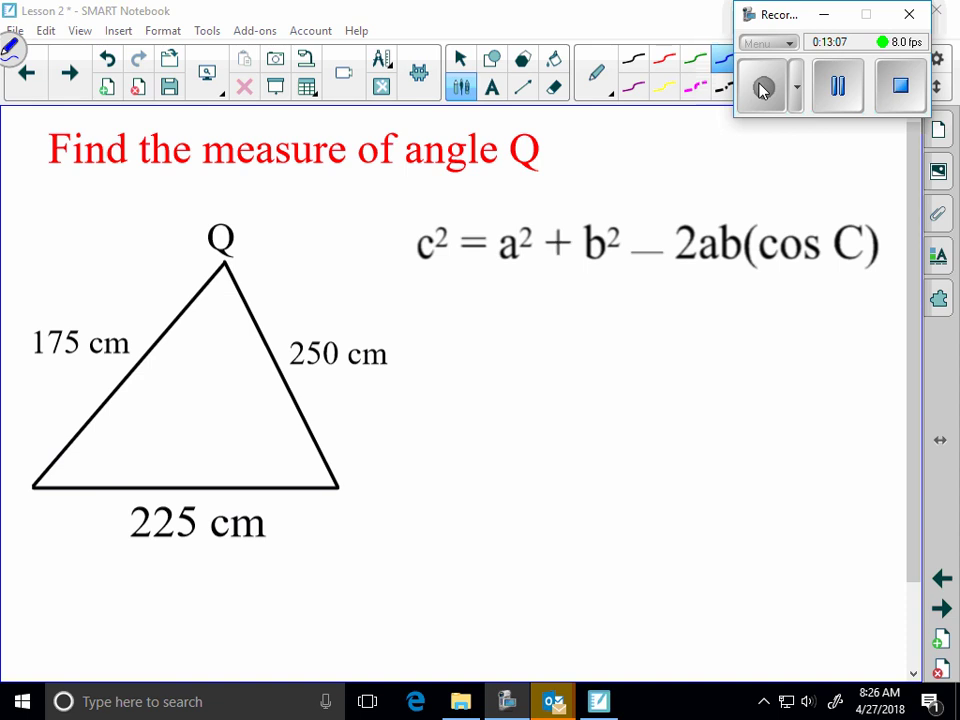
Mark angle Q as C and write the rearranged formula C = cos⁻¹((a² + b² - c²)/2ab) in blue below the given one
{"action": "mouse_move", "coordinate": [240, 218]}
{"action": "left_mouse_down"}
{"action": "mouse_move", "coordinate": [199, 224]}
{"action": "mouse_move", "coordinate": [247, 240]}
{"action": "left_mouse_up"}
{"action": "mouse_move", "coordinate": [506, 302]}
{"action": "left_mouse_down"}
{"action": "mouse_move", "coordinate": [473, 330]}
{"action": "mouse_move", "coordinate": [507, 348]}
{"action": "left_mouse_up"}
{"action": "mouse_move", "coordinate": [509, 318]}
{"action": "left_mouse_down"}
{"action": "mouse_move", "coordinate": [527, 315]}
{"action": "mouse_move", "coordinate": [529, 333]}
{"action": "mouse_move", "coordinate": [559, 339]}
{"action": "mouse_move", "coordinate": [571, 321]}
{"action": "mouse_move", "coordinate": [581, 338]}
{"action": "mouse_move", "coordinate": [602, 317]}
{"action": "left_mouse_up"}
{"action": "left_click_drag", "start_coordinate": [606, 311], "coordinate": [609, 322]}
{"action": "mouse_move", "coordinate": [646, 280]}
{"action": "left_mouse_down"}
{"action": "mouse_move", "coordinate": [652, 383]}
{"action": "mouse_move", "coordinate": [656, 300]}
{"action": "mouse_move", "coordinate": [671, 306]}
{"action": "mouse_move", "coordinate": [695, 289]}
{"action": "mouse_move", "coordinate": [704, 307]}
{"action": "left_mouse_up"}
{"action": "left_click_drag", "start_coordinate": [695, 297], "coordinate": [714, 296]}
{"action": "mouse_move", "coordinate": [719, 273]}
{"action": "left_mouse_down"}
{"action": "mouse_move", "coordinate": [718, 302]}
{"action": "mouse_move", "coordinate": [731, 292]}
{"action": "left_mouse_up"}
{"action": "left_click_drag", "start_coordinate": [728, 283], "coordinate": [740, 281]}
{"action": "mouse_move", "coordinate": [750, 292]}
{"action": "left_mouse_down"}
{"action": "mouse_move", "coordinate": [772, 298]}
{"action": "mouse_move", "coordinate": [803, 279]}
{"action": "left_mouse_up"}
{"action": "left_click_drag", "start_coordinate": [636, 321], "coordinate": [796, 318]}
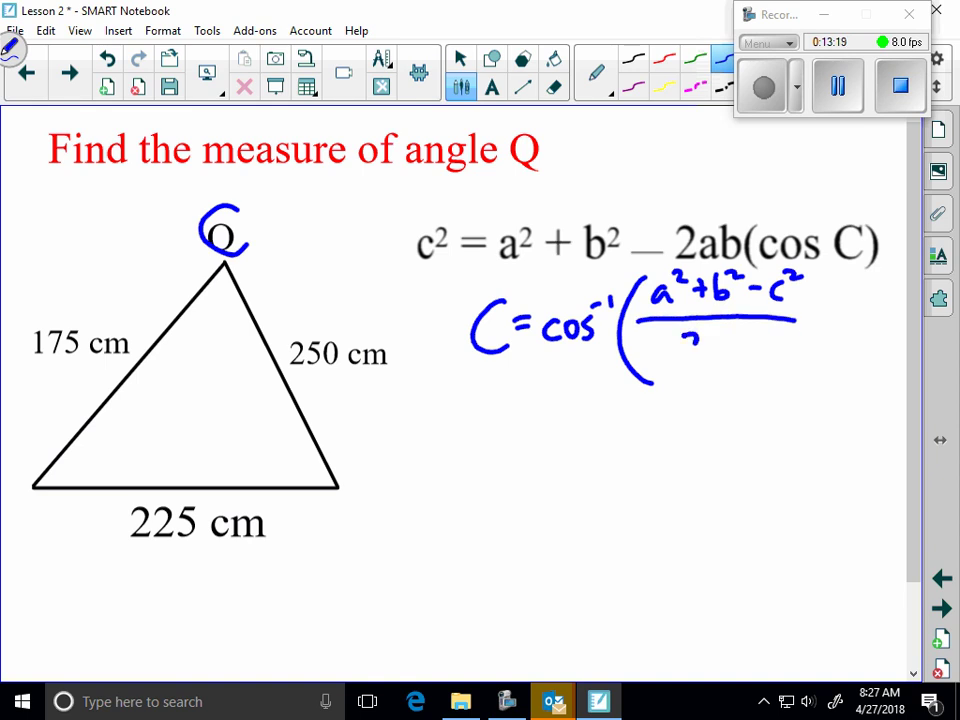
{"action": "mouse_move", "coordinate": [722, 336]}
{"action": "left_mouse_down"}
{"action": "mouse_move", "coordinate": [716, 354]}
{"action": "mouse_move", "coordinate": [750, 346]}
{"action": "mouse_move", "coordinate": [740, 352]}
{"action": "left_mouse_up"}
{"action": "left_click_drag", "start_coordinate": [815, 282], "coordinate": [810, 357]}
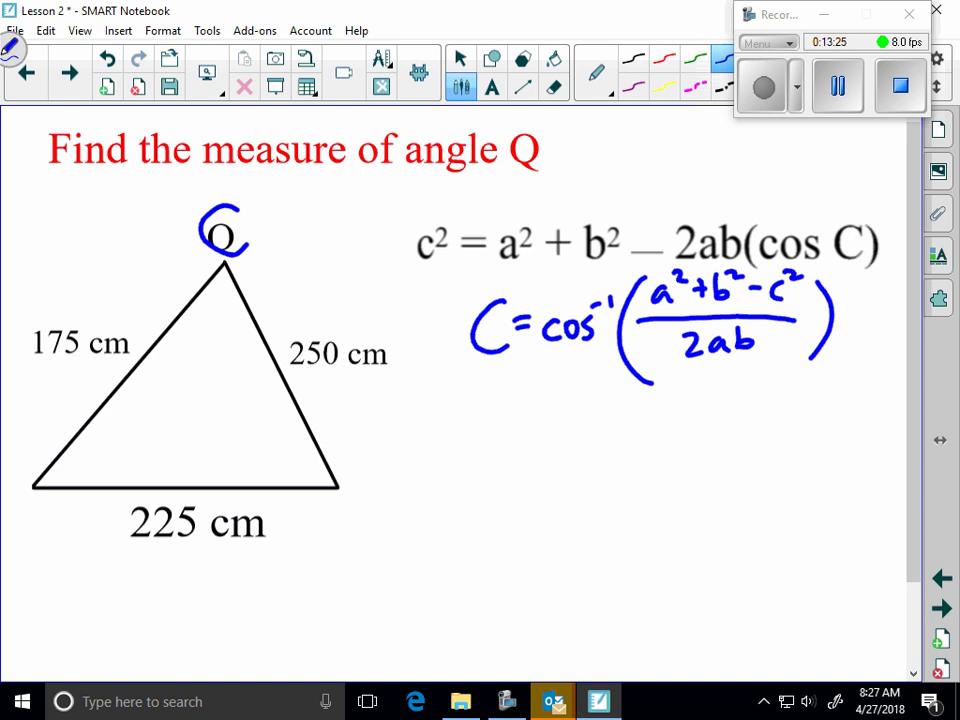
Begin the substitution line with C = cos⁻¹ and a large opening parenthesis, well below the rearranged formula
{"action": "mouse_move", "coordinate": [490, 483]}
{"action": "left_mouse_down"}
{"action": "mouse_move", "coordinate": [468, 518]}
{"action": "mouse_move", "coordinate": [490, 548]}
{"action": "left_mouse_up"}
{"action": "left_click_drag", "start_coordinate": [501, 507], "coordinate": [513, 508]}
{"action": "mouse_move", "coordinate": [501, 519]}
{"action": "left_mouse_down"}
{"action": "mouse_move", "coordinate": [546, 532]}
{"action": "mouse_move", "coordinate": [557, 510]}
{"action": "mouse_move", "coordinate": [568, 528]}
{"action": "mouse_move", "coordinate": [592, 499]}
{"action": "left_mouse_up"}
{"action": "left_click_drag", "start_coordinate": [596, 494], "coordinate": [598, 509]}
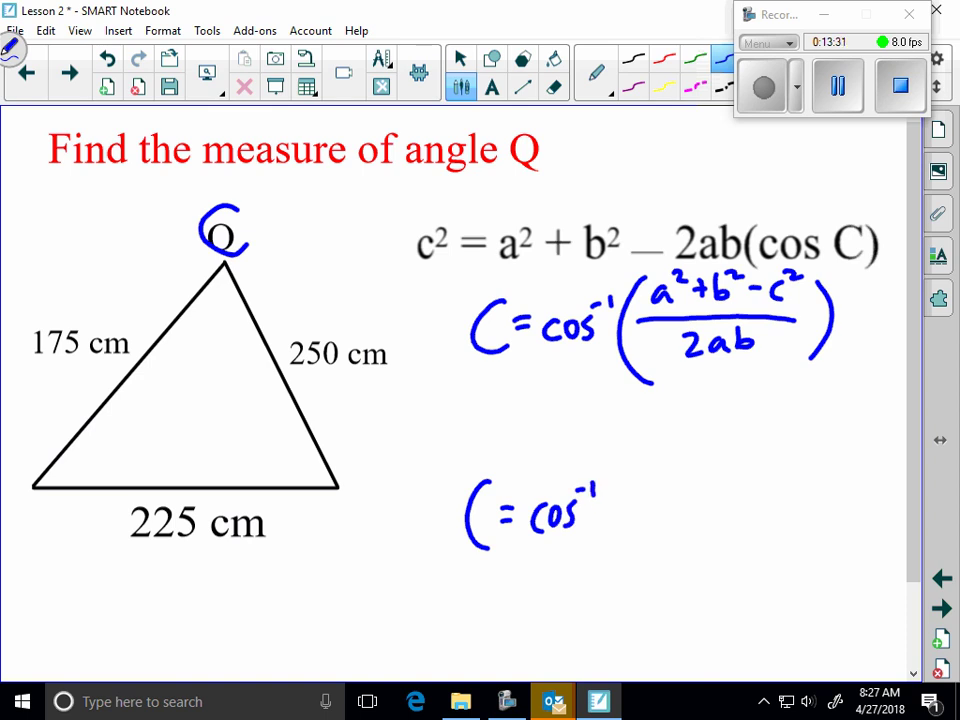
{"action": "left_click_drag", "start_coordinate": [636, 434], "coordinate": [636, 565]}
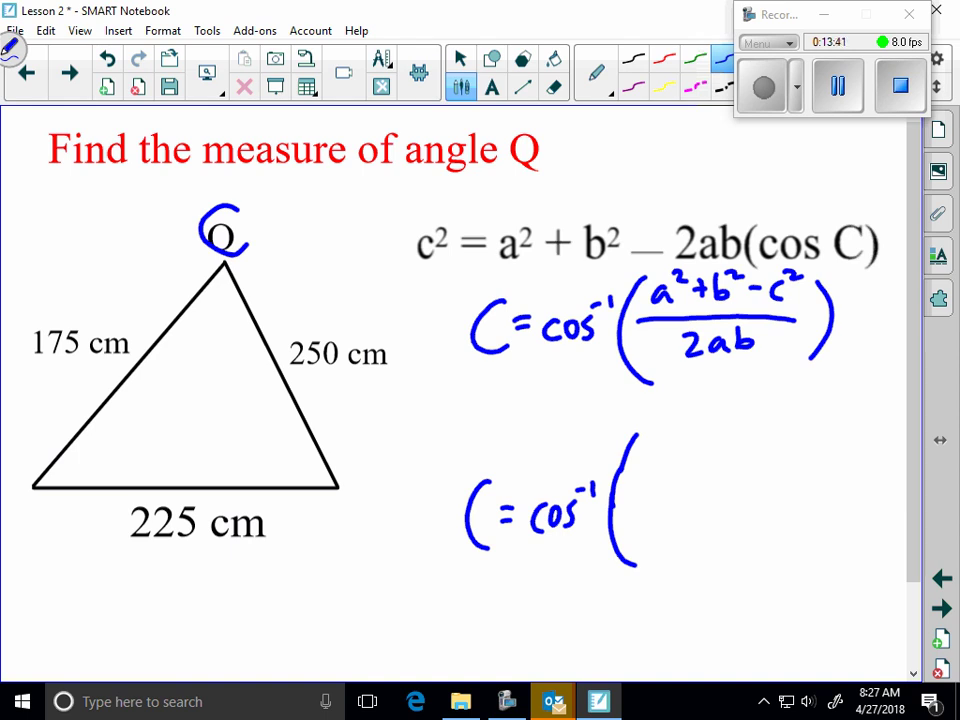
Label the 175 cm side a, the 250 cm side b, and the 225 cm side c in blue
{"action": "left_click_drag", "start_coordinate": [92, 295], "coordinate": [95, 318]}
{"action": "left_click_drag", "start_coordinate": [325, 293], "coordinate": [329, 326]}
{"action": "left_click_drag", "start_coordinate": [196, 570], "coordinate": [195, 592]}
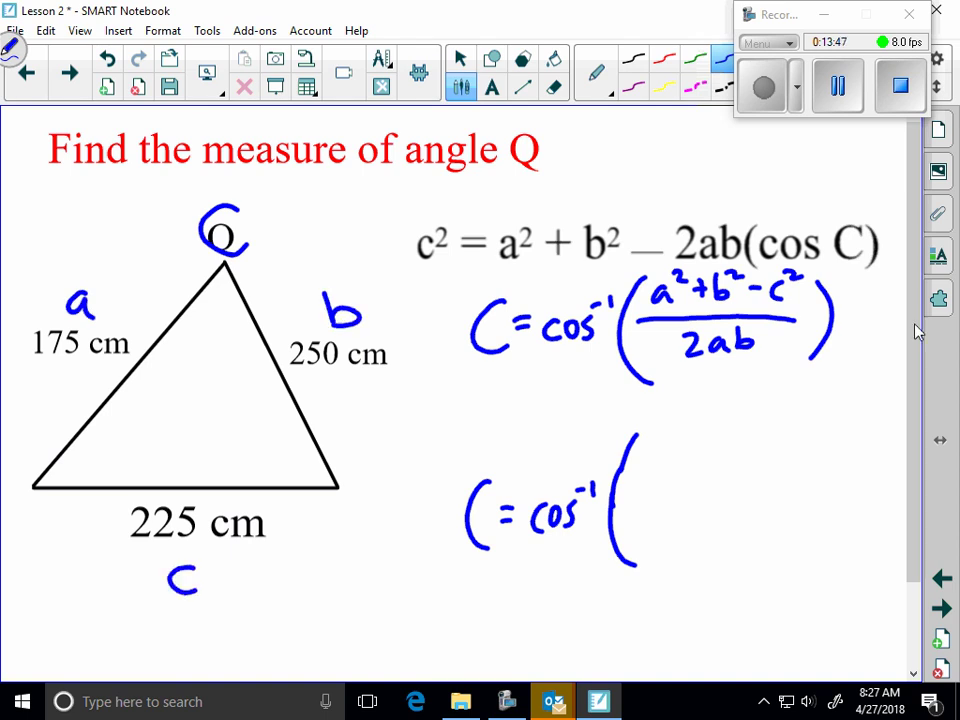
Write the numerator 175² + 250² - 225² inside the parenthesis and draw the fraction bar under it
{"action": "scroll", "coordinate": [460, 380], "scroll_direction": "down", "scroll_amount": 3}
{"action": "mouse_move", "coordinate": [647, 349]}
{"action": "left_mouse_down"}
{"action": "mouse_move", "coordinate": [656, 368]}
{"action": "mouse_move", "coordinate": [684, 350]}
{"action": "mouse_move", "coordinate": [735, 362]}
{"action": "mouse_move", "coordinate": [777, 344]}
{"action": "left_mouse_up"}
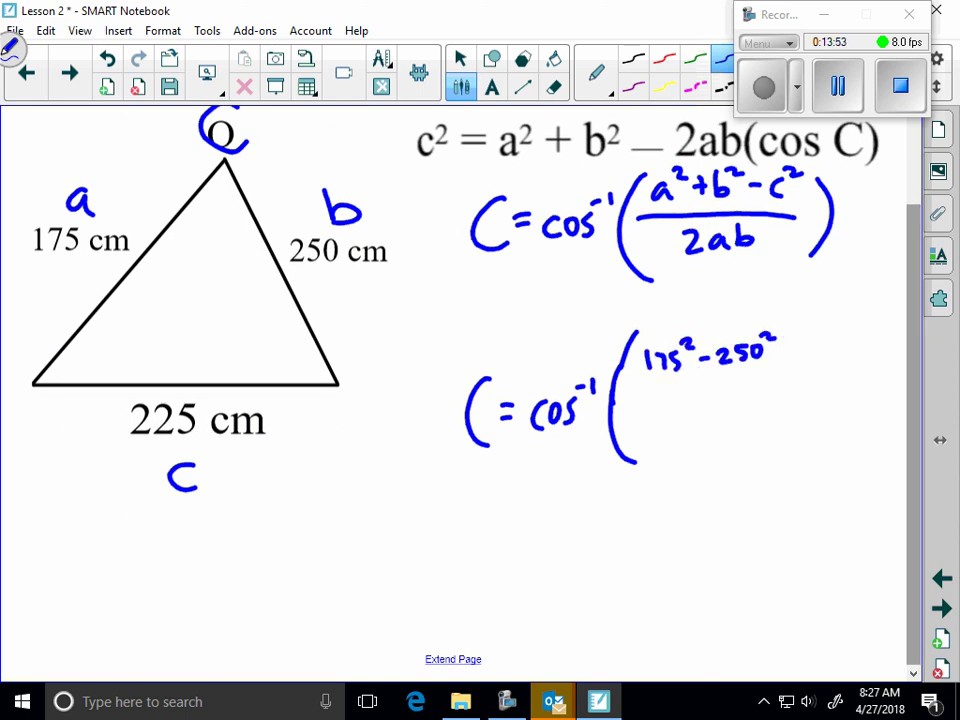
{"action": "left_click_drag", "start_coordinate": [707, 345], "coordinate": [706, 362]}
{"action": "left_click_drag", "start_coordinate": [797, 353], "coordinate": [875, 350]}
{"action": "left_click_drag", "start_coordinate": [651, 374], "coordinate": [853, 369]}
Write the denominator 2(175)(250) under the fraction bar and close the large parenthesis
{"action": "left_click_drag", "start_coordinate": [687, 406], "coordinate": [706, 421]}
{"action": "mouse_move", "coordinate": [718, 394]}
{"action": "left_mouse_down"}
{"action": "mouse_move", "coordinate": [712, 425]}
{"action": "mouse_move", "coordinate": [755, 412]}
{"action": "left_mouse_up"}
{"action": "mouse_move", "coordinate": [757, 393]}
{"action": "left_mouse_down"}
{"action": "mouse_move", "coordinate": [766, 393]}
{"action": "mouse_move", "coordinate": [760, 420]}
{"action": "left_mouse_up"}
{"action": "mouse_move", "coordinate": [769, 398]}
{"action": "left_mouse_down"}
{"action": "mouse_move", "coordinate": [771, 423]}
{"action": "mouse_move", "coordinate": [794, 418]}
{"action": "left_mouse_up"}
{"action": "mouse_move", "coordinate": [797, 400]}
{"action": "left_mouse_down"}
{"action": "mouse_move", "coordinate": [803, 418]}
{"action": "mouse_move", "coordinate": [812, 405]}
{"action": "left_mouse_up"}
{"action": "left_click_drag", "start_coordinate": [827, 396], "coordinate": [829, 420]}
{"action": "left_click_drag", "start_coordinate": [876, 327], "coordinate": [867, 424]}
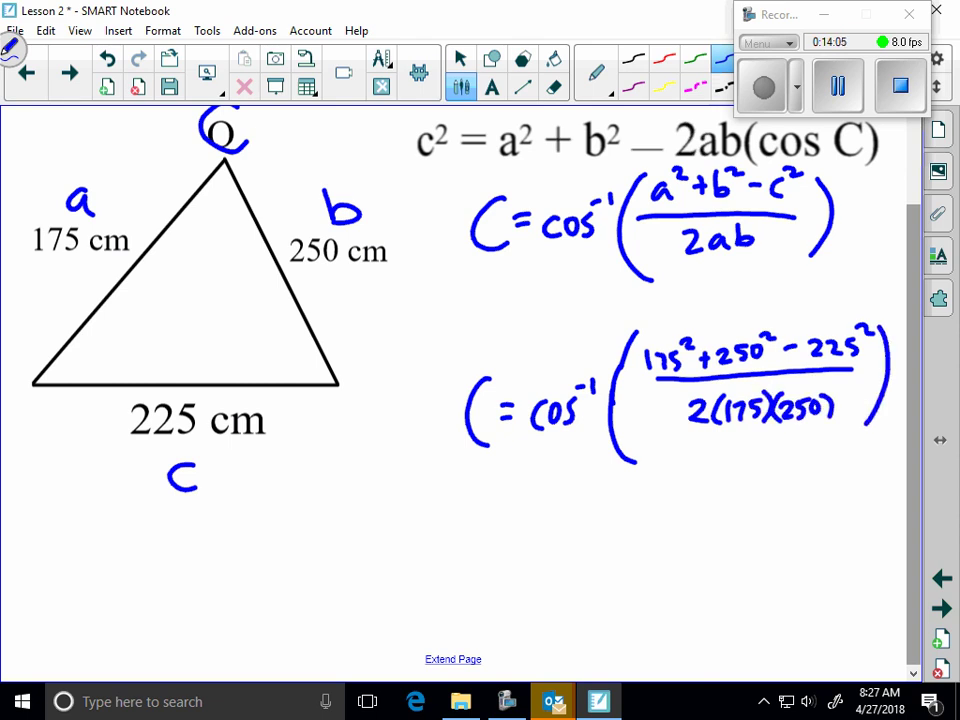
Enclose the numerator 175² + 250² - 225² in red parentheses
{"action": "left_click", "coordinate": [460, 58]}
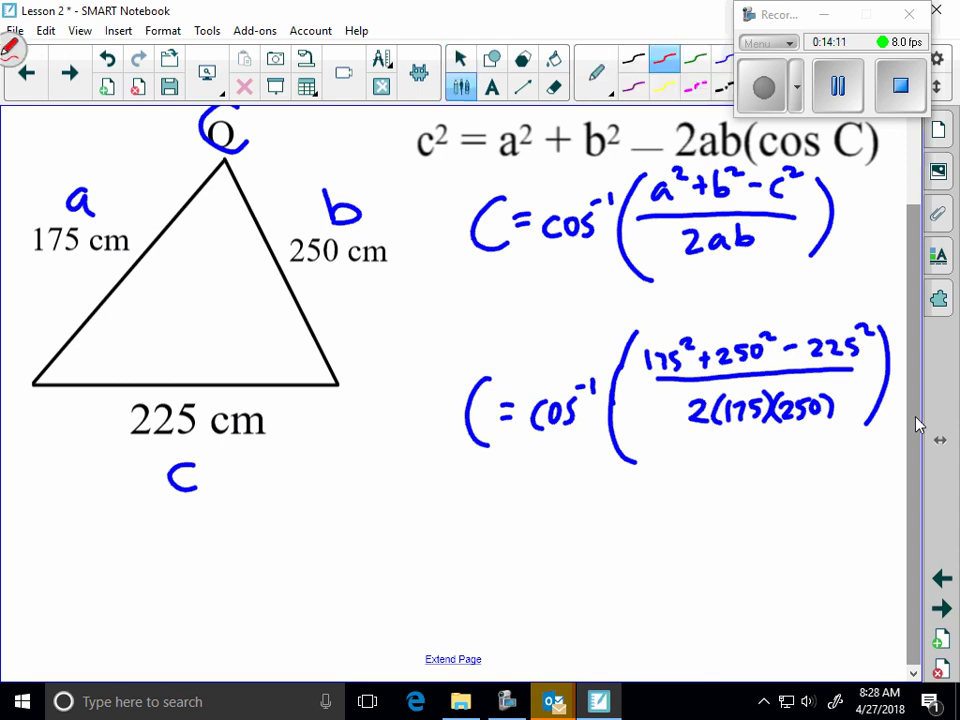
{"action": "left_click_drag", "start_coordinate": [643, 340], "coordinate": [638, 370]}
{"action": "left_click_drag", "start_coordinate": [872, 316], "coordinate": [870, 357]}
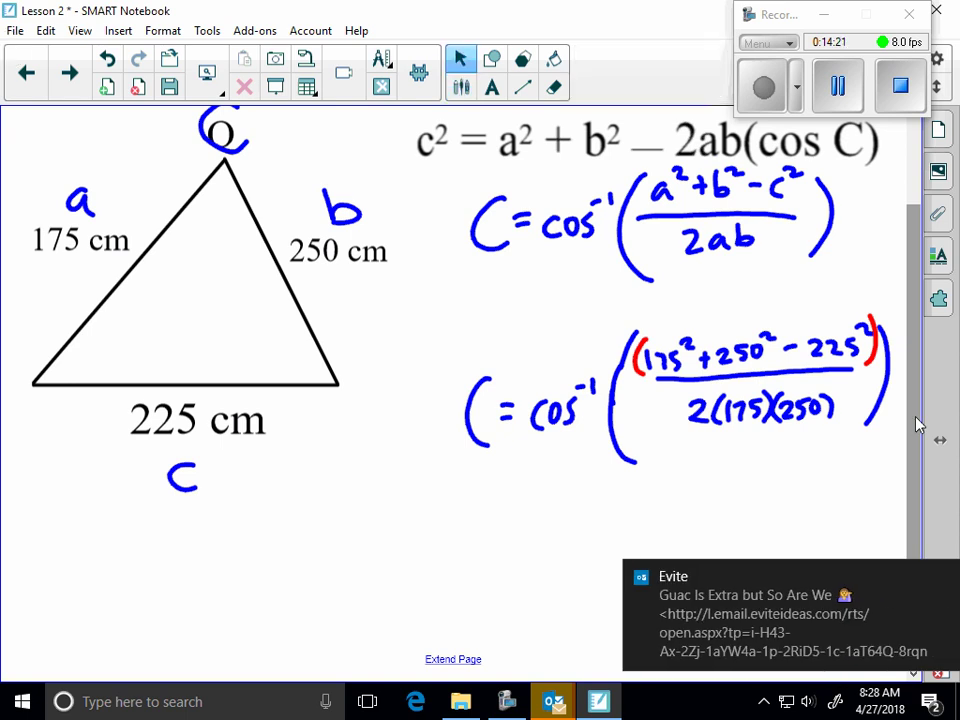
Extend the page and start a one-line calculator expression with cos⁻¹( in blue below the triangle
{"action": "scroll", "coordinate": [916, 424], "scroll_direction": "down", "scroll_amount": 3}
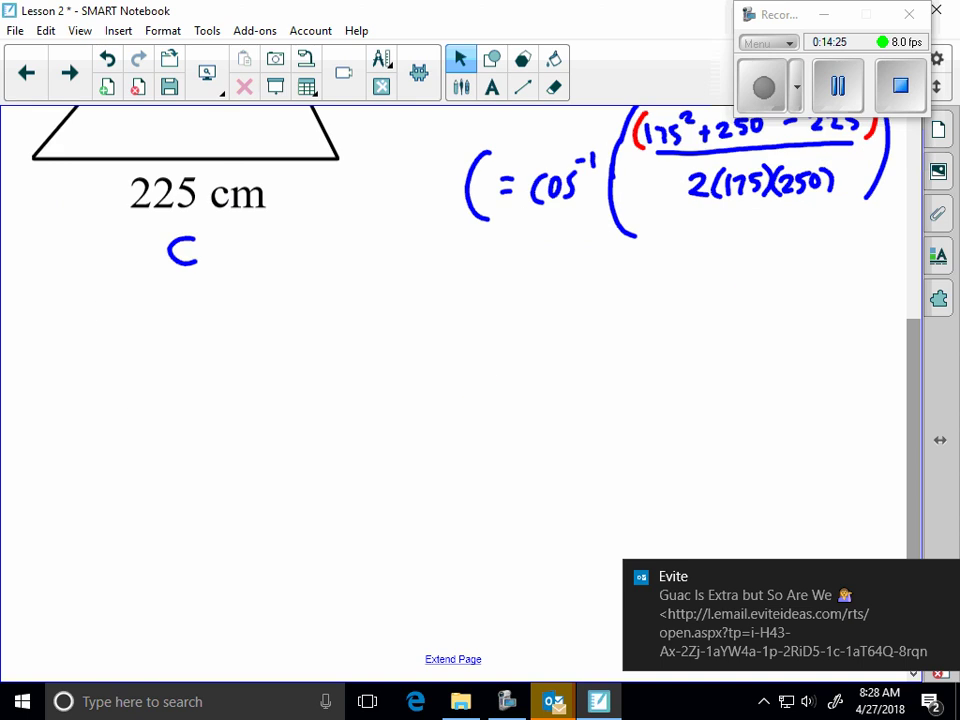
{"action": "left_click_drag", "start_coordinate": [919, 421], "coordinate": [916, 388]}
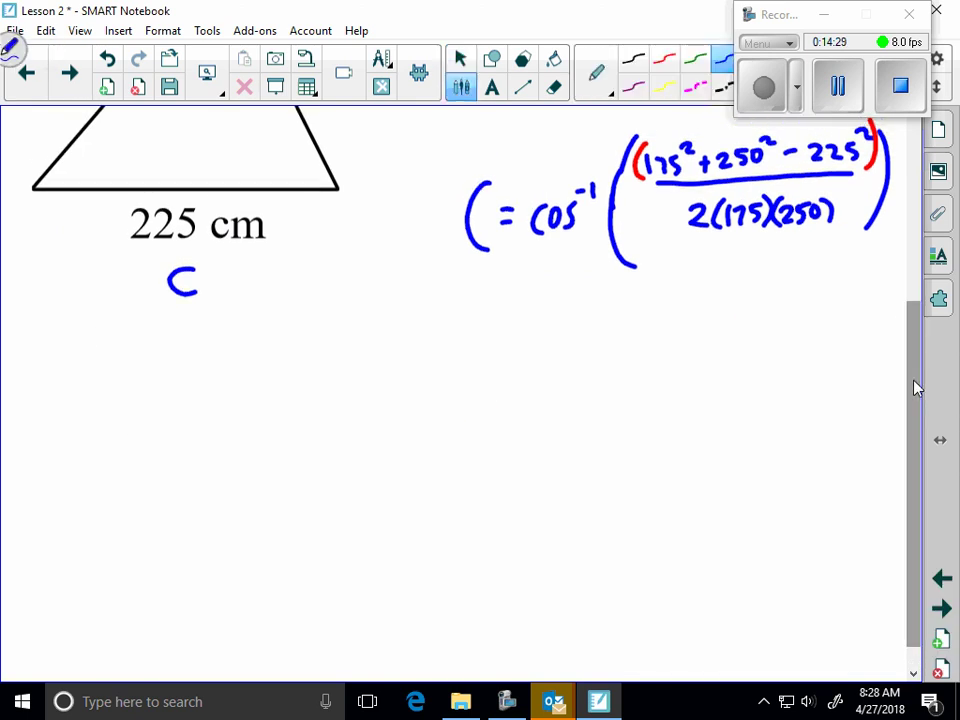
{"action": "mouse_move", "coordinate": [151, 388]}
{"action": "left_mouse_down"}
{"action": "mouse_move", "coordinate": [151, 404]}
{"action": "mouse_move", "coordinate": [165, 392]}
{"action": "mouse_move", "coordinate": [170, 404]}
{"action": "left_mouse_up"}
{"action": "left_click", "coordinate": [178, 393]}
{"action": "mouse_move", "coordinate": [178, 381]}
{"action": "left_mouse_down"}
{"action": "mouse_move", "coordinate": [193, 390]}
{"action": "mouse_move", "coordinate": [212, 440]}
{"action": "left_mouse_up"}
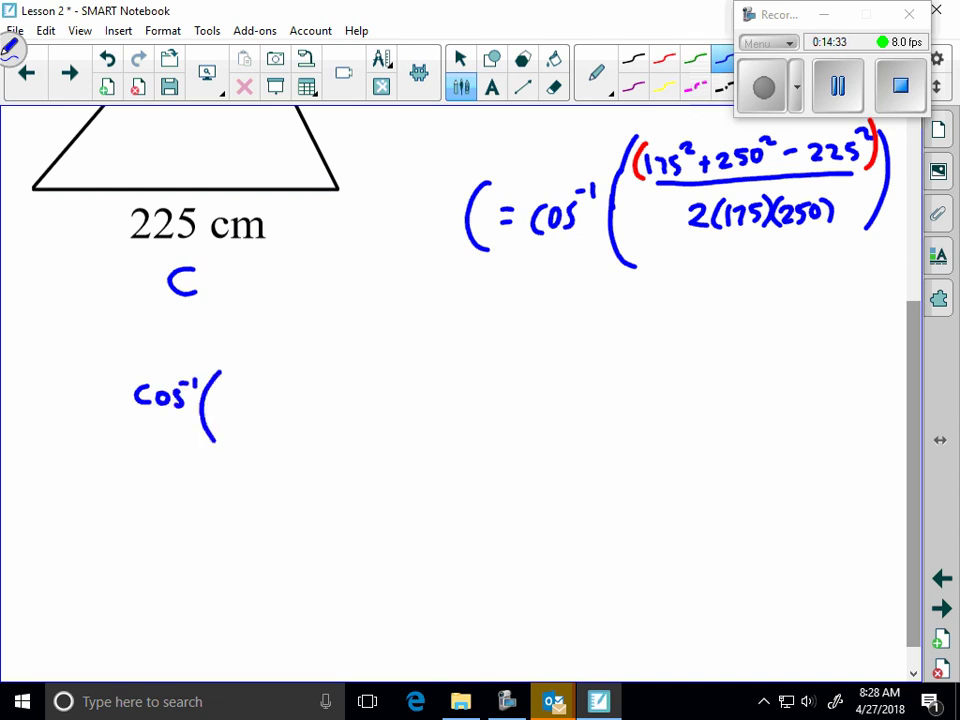
Add 175² + 250² - 225² in blue, enclosed in red parentheses, to the one-line cos⁻¹ expression
{"action": "left_click", "coordinate": [664, 59]}
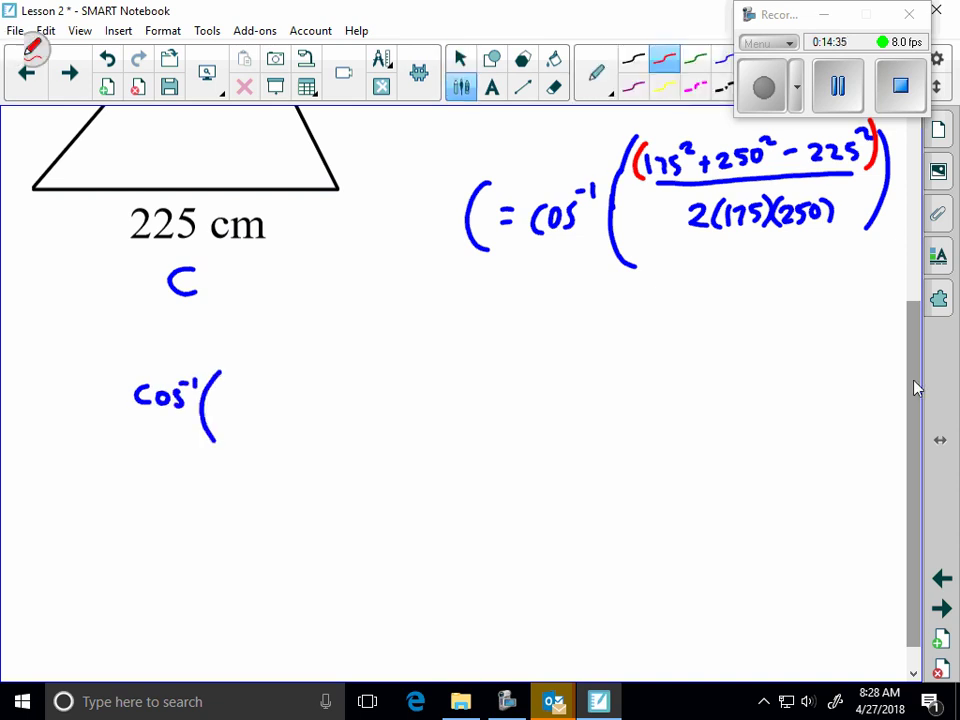
{"action": "mouse_move", "coordinate": [227, 390]}
{"action": "left_mouse_down"}
{"action": "mouse_move", "coordinate": [219, 426]}
{"action": "mouse_move", "coordinate": [275, 405]}
{"action": "mouse_move", "coordinate": [293, 412]}
{"action": "left_mouse_up"}
{"action": "mouse_move", "coordinate": [287, 405]}
{"action": "left_mouse_down"}
{"action": "mouse_move", "coordinate": [287, 420]}
{"action": "mouse_move", "coordinate": [320, 414]}
{"action": "mouse_move", "coordinate": [312, 424]}
{"action": "mouse_move", "coordinate": [341, 404]}
{"action": "mouse_move", "coordinate": [350, 417]}
{"action": "left_mouse_up"}
{"action": "mouse_move", "coordinate": [355, 412]}
{"action": "left_mouse_down"}
{"action": "mouse_move", "coordinate": [404, 428]}
{"action": "mouse_move", "coordinate": [410, 397]}
{"action": "mouse_move", "coordinate": [426, 431]}
{"action": "left_mouse_up"}
{"action": "left_click", "coordinate": [664, 59]}
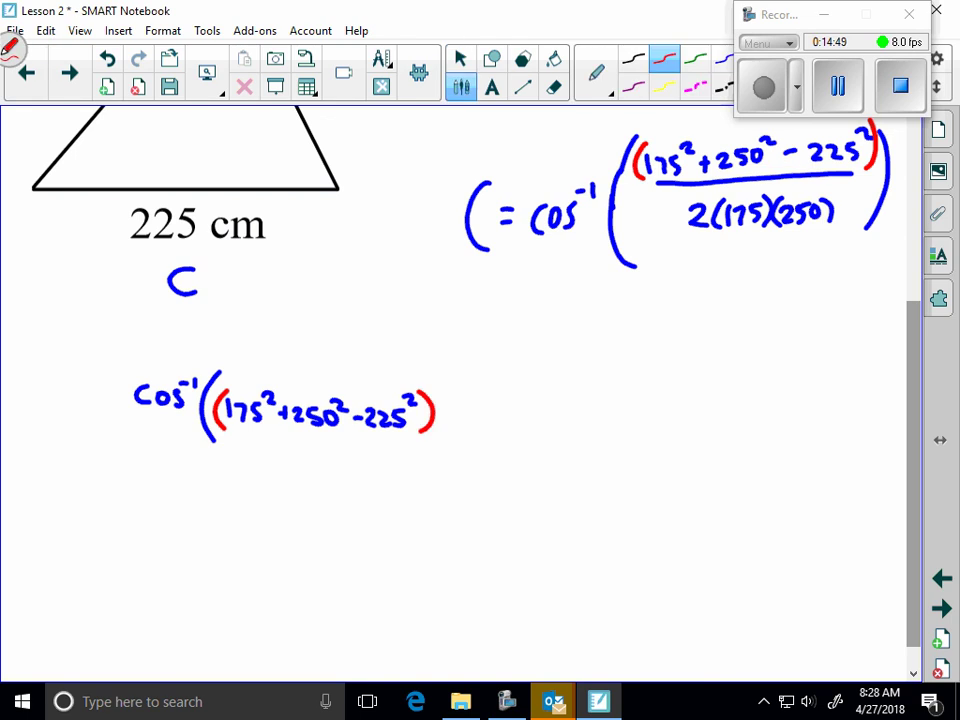
Complete the one-line cos⁻¹ expression in blue with /2(175)(250), a closing parenthesis and = C
{"action": "left_click", "coordinate": [722, 59]}
{"action": "mouse_move", "coordinate": [458, 390]}
{"action": "left_mouse_down"}
{"action": "mouse_move", "coordinate": [437, 436]}
{"action": "mouse_move", "coordinate": [499, 420]}
{"action": "left_mouse_up"}
{"action": "mouse_move", "coordinate": [501, 402]}
{"action": "left_mouse_down"}
{"action": "mouse_move", "coordinate": [504, 423]}
{"action": "mouse_move", "coordinate": [540, 426]}
{"action": "mouse_move", "coordinate": [562, 422]}
{"action": "mouse_move", "coordinate": [584, 397]}
{"action": "mouse_move", "coordinate": [593, 425]}
{"action": "left_mouse_up"}
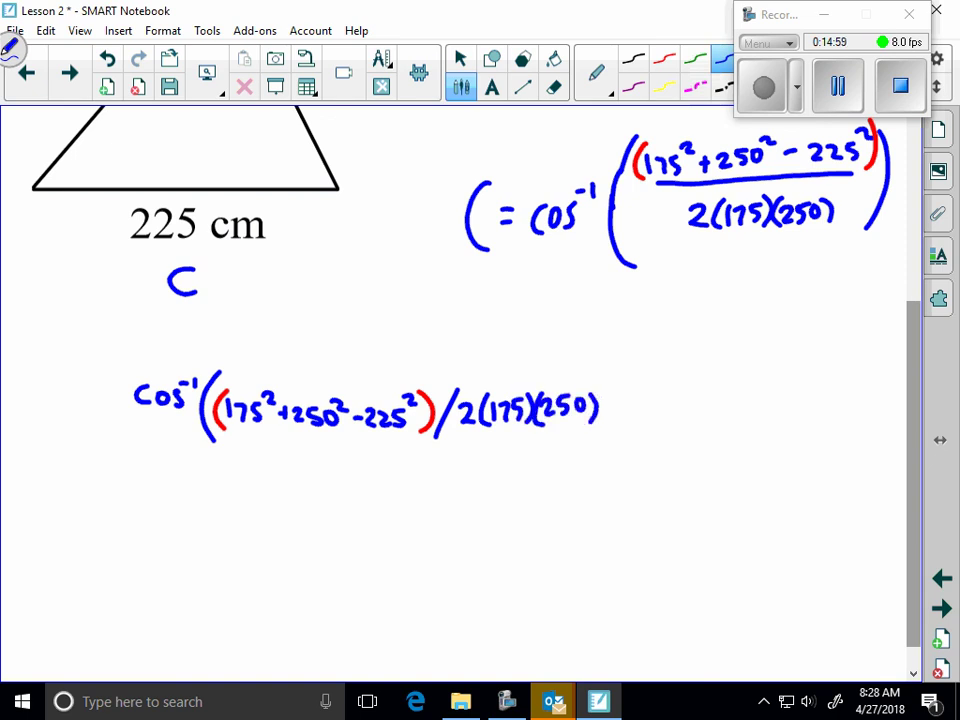
{"action": "left_click_drag", "start_coordinate": [611, 380], "coordinate": [612, 433]}
{"action": "left_click_drag", "start_coordinate": [647, 399], "coordinate": [663, 398]}
{"action": "left_click_drag", "start_coordinate": [648, 410], "coordinate": [716, 422]}
{"action": "left_click", "coordinate": [460, 58]}
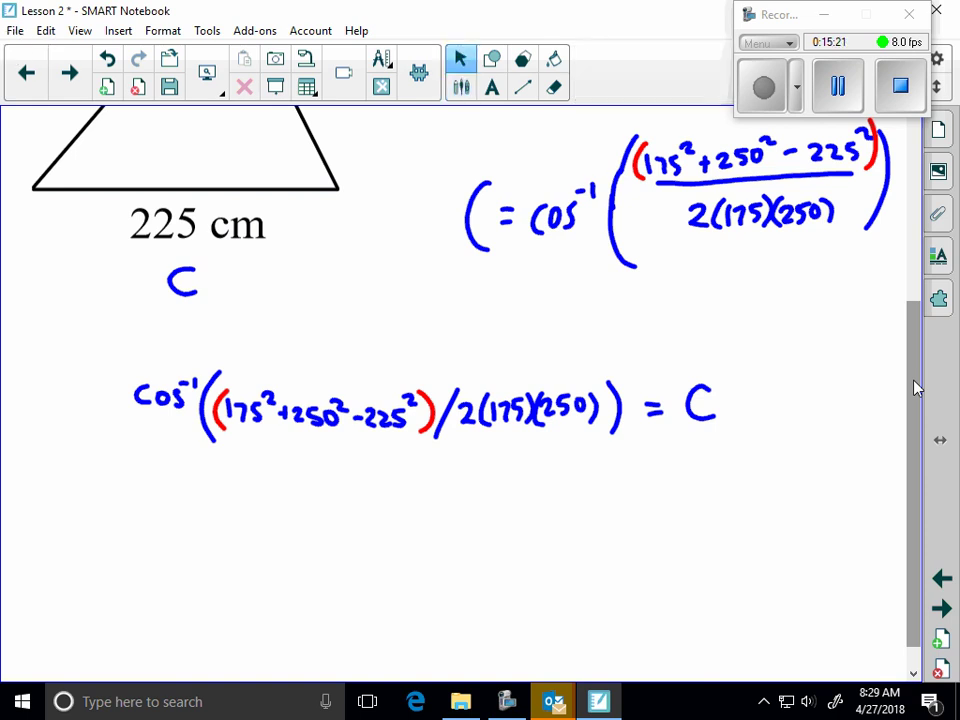
Write C = cos⁻¹ followed by a pair of large empty parentheses below the one-line expression
{"action": "scroll", "coordinate": [912, 382], "scroll_direction": "down", "scroll_amount": 1}
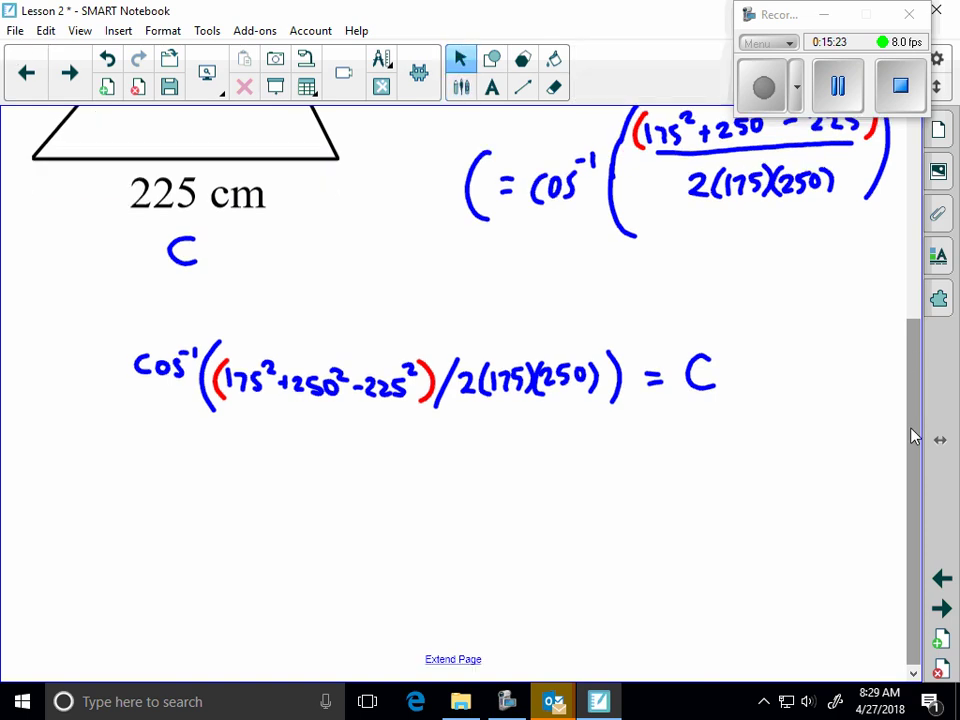
{"action": "mouse_move", "coordinate": [618, 475]}
{"action": "left_mouse_down"}
{"action": "mouse_move", "coordinate": [616, 543]}
{"action": "mouse_move", "coordinate": [641, 506]}
{"action": "mouse_move", "coordinate": [641, 516]}
{"action": "left_mouse_up"}
{"action": "mouse_move", "coordinate": [677, 493]}
{"action": "left_mouse_down"}
{"action": "mouse_move", "coordinate": [667, 521]}
{"action": "mouse_move", "coordinate": [686, 500]}
{"action": "mouse_move", "coordinate": [699, 516]}
{"action": "mouse_move", "coordinate": [721, 494]}
{"action": "mouse_move", "coordinate": [726, 500]}
{"action": "left_mouse_up"}
{"action": "left_click_drag", "start_coordinate": [757, 452], "coordinate": [769, 563]}
{"action": "left_click_drag", "start_coordinate": [863, 447], "coordinate": [868, 560]}
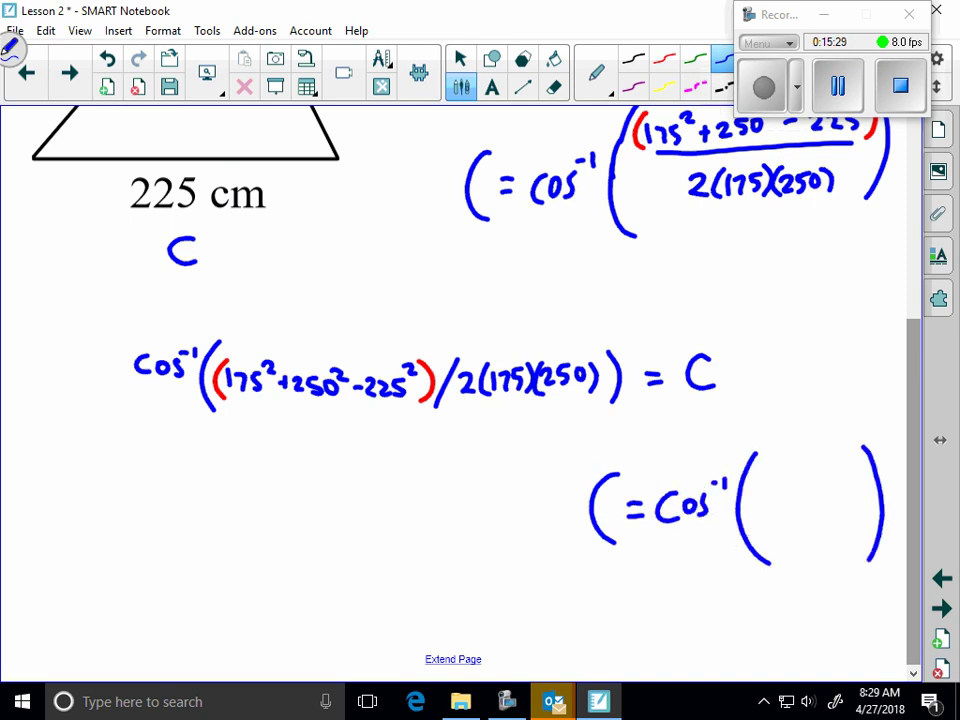
Underline the numerator in the earlier fraction and write 42500 over 87500 inside the empty parentheses
{"action": "left_click_drag", "start_coordinate": [657, 148], "coordinate": [859, 137]}
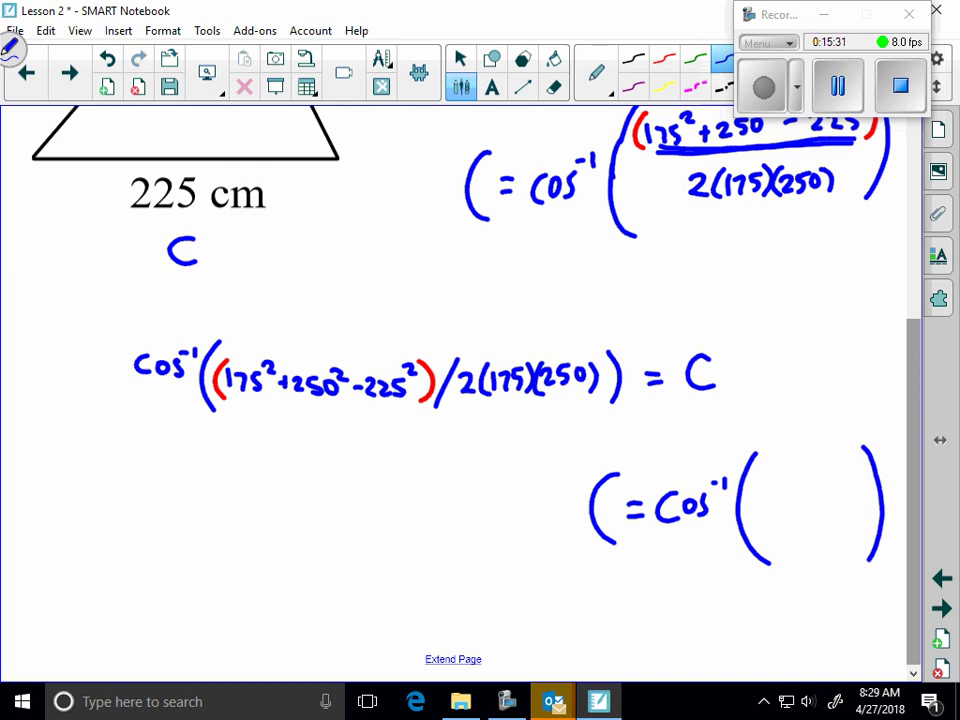
{"action": "mouse_move", "coordinate": [770, 472]}
{"action": "left_mouse_down"}
{"action": "mouse_move", "coordinate": [777, 492]}
{"action": "mouse_move", "coordinate": [800, 488]}
{"action": "left_mouse_up"}
{"action": "left_click_drag", "start_coordinate": [807, 474], "coordinate": [806, 491]}
{"action": "left_click_drag", "start_coordinate": [805, 470], "coordinate": [827, 467]}
{"action": "mouse_move", "coordinate": [840, 466]}
{"action": "left_mouse_down"}
{"action": "mouse_move", "coordinate": [838, 476]}
{"action": "mouse_move", "coordinate": [845, 462]}
{"action": "left_mouse_up"}
{"action": "left_click_drag", "start_coordinate": [755, 511], "coordinate": [858, 487]}
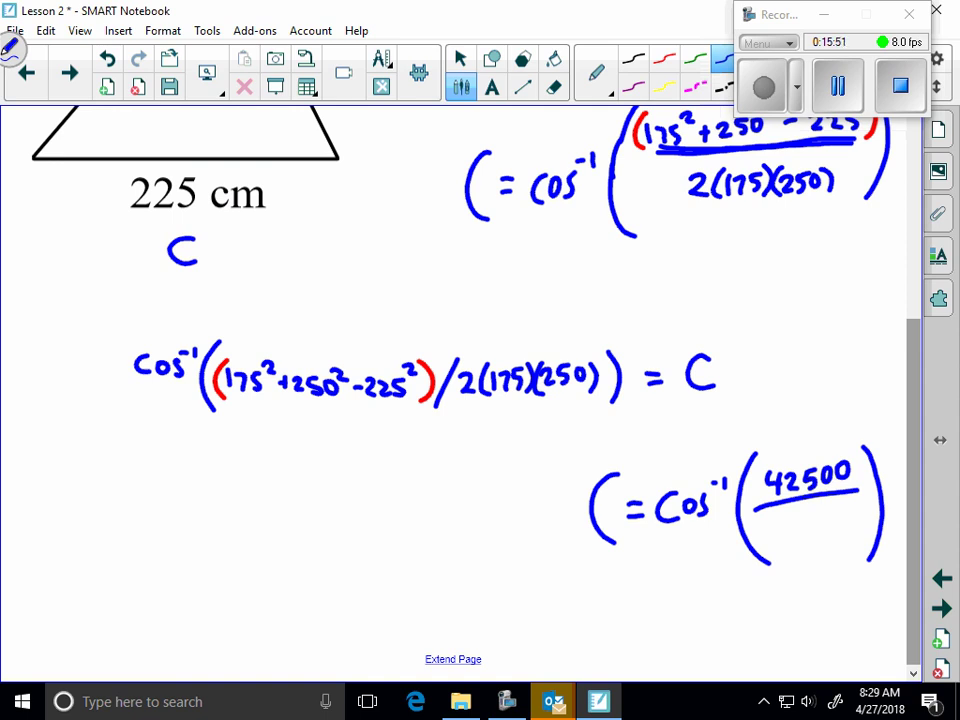
{"action": "mouse_move", "coordinate": [786, 527]}
{"action": "left_mouse_down"}
{"action": "mouse_move", "coordinate": [772, 540]}
{"action": "mouse_move", "coordinate": [782, 530]}
{"action": "mouse_move", "coordinate": [814, 550]}
{"action": "mouse_move", "coordinate": [854, 525]}
{"action": "left_mouse_up"}
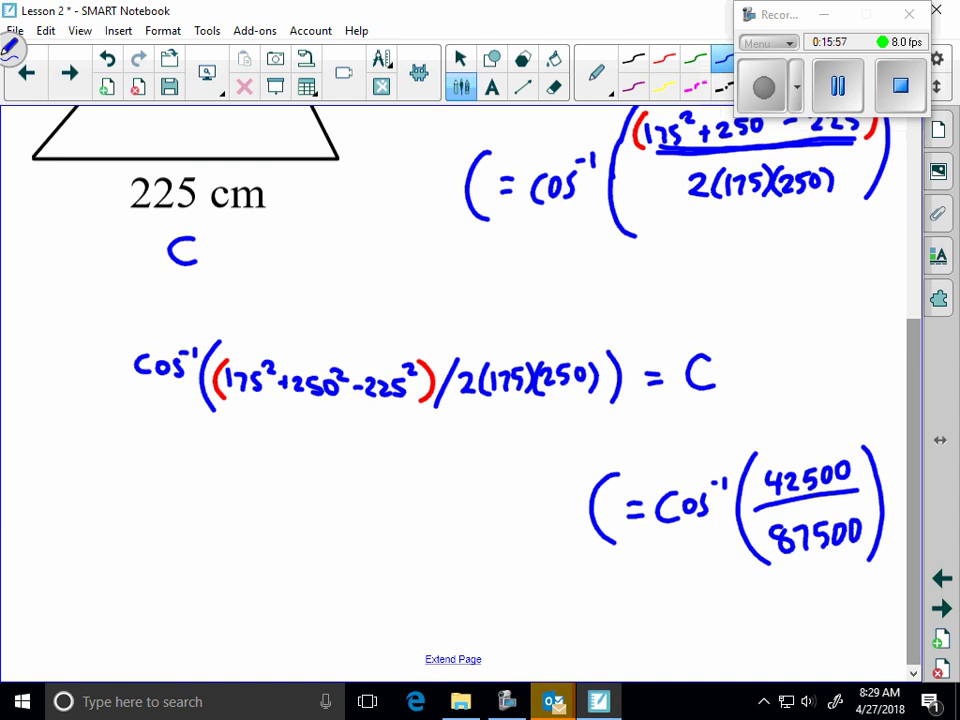
Draw arrows pointing at 42500 and 87500, and draw a line beneath the one-line cos⁻¹ expression
{"action": "mouse_move", "coordinate": [835, 375]}
{"action": "left_mouse_down"}
{"action": "mouse_move", "coordinate": [820, 440]}
{"action": "mouse_move", "coordinate": [837, 411]}
{"action": "left_mouse_up"}
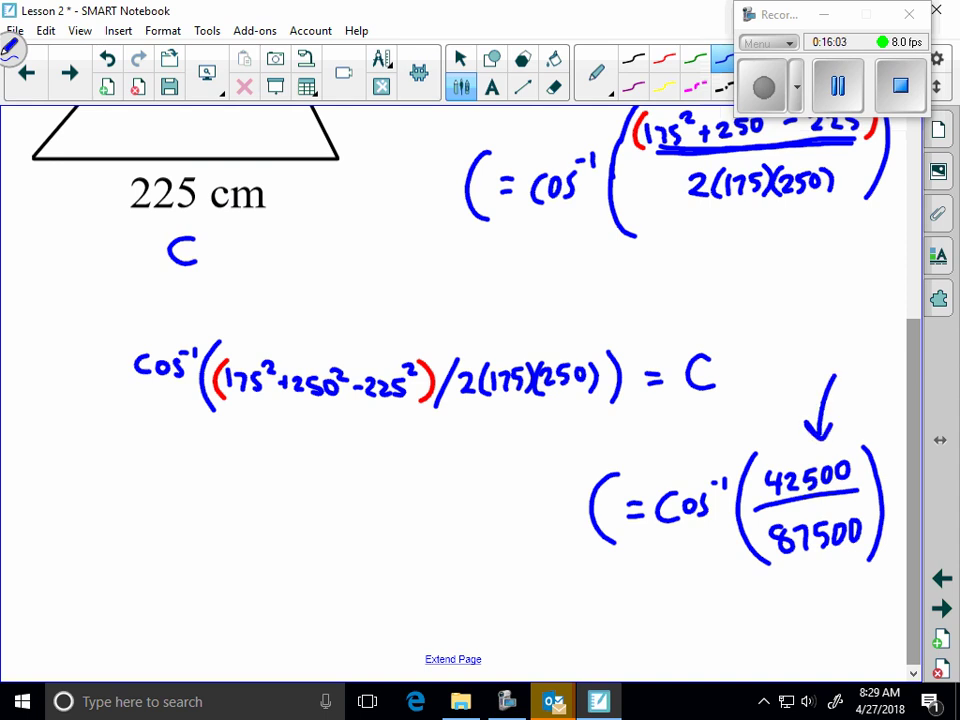
{"action": "left_click_drag", "start_coordinate": [831, 610], "coordinate": [826, 570]}
{"action": "left_click_drag", "start_coordinate": [815, 590], "coordinate": [838, 585]}
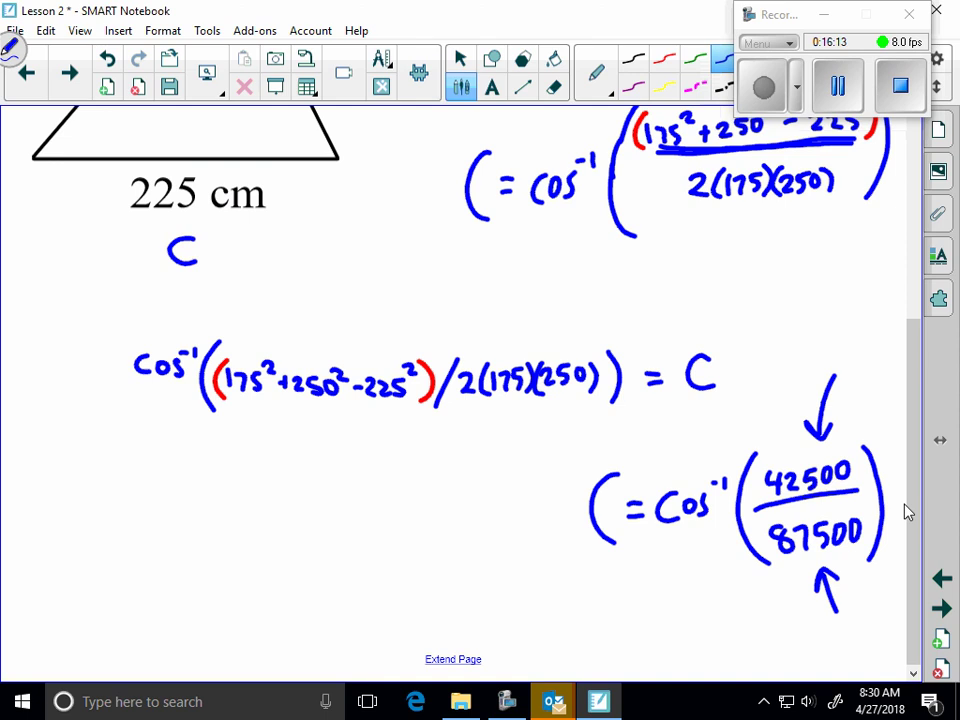
{"action": "left_click_drag", "start_coordinate": [323, 428], "coordinate": [545, 436]}
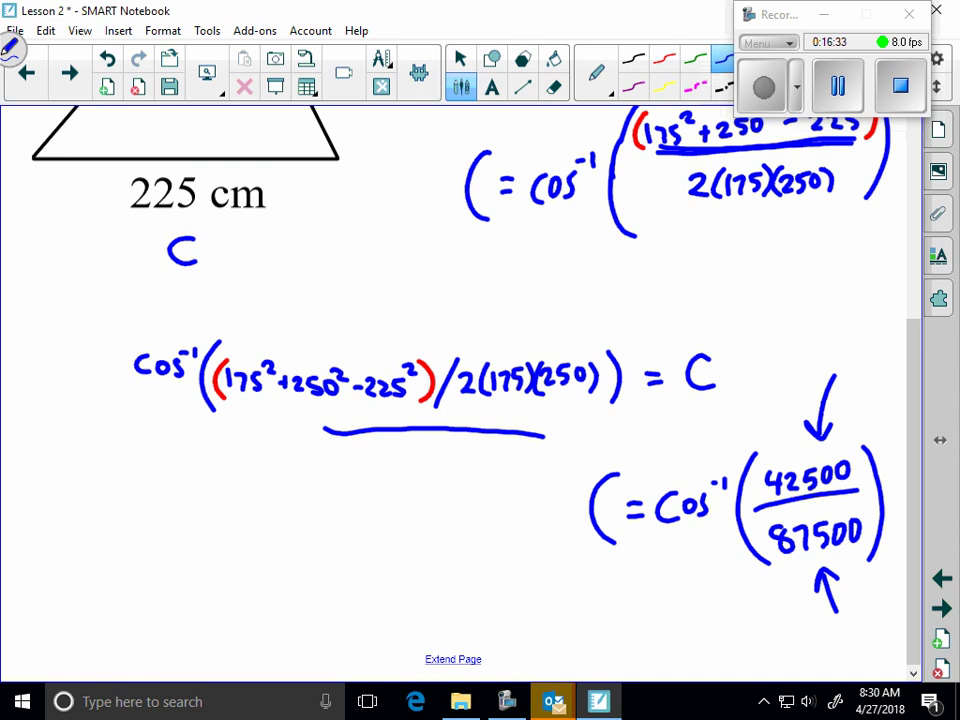
Write the answer C = 60.9° below the simplified cos⁻¹ fraction
{"action": "mouse_move", "coordinate": [600, 596]}
{"action": "left_mouse_down"}
{"action": "mouse_move", "coordinate": [598, 650]}
{"action": "mouse_move", "coordinate": [628, 623]}
{"action": "left_mouse_up"}
{"action": "mouse_move", "coordinate": [617, 633]}
{"action": "left_mouse_down"}
{"action": "mouse_move", "coordinate": [649, 632]}
{"action": "mouse_move", "coordinate": [676, 614]}
{"action": "mouse_move", "coordinate": [706, 640]}
{"action": "mouse_move", "coordinate": [710, 610]}
{"action": "left_mouse_up"}
{"action": "left_click", "coordinate": [686, 638]}
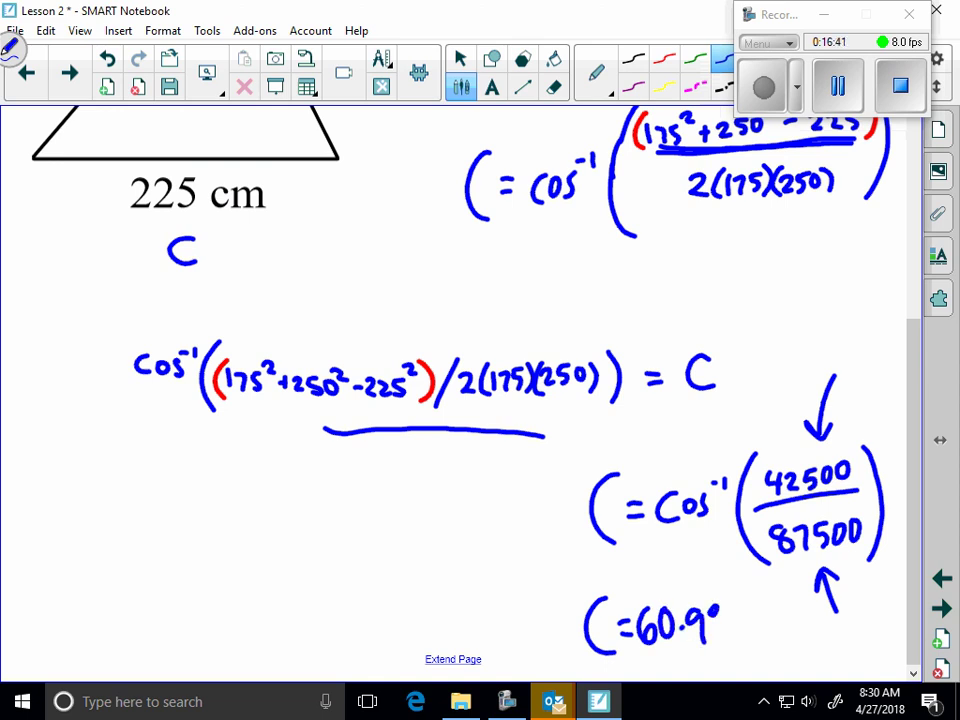
Enclose the denominator 2(175)(250) in heavy red parentheses in the one-line cos⁻¹ expression
{"action": "left_click", "coordinate": [763, 88]}
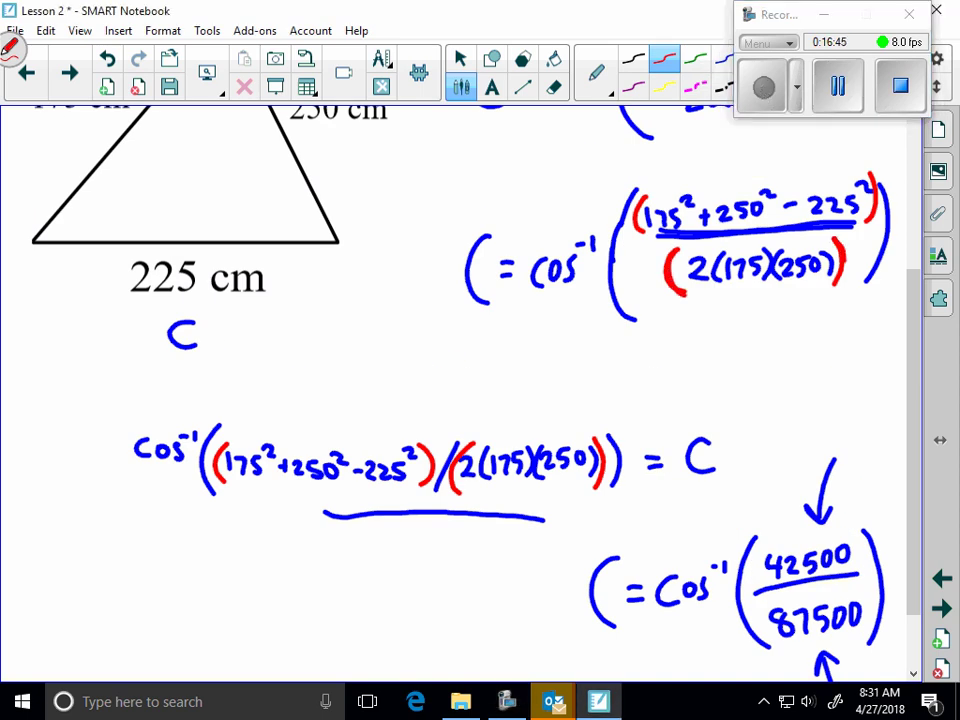
{"action": "mouse_move", "coordinate": [461, 448]}
{"action": "left_mouse_down"}
{"action": "mouse_move", "coordinate": [452, 470]}
{"action": "mouse_move", "coordinate": [459, 492]}
{"action": "left_mouse_up"}
{"action": "left_click_drag", "start_coordinate": [593, 447], "coordinate": [595, 487]}
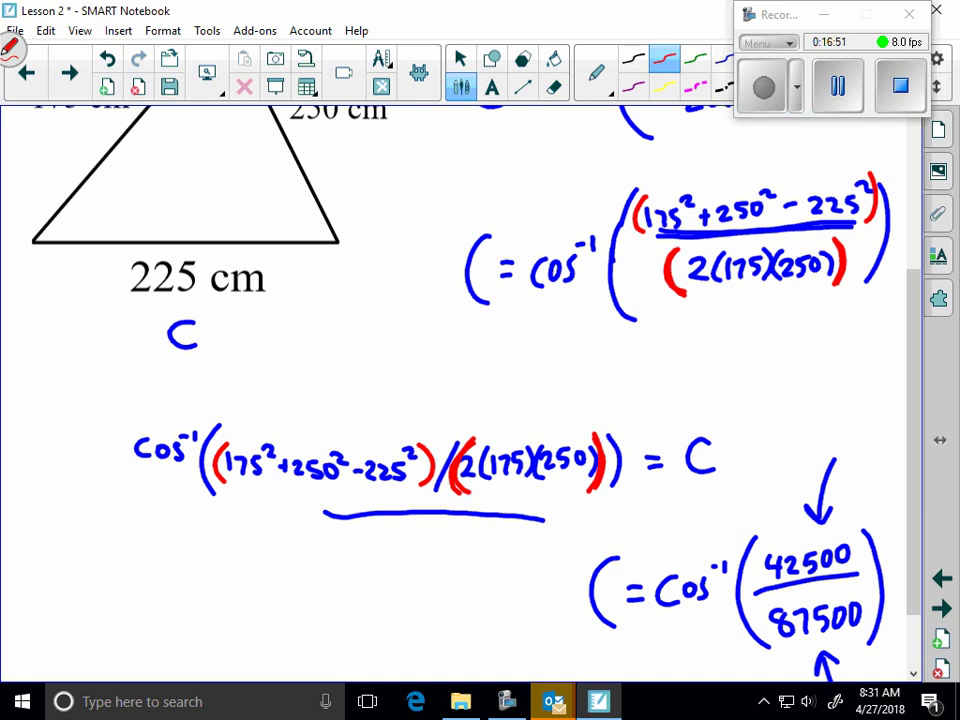
{"action": "left_click", "coordinate": [838, 86]}
{"action": "left_click", "coordinate": [763, 87]}
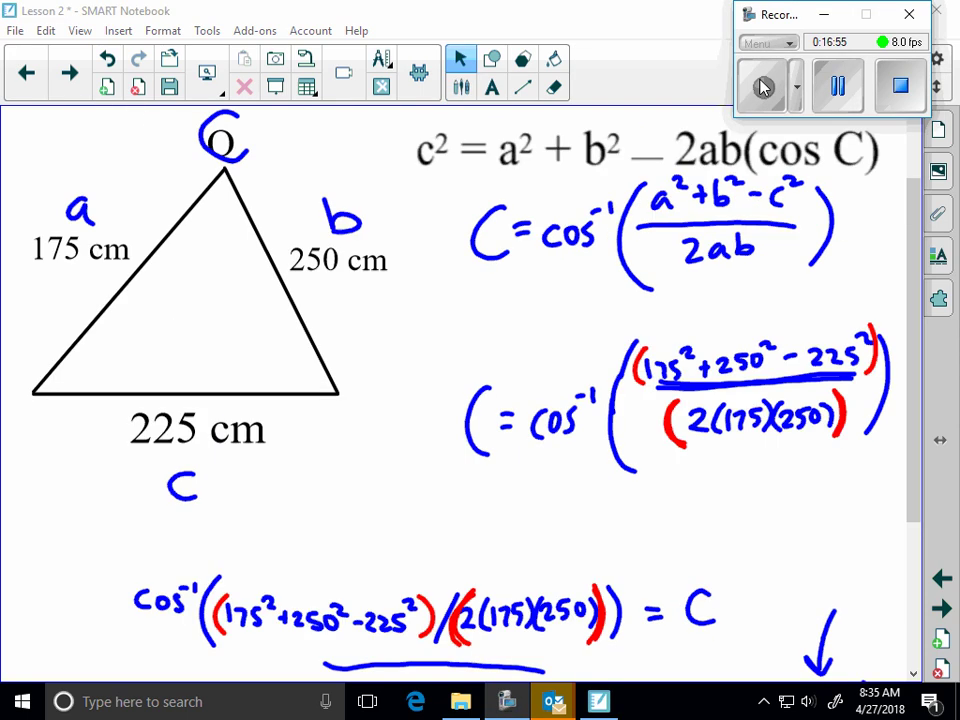
On the "Solve for <T" example page, mark angle T as C and label the sides a = 41 cm, b = 25 cm and c = 36 cm
{"action": "left_click", "coordinate": [70, 73]}
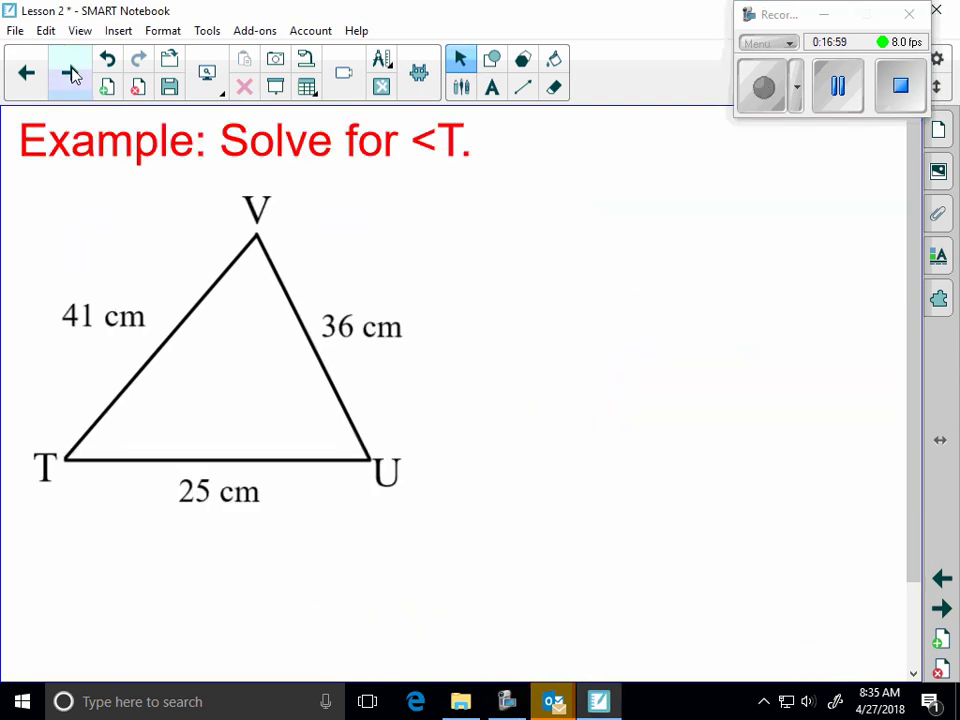
{"action": "mouse_move", "coordinate": [22, 462]}
{"action": "left_mouse_down"}
{"action": "mouse_move", "coordinate": [60, 447]}
{"action": "mouse_move", "coordinate": [72, 480]}
{"action": "left_mouse_up"}
{"action": "left_click_drag", "start_coordinate": [424, 322], "coordinate": [440, 320]}
{"action": "left_click_drag", "start_coordinate": [427, 332], "coordinate": [475, 336]}
{"action": "mouse_move", "coordinate": [24, 313]}
{"action": "left_mouse_down"}
{"action": "mouse_move", "coordinate": [26, 330]}
{"action": "mouse_move", "coordinate": [50, 317]}
{"action": "left_mouse_up"}
{"action": "left_click_drag", "start_coordinate": [32, 327], "coordinate": [51, 326]}
{"action": "mouse_move", "coordinate": [142, 487]}
{"action": "left_mouse_down"}
{"action": "mouse_move", "coordinate": [145, 506]}
{"action": "mouse_move", "coordinate": [170, 488]}
{"action": "left_mouse_up"}
{"action": "left_click_drag", "start_coordinate": [157, 497], "coordinate": [171, 496]}
Start the angle formula beside triangle TVU by writing C = cos⁻¹ in blue
{"action": "left_click_drag", "start_coordinate": [531, 190], "coordinate": [531, 229]}
{"action": "left_click_drag", "start_coordinate": [542, 210], "coordinate": [555, 210]}
{"action": "left_click", "coordinate": [575, 207]}
{"action": "left_click_drag", "start_coordinate": [543, 220], "coordinate": [577, 221]}
{"action": "mouse_move", "coordinate": [590, 208]}
{"action": "left_mouse_down"}
{"action": "mouse_move", "coordinate": [597, 221]}
{"action": "mouse_move", "coordinate": [611, 196]}
{"action": "left_mouse_up"}
{"action": "left_click_drag", "start_coordinate": [617, 190], "coordinate": [617, 200]}
Write 41² + 25² - 36² over 2(41)(25) inside large parentheses after cos⁻¹
{"action": "left_click_drag", "start_coordinate": [648, 160], "coordinate": [657, 276]}
{"action": "mouse_move", "coordinate": [655, 178]}
{"action": "left_mouse_down"}
{"action": "mouse_move", "coordinate": [661, 196]}
{"action": "mouse_move", "coordinate": [691, 179]}
{"action": "left_mouse_up"}
{"action": "mouse_move", "coordinate": [693, 185]}
{"action": "left_mouse_down"}
{"action": "mouse_move", "coordinate": [718, 191]}
{"action": "mouse_move", "coordinate": [745, 176]}
{"action": "mouse_move", "coordinate": [781, 190]}
{"action": "mouse_move", "coordinate": [827, 162]}
{"action": "left_mouse_up"}
{"action": "left_click_drag", "start_coordinate": [656, 212], "coordinate": [810, 201]}
{"action": "left_click_drag", "start_coordinate": [685, 236], "coordinate": [735, 250]}
{"action": "mouse_move", "coordinate": [740, 228]}
{"action": "left_mouse_down"}
{"action": "mouse_move", "coordinate": [742, 250]}
{"action": "mouse_move", "coordinate": [795, 250]}
{"action": "left_mouse_up"}
{"action": "left_click_drag", "start_coordinate": [845, 170], "coordinate": [842, 250]}
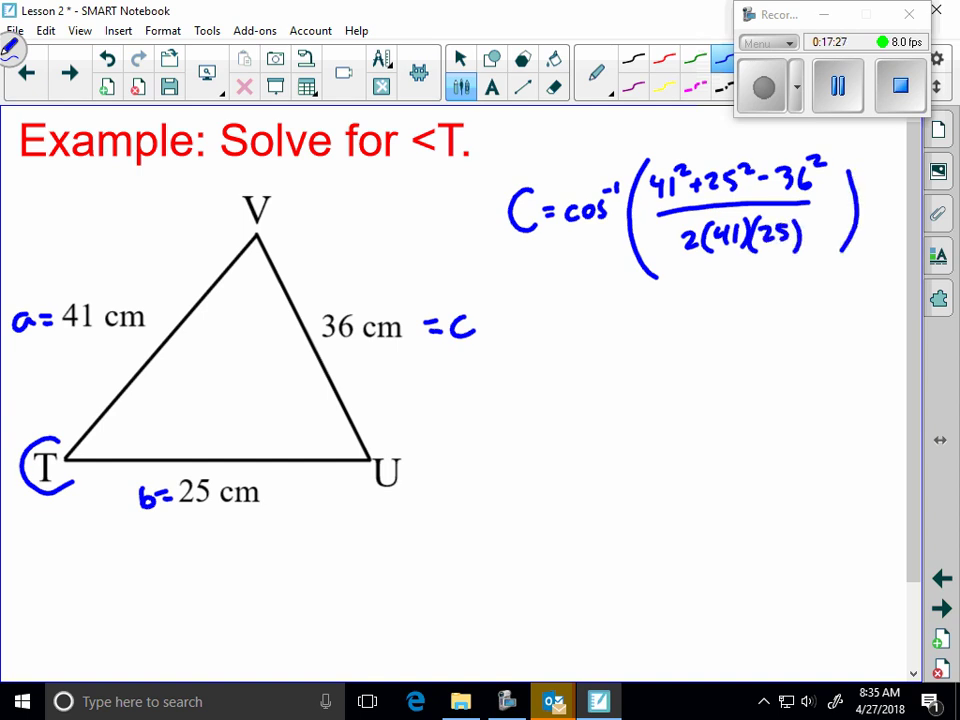
Write a second C = cos⁻¹ line with large empty parentheses below the substituted formula
{"action": "left_click_drag", "start_coordinate": [527, 377], "coordinate": [527, 406]}
{"action": "left_click_drag", "start_coordinate": [543, 390], "coordinate": [559, 389]}
{"action": "left_click_drag", "start_coordinate": [544, 399], "coordinate": [584, 404]}
{"action": "left_click_drag", "start_coordinate": [589, 389], "coordinate": [604, 398]}
{"action": "left_click_drag", "start_coordinate": [616, 378], "coordinate": [627, 384]}
{"action": "left_click_drag", "start_coordinate": [677, 326], "coordinate": [679, 422]}
{"action": "left_click_drag", "start_coordinate": [781, 331], "coordinate": [787, 410]}
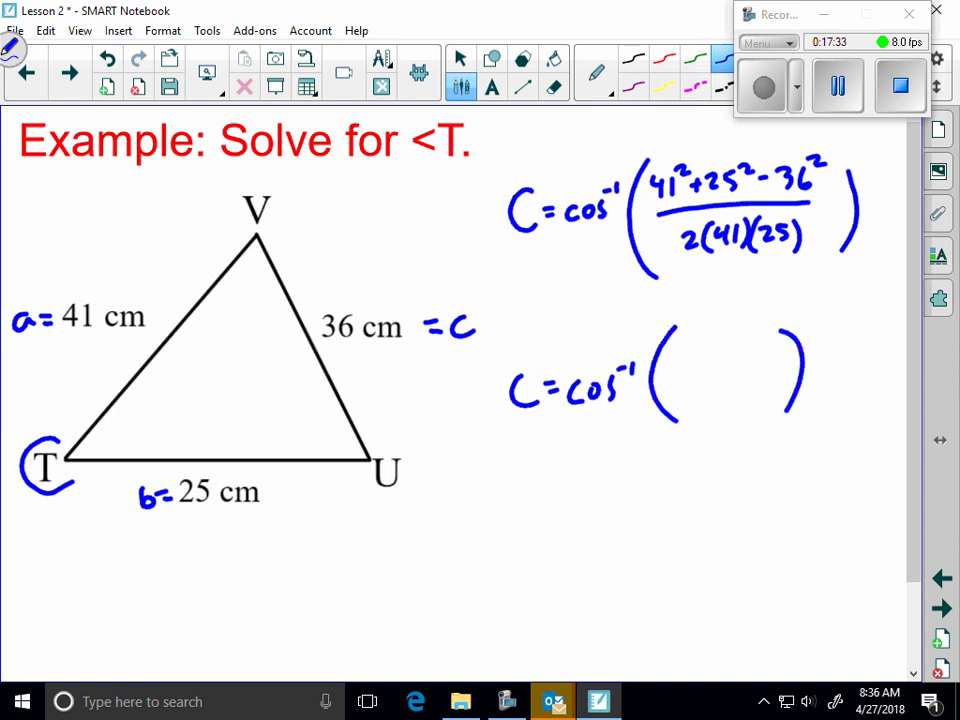
{"action": "left_click", "coordinate": [460, 58]}
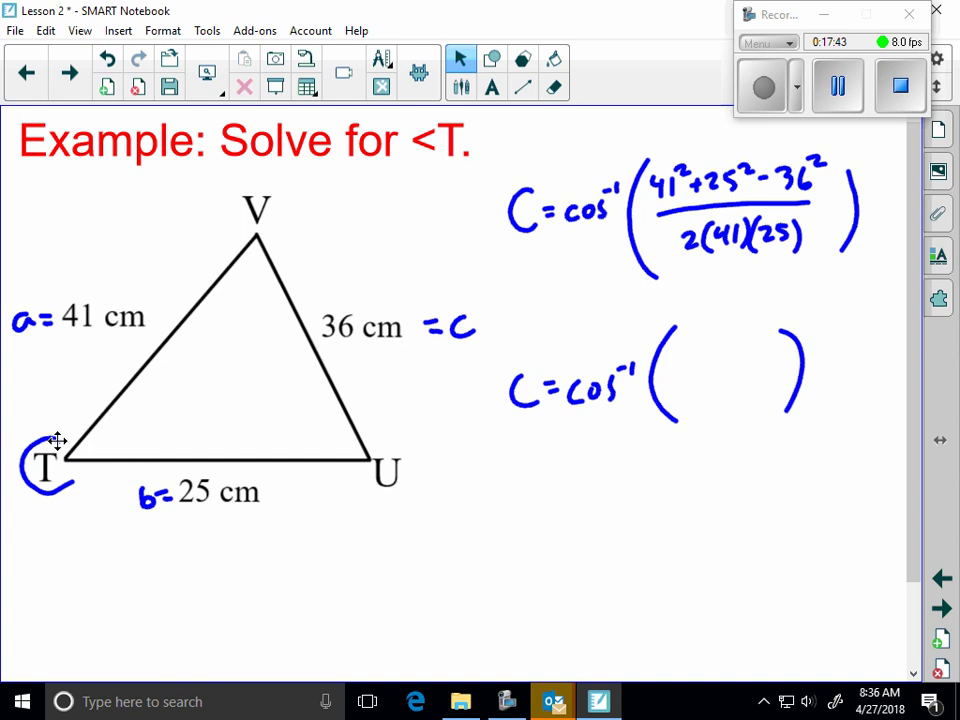
Fill the empty parentheses with the simplified fraction 1010 over 2050
{"action": "mouse_move", "coordinate": [693, 335]}
{"action": "left_mouse_down"}
{"action": "mouse_move", "coordinate": [694, 352]}
{"action": "mouse_move", "coordinate": [711, 338]}
{"action": "mouse_move", "coordinate": [741, 352]}
{"action": "mouse_move", "coordinate": [761, 337]}
{"action": "left_mouse_up"}
{"action": "left_click_drag", "start_coordinate": [680, 369], "coordinate": [768, 366]}
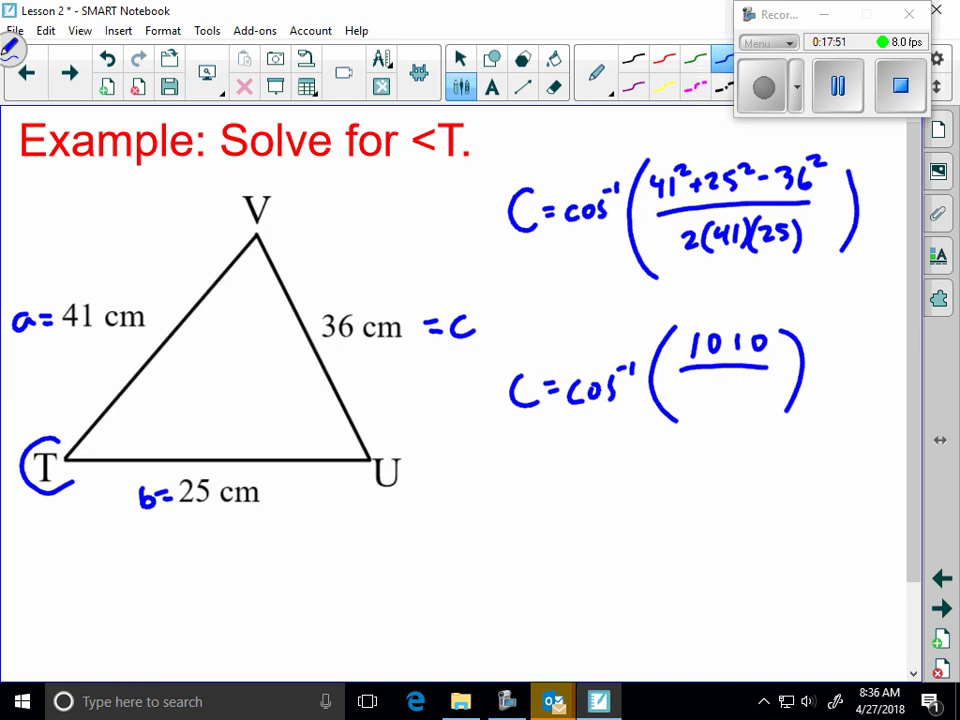
{"action": "left_click_drag", "start_coordinate": [684, 392], "coordinate": [701, 408]}
{"action": "mouse_move", "coordinate": [712, 390]}
{"action": "left_mouse_down"}
{"action": "mouse_move", "coordinate": [733, 406]}
{"action": "mouse_move", "coordinate": [767, 392]}
{"action": "left_mouse_up"}
{"action": "left_click", "coordinate": [734, 393]}
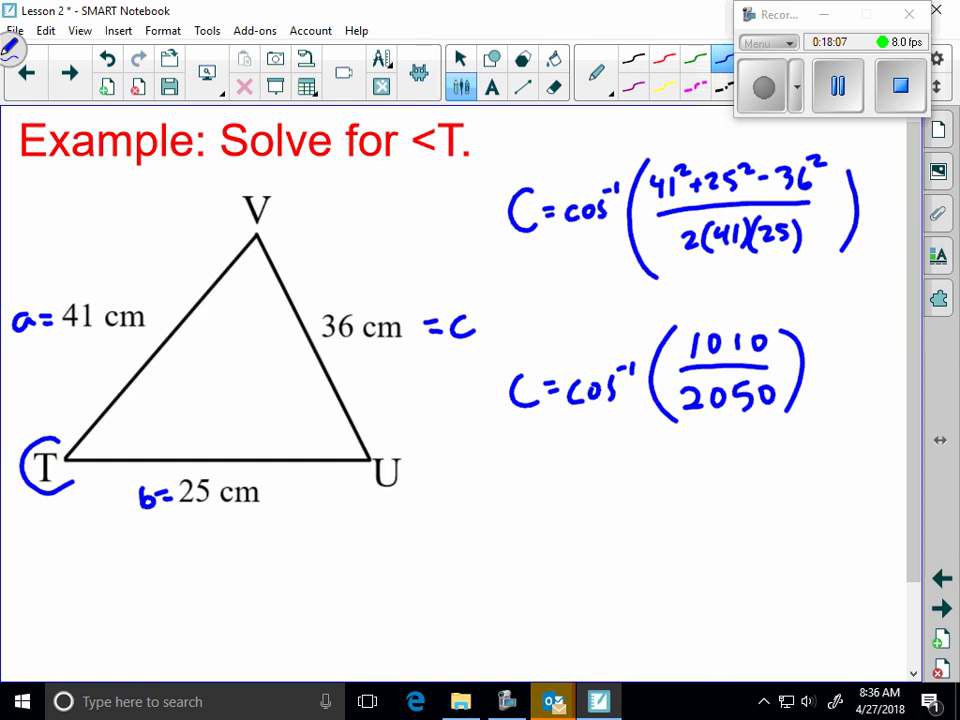
Write the answer C ≈ 60.5° below the fraction and surround it with a wavy outline
{"action": "mouse_move", "coordinate": [538, 492]}
{"action": "left_mouse_down"}
{"action": "mouse_move", "coordinate": [534, 522]}
{"action": "mouse_move", "coordinate": [574, 503]}
{"action": "mouse_move", "coordinate": [586, 512]}
{"action": "mouse_move", "coordinate": [612, 494]}
{"action": "mouse_move", "coordinate": [635, 505]}
{"action": "mouse_move", "coordinate": [625, 513]}
{"action": "mouse_move", "coordinate": [658, 483]}
{"action": "mouse_move", "coordinate": [617, 455]}
{"action": "mouse_move", "coordinate": [482, 515]}
{"action": "mouse_move", "coordinate": [600, 546]}
{"action": "mouse_move", "coordinate": [672, 462]}
{"action": "left_mouse_up"}
{"action": "left_click", "coordinate": [627, 508]}
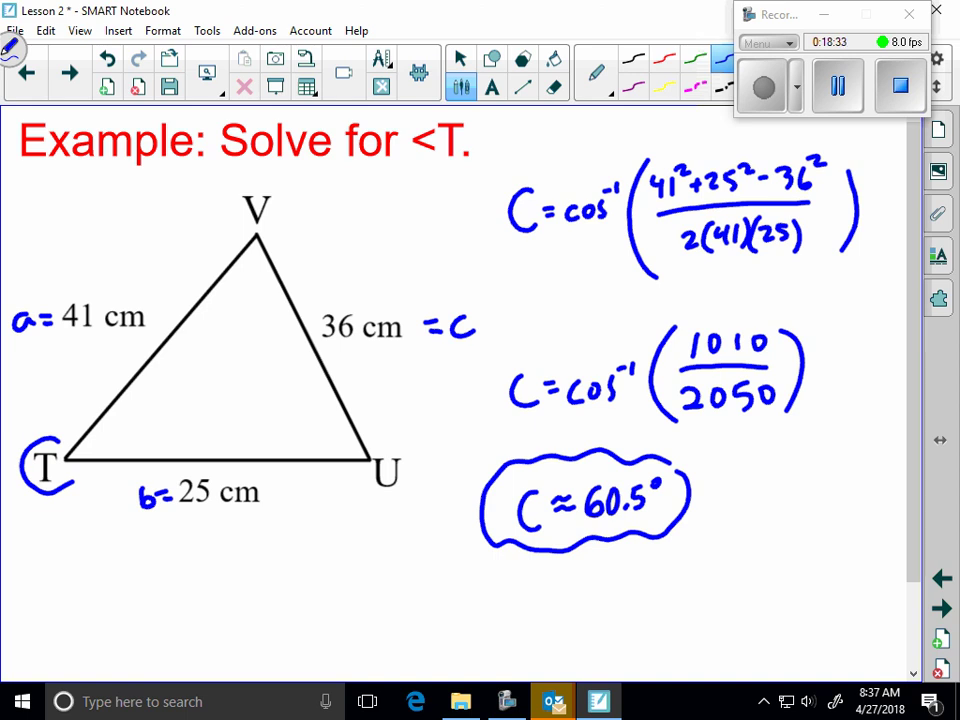
{"action": "left_click", "coordinate": [763, 93]}
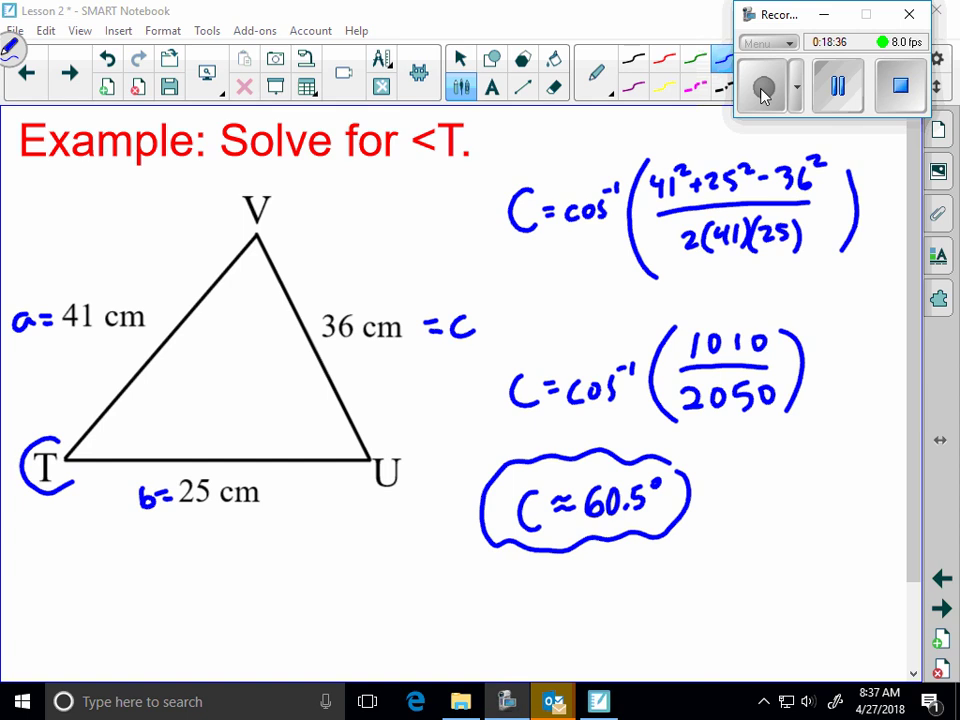
On the law comparison page, uncover the first Law of Cosines condition and outline the cos(C) formula in blue
{"action": "left_click", "coordinate": [69, 73]}
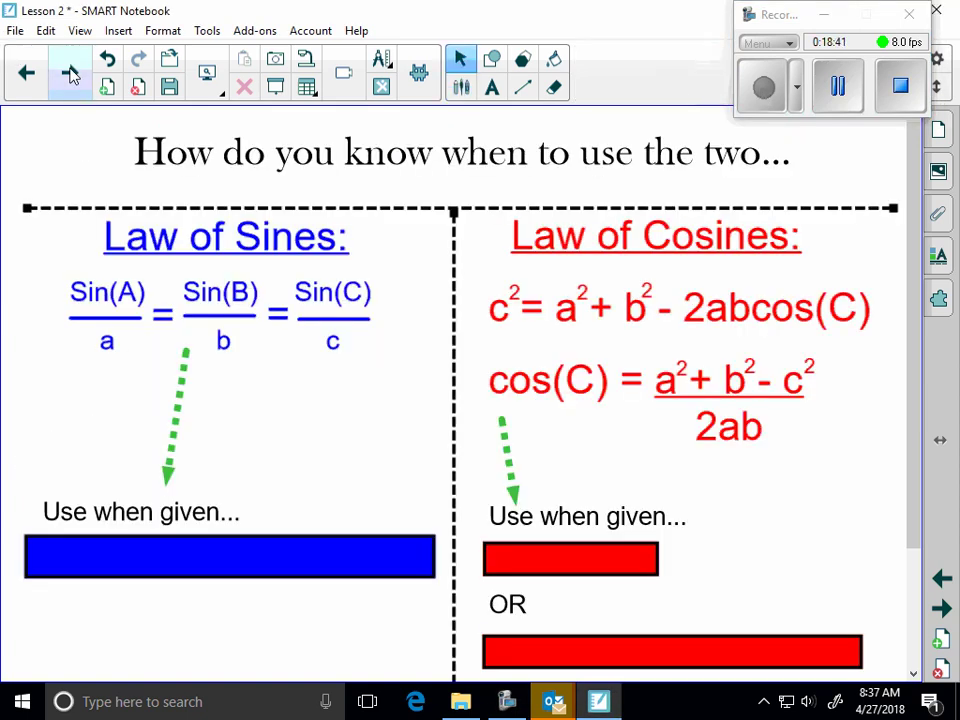
{"action": "scroll", "coordinate": [921, 257], "scroll_direction": "down", "scroll_amount": 2}
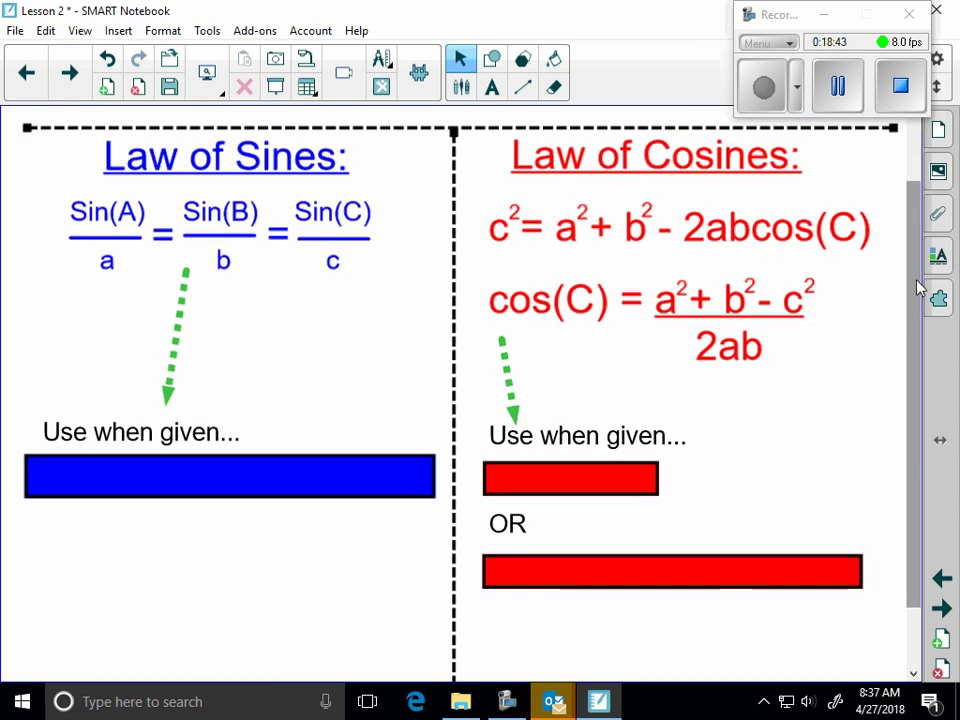
{"action": "left_click_drag", "start_coordinate": [570, 478], "coordinate": [806, 474]}
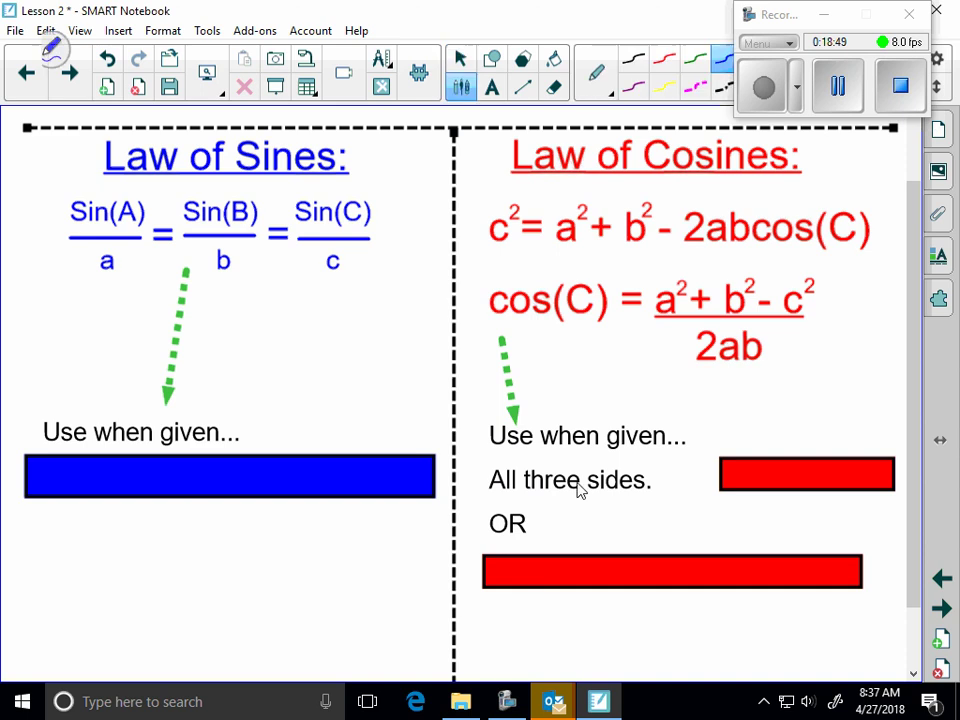
{"action": "mouse_move", "coordinate": [503, 270]}
{"action": "left_mouse_down"}
{"action": "mouse_move", "coordinate": [489, 270]}
{"action": "mouse_move", "coordinate": [518, 340]}
{"action": "mouse_move", "coordinate": [560, 355]}
{"action": "mouse_move", "coordinate": [790, 372]}
{"action": "mouse_move", "coordinate": [830, 268]}
{"action": "mouse_move", "coordinate": [500, 267]}
{"action": "left_mouse_up"}
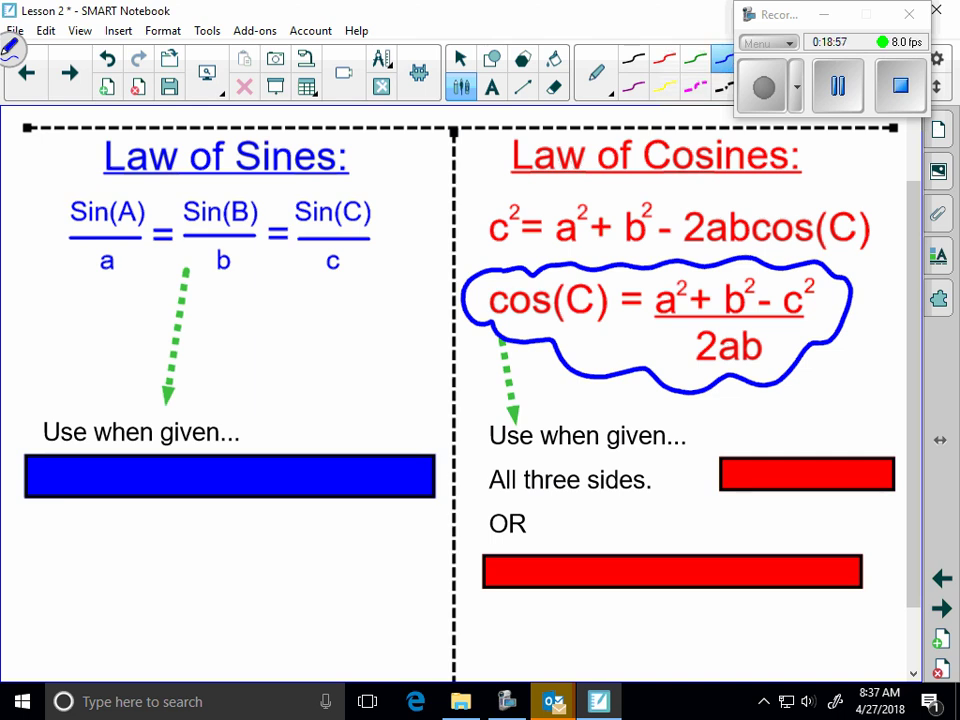
Uncover the second Law of Cosines condition and mark it in green with SAS and a wavy outline around the c² formula
{"action": "left_click_drag", "start_coordinate": [670, 571], "coordinate": [670, 625]}
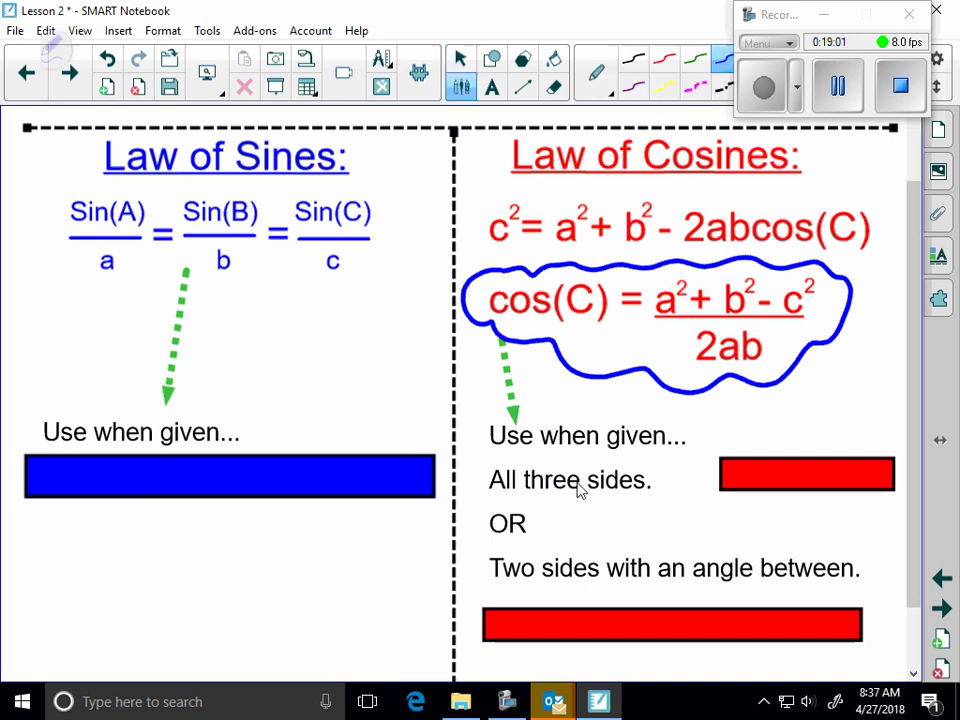
{"action": "mouse_move", "coordinate": [762, 524]}
{"action": "left_mouse_down"}
{"action": "mouse_move", "coordinate": [770, 524]}
{"action": "mouse_move", "coordinate": [747, 555]}
{"action": "mouse_move", "coordinate": [795, 556]}
{"action": "mouse_move", "coordinate": [792, 545]}
{"action": "left_mouse_up"}
{"action": "left_click_drag", "start_coordinate": [818, 528], "coordinate": [800, 557]}
{"action": "mouse_move", "coordinate": [878, 203]}
{"action": "left_mouse_down"}
{"action": "mouse_move", "coordinate": [872, 190]}
{"action": "mouse_move", "coordinate": [639, 189]}
{"action": "mouse_move", "coordinate": [468, 212]}
{"action": "mouse_move", "coordinate": [508, 250]}
{"action": "mouse_move", "coordinate": [868, 258]}
{"action": "mouse_move", "coordinate": [880, 205]}
{"action": "left_mouse_up"}
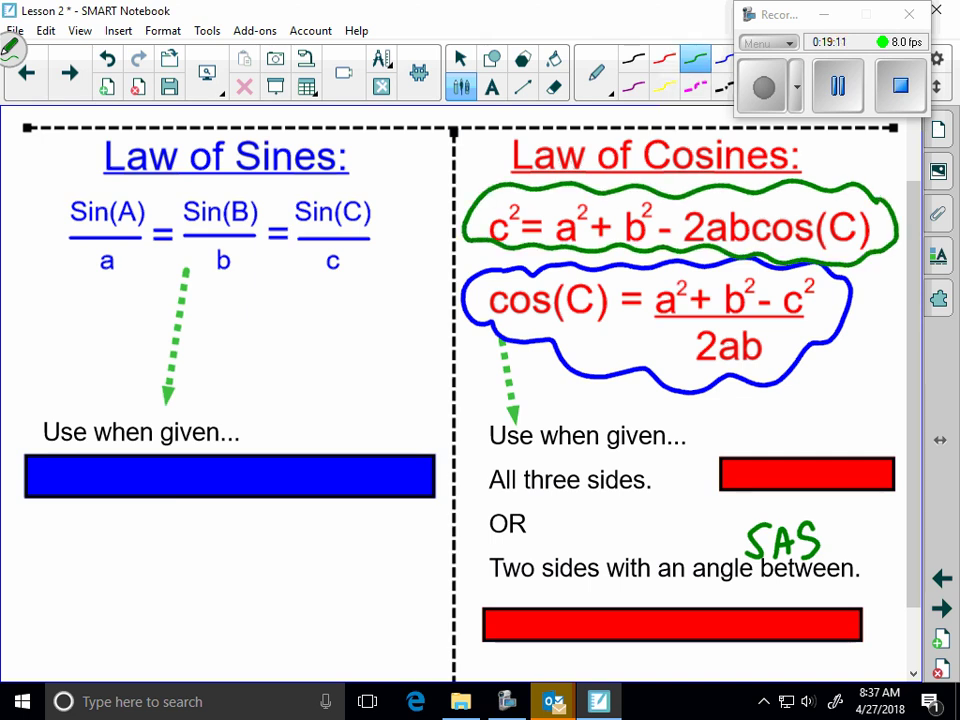
Write SSS in blue beside the "All three sides" condition
{"action": "left_click", "coordinate": [722, 58]}
{"action": "mouse_move", "coordinate": [730, 411]}
{"action": "left_mouse_down"}
{"action": "mouse_move", "coordinate": [742, 411]}
{"action": "mouse_move", "coordinate": [715, 440]}
{"action": "left_mouse_up"}
{"action": "mouse_move", "coordinate": [760, 411]}
{"action": "left_mouse_down"}
{"action": "mouse_move", "coordinate": [740, 438]}
{"action": "mouse_move", "coordinate": [763, 436]}
{"action": "left_mouse_up"}
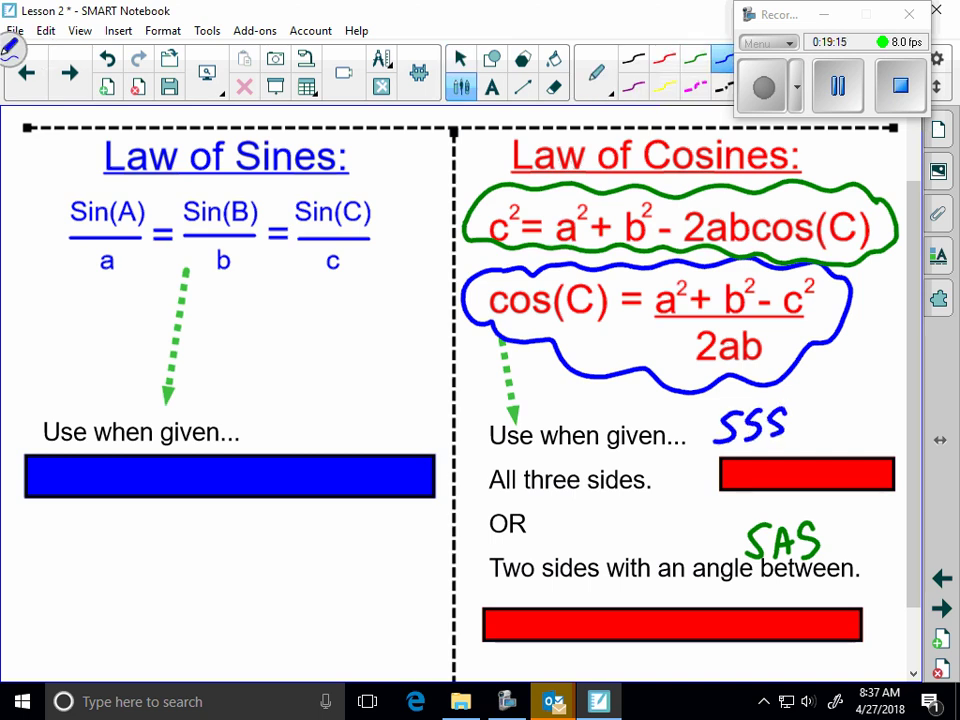
{"action": "left_click", "coordinate": [458, 58]}
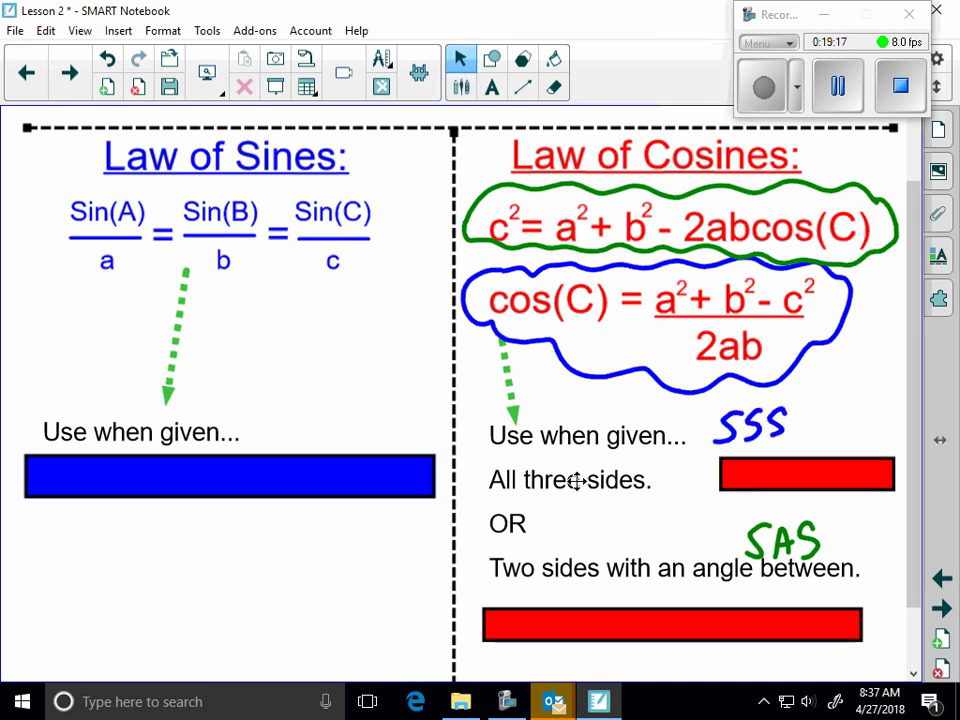
Uncover the Law of Sines condition and advance to the Lesson 2 (12.4) practice worksheet page
{"action": "left_click_drag", "start_coordinate": [340, 477], "coordinate": [329, 529]}
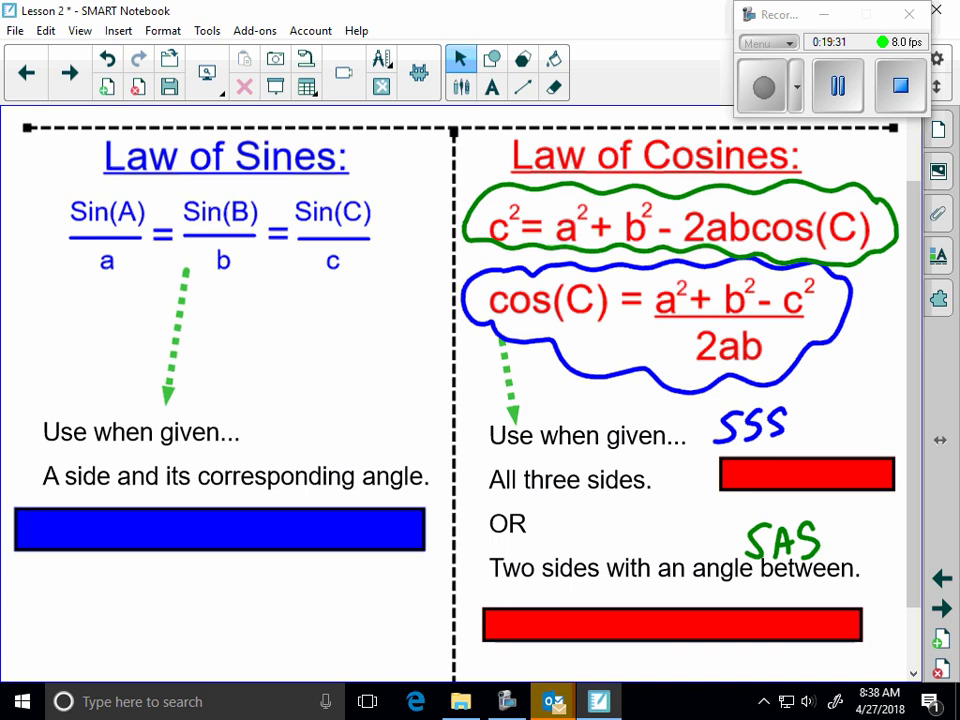
{"action": "scroll", "coordinate": [921, 376], "scroll_direction": "down", "scroll_amount": 3}
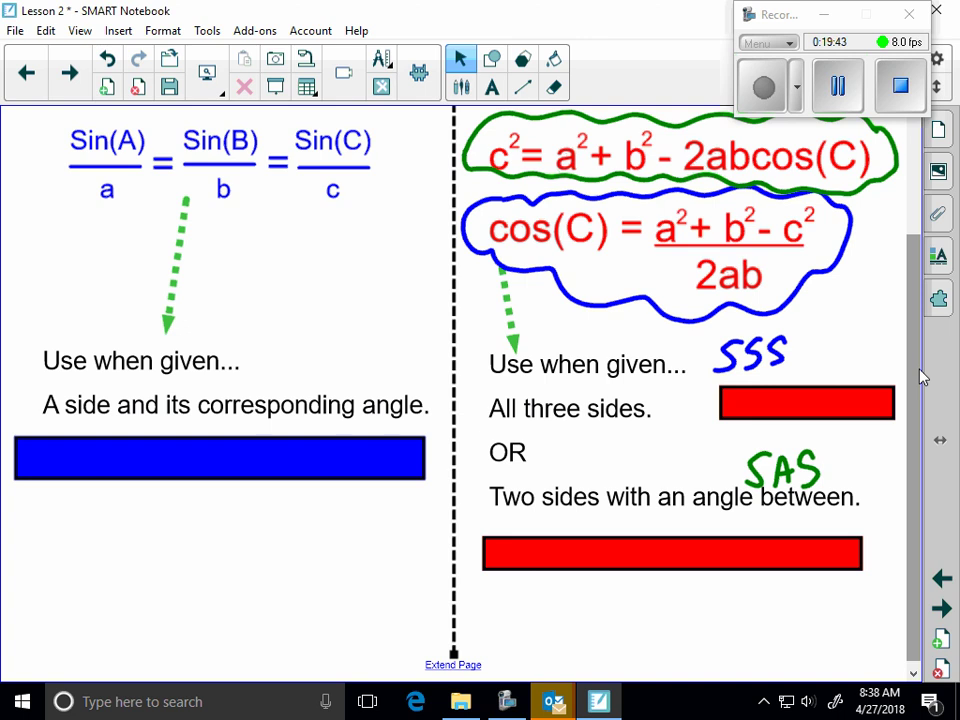
{"action": "left_click", "coordinate": [71, 76]}
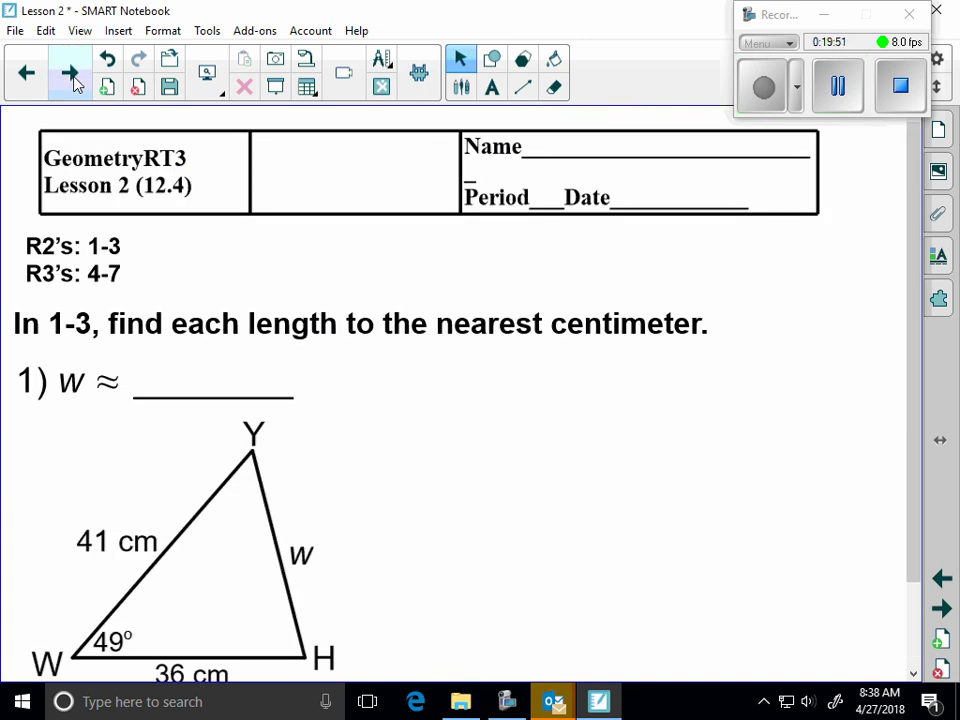